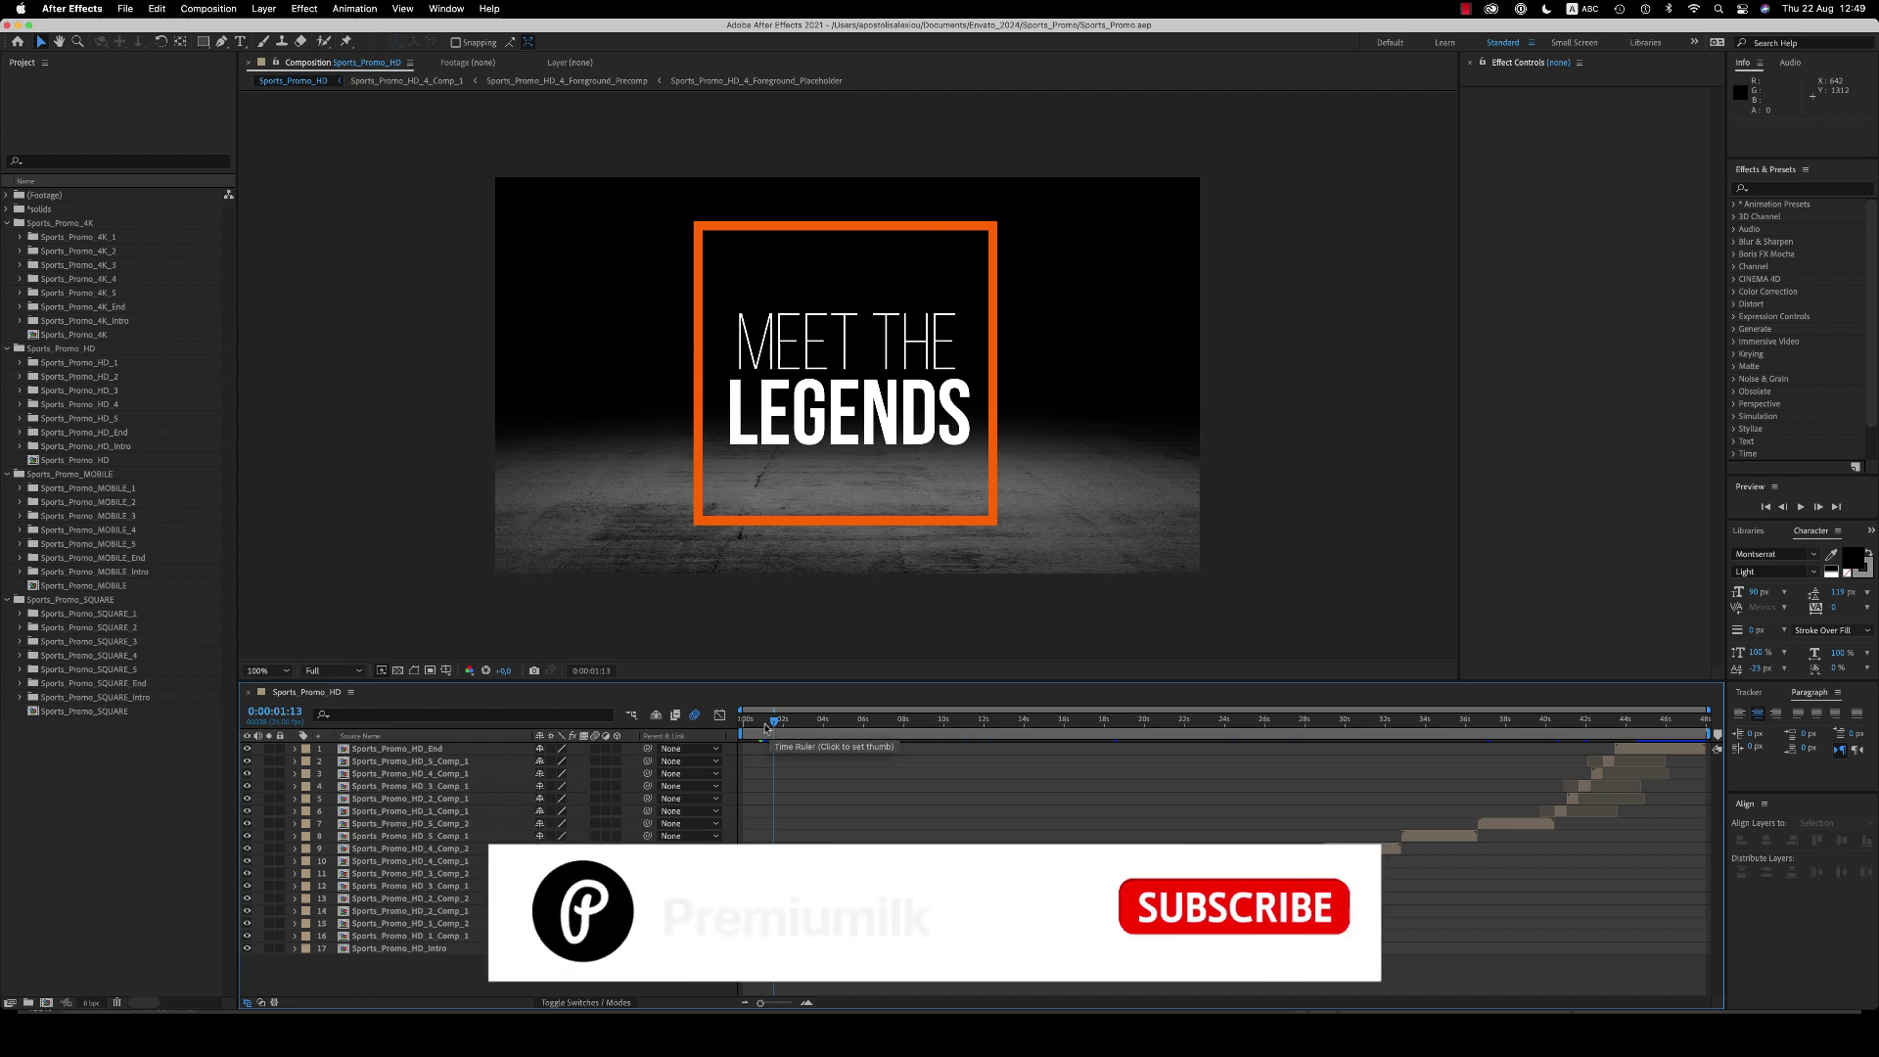
Play Sports_Promo_HD past the MEET THE LEGENDS intro to a player-name title card
key(space)
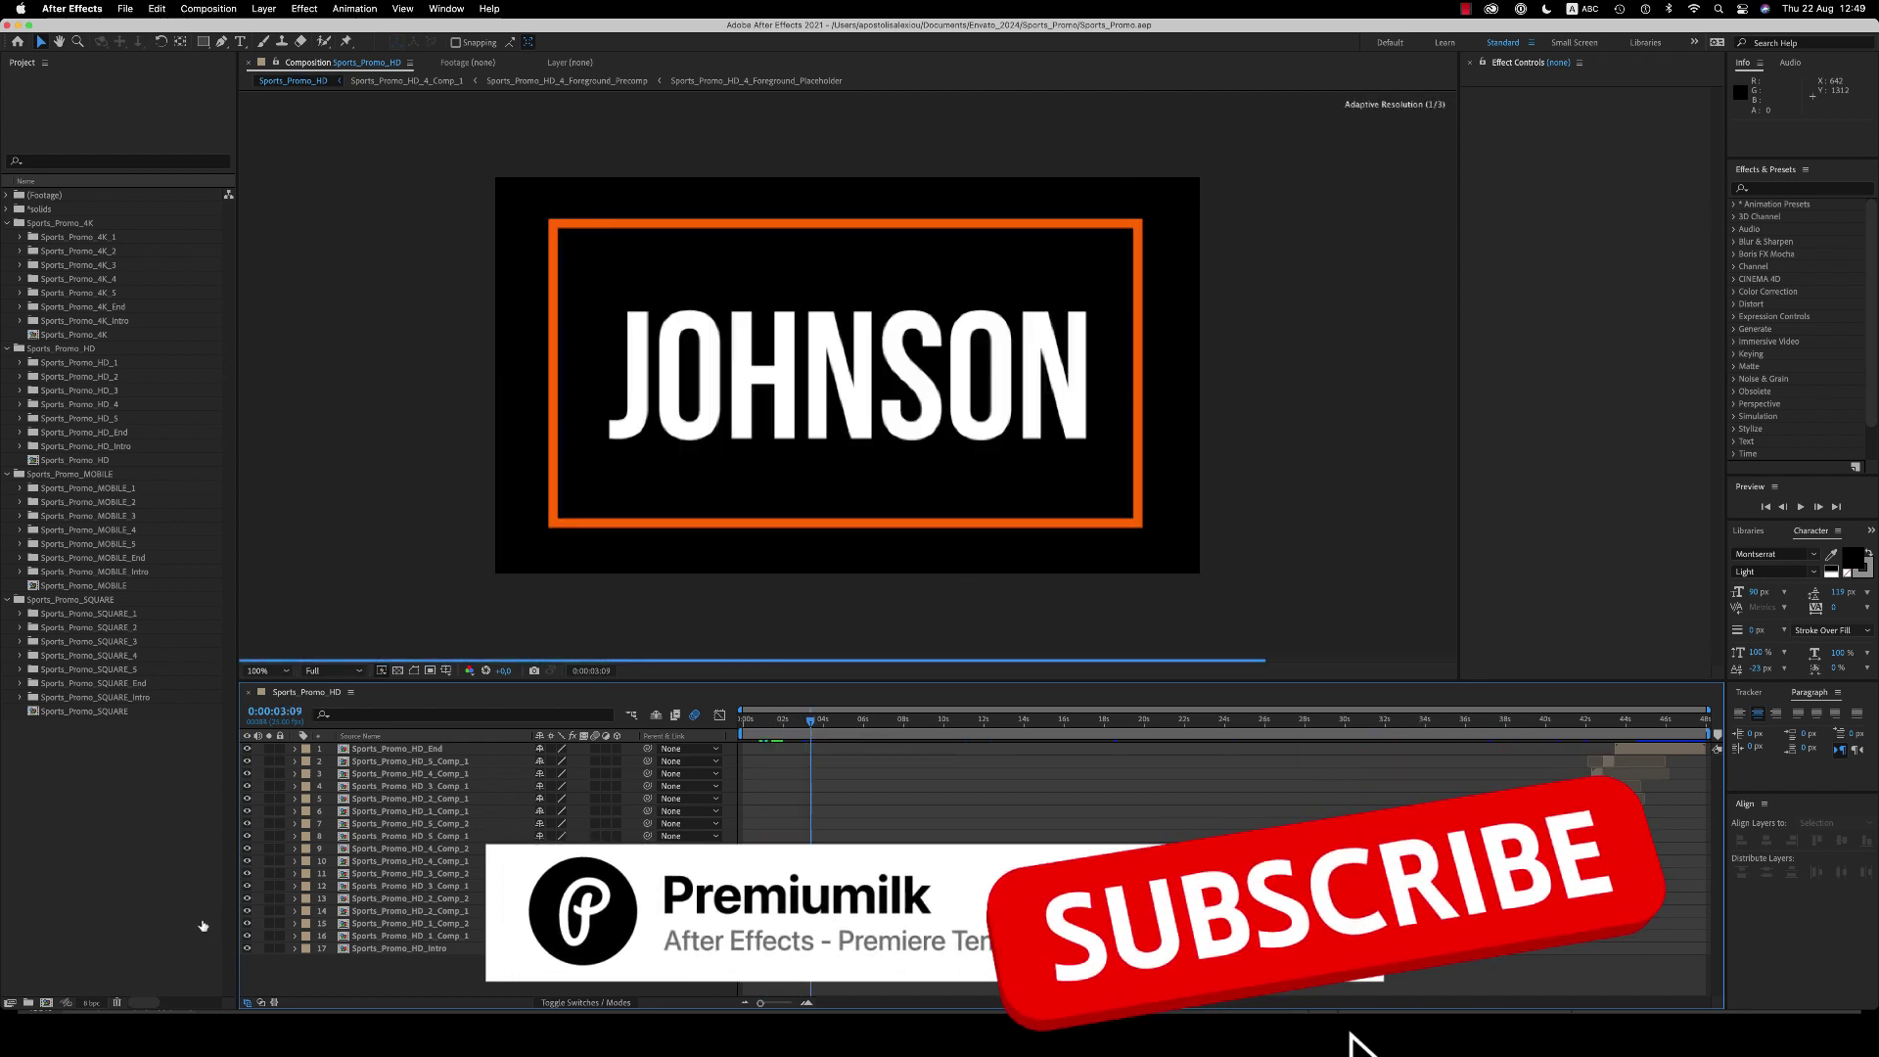
Open the Sports_Promo folder in Finder and select Man_1.psd
click(235, 1036)
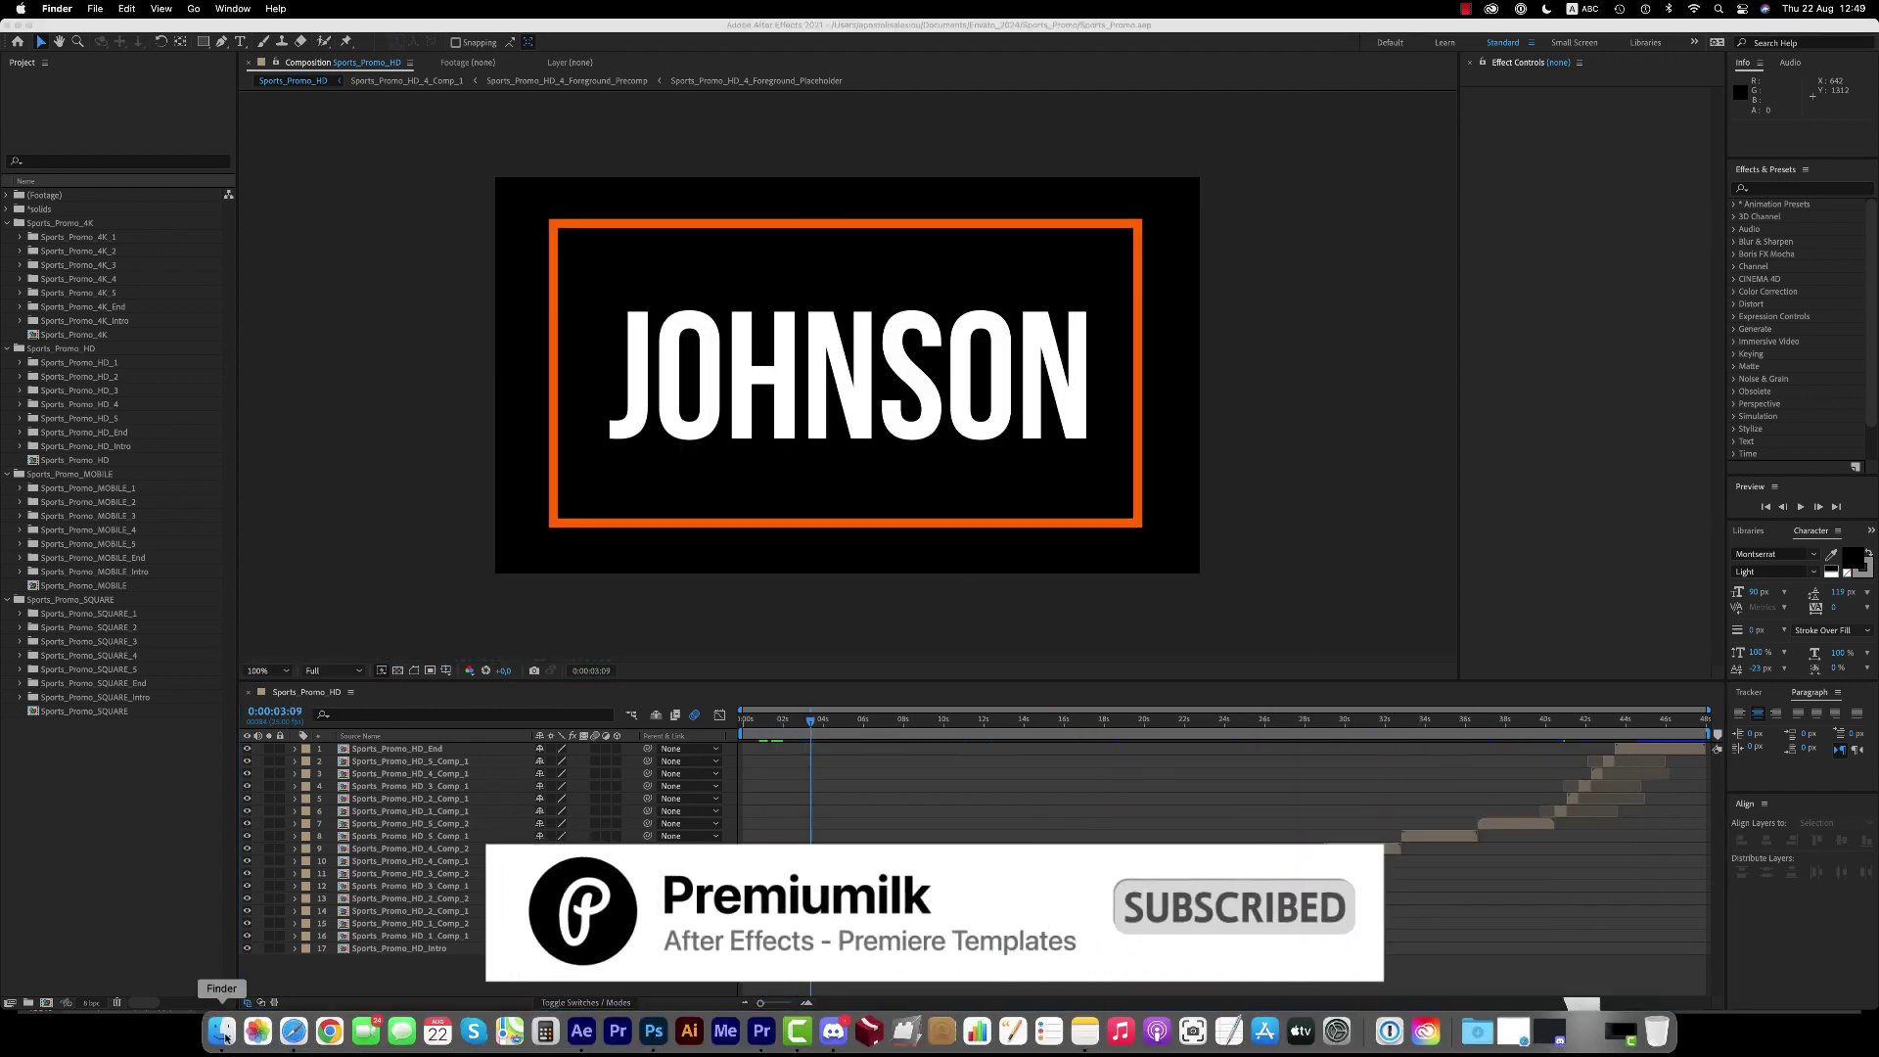
drag(930, 607, 1081, 472)
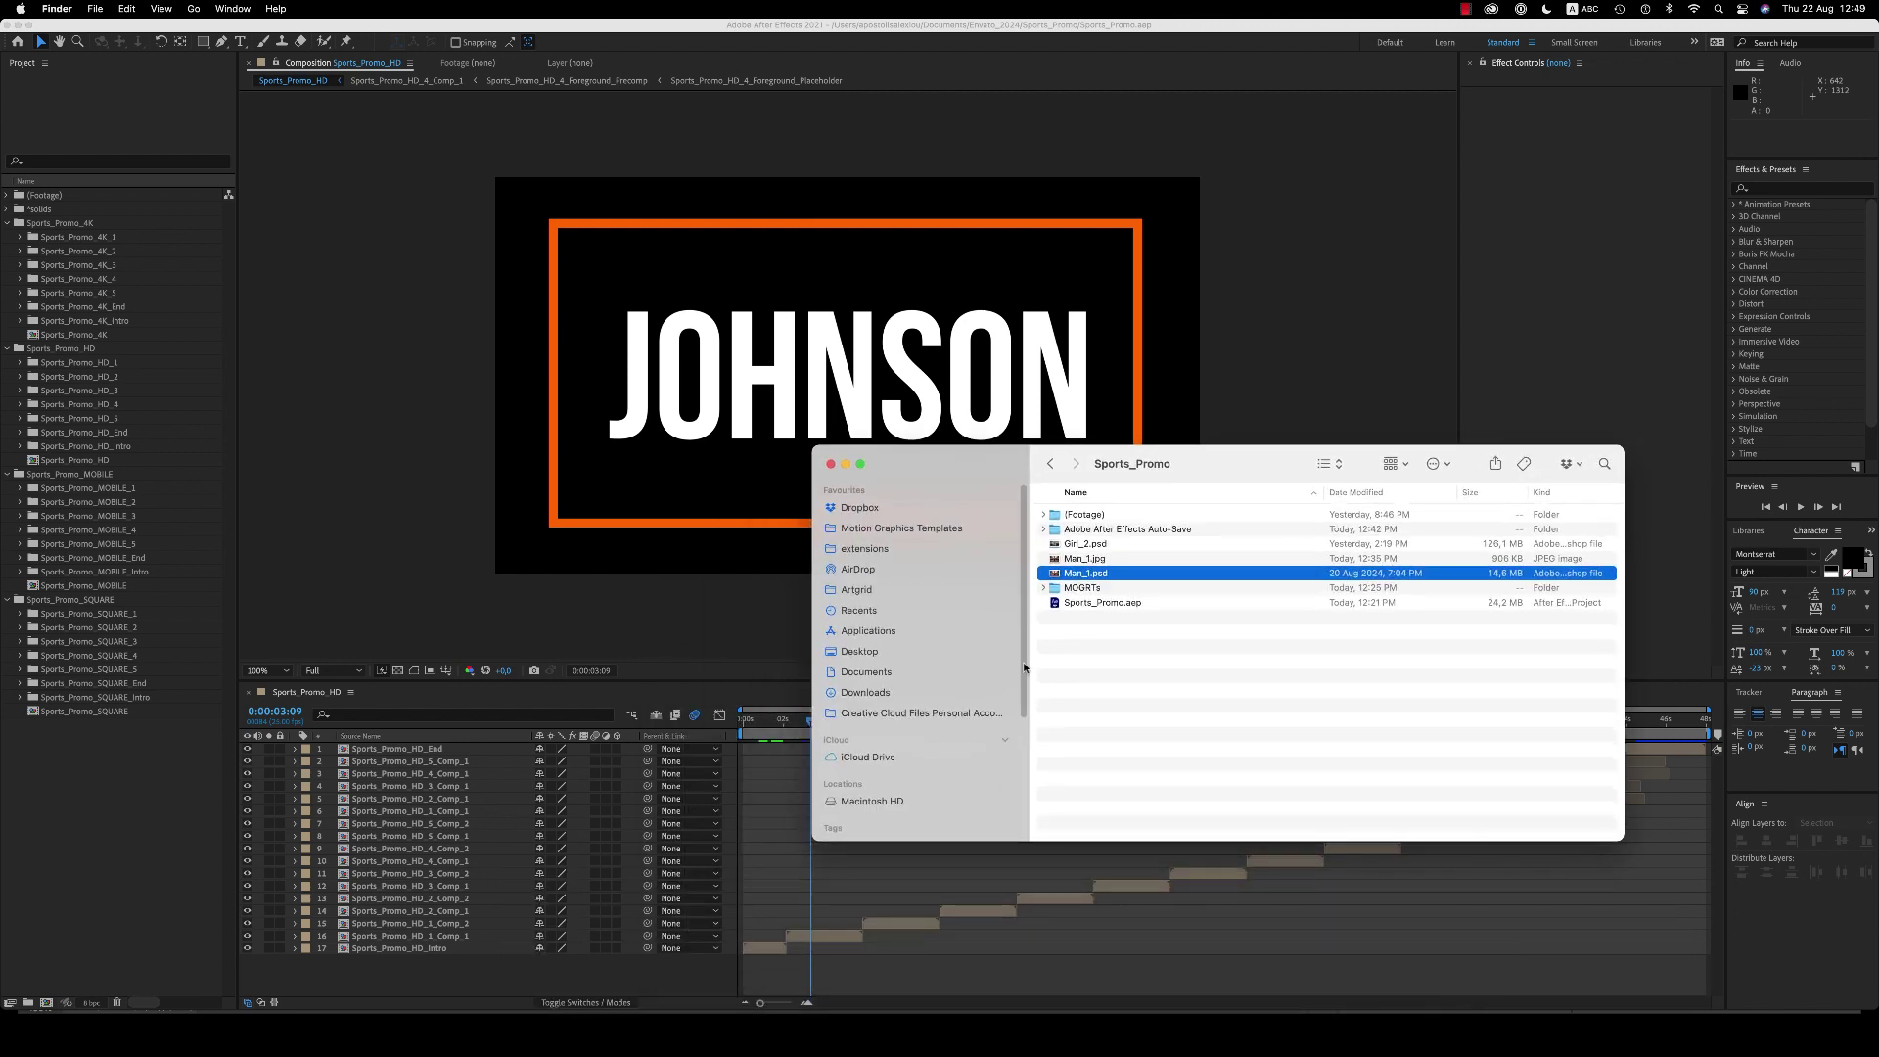
click(1081, 545)
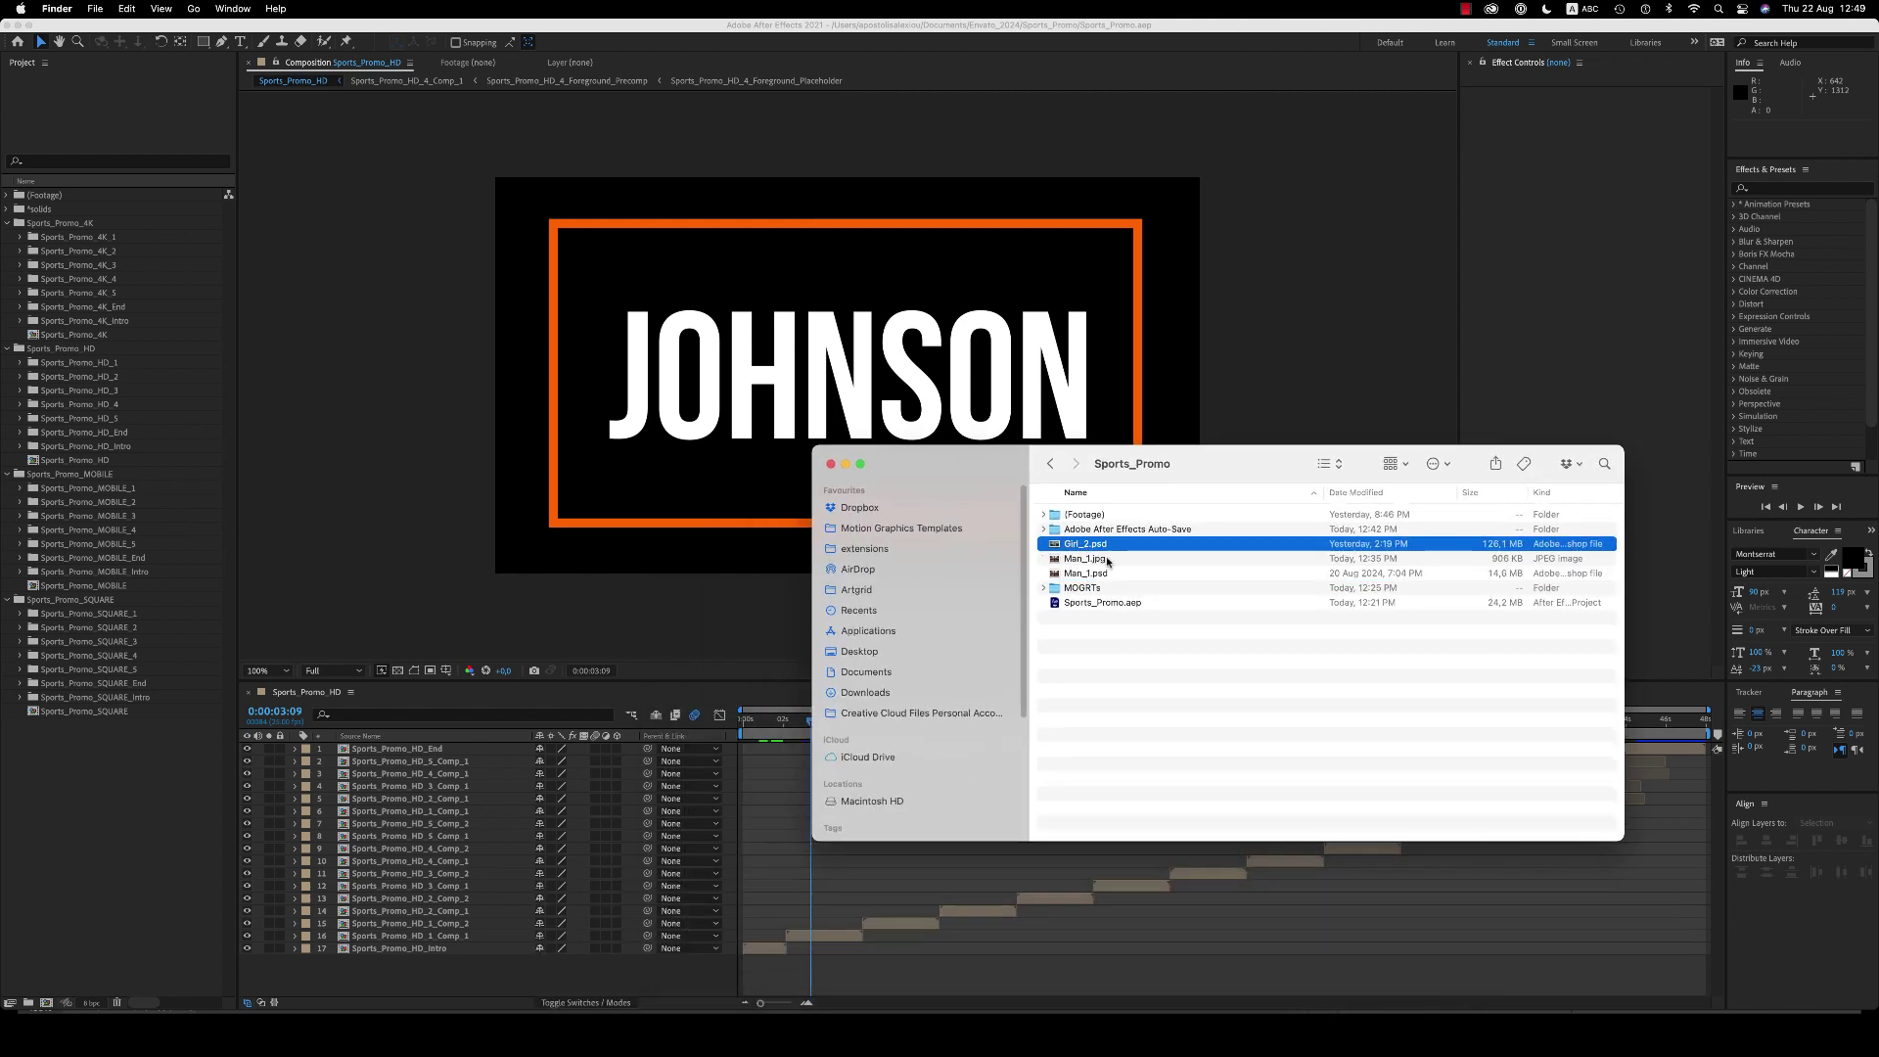
click(1074, 573)
Import Man_1.psd as a composition and expand its Man_1 Layers folder
drag(1067, 574, 83, 846)
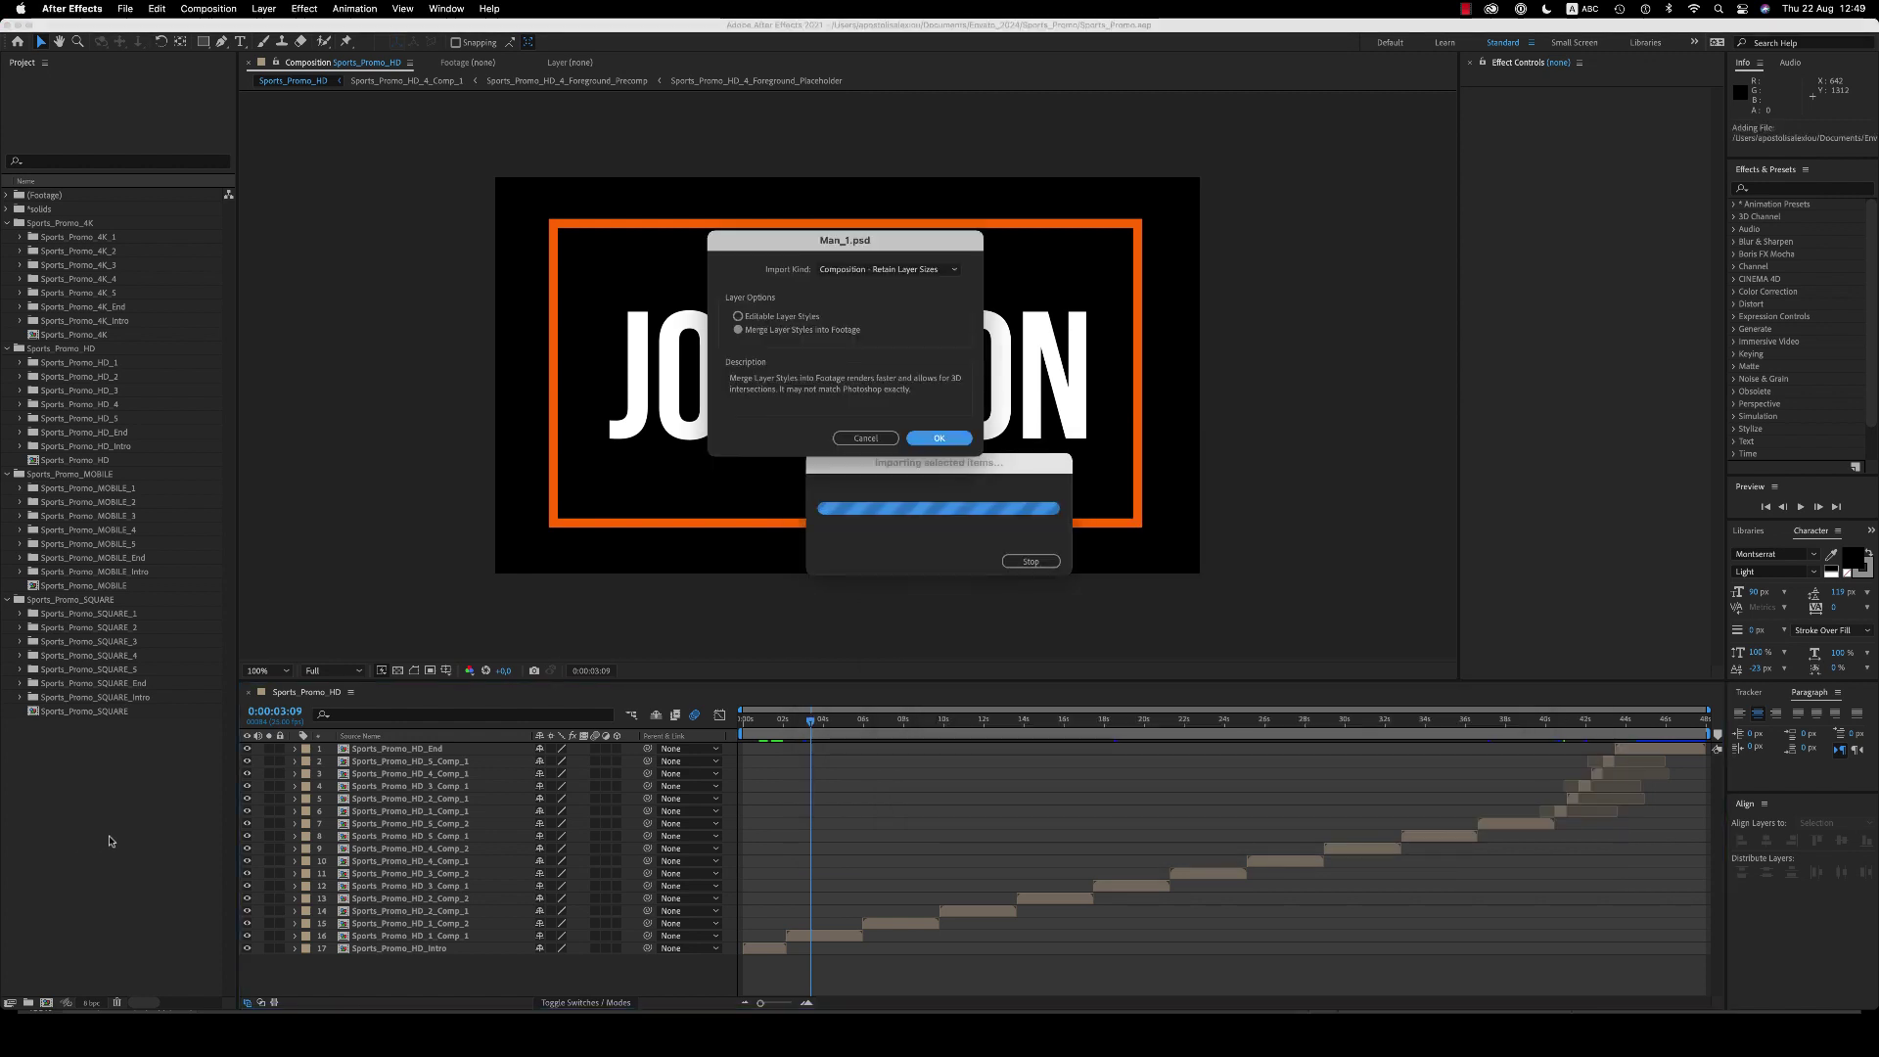
click(937, 437)
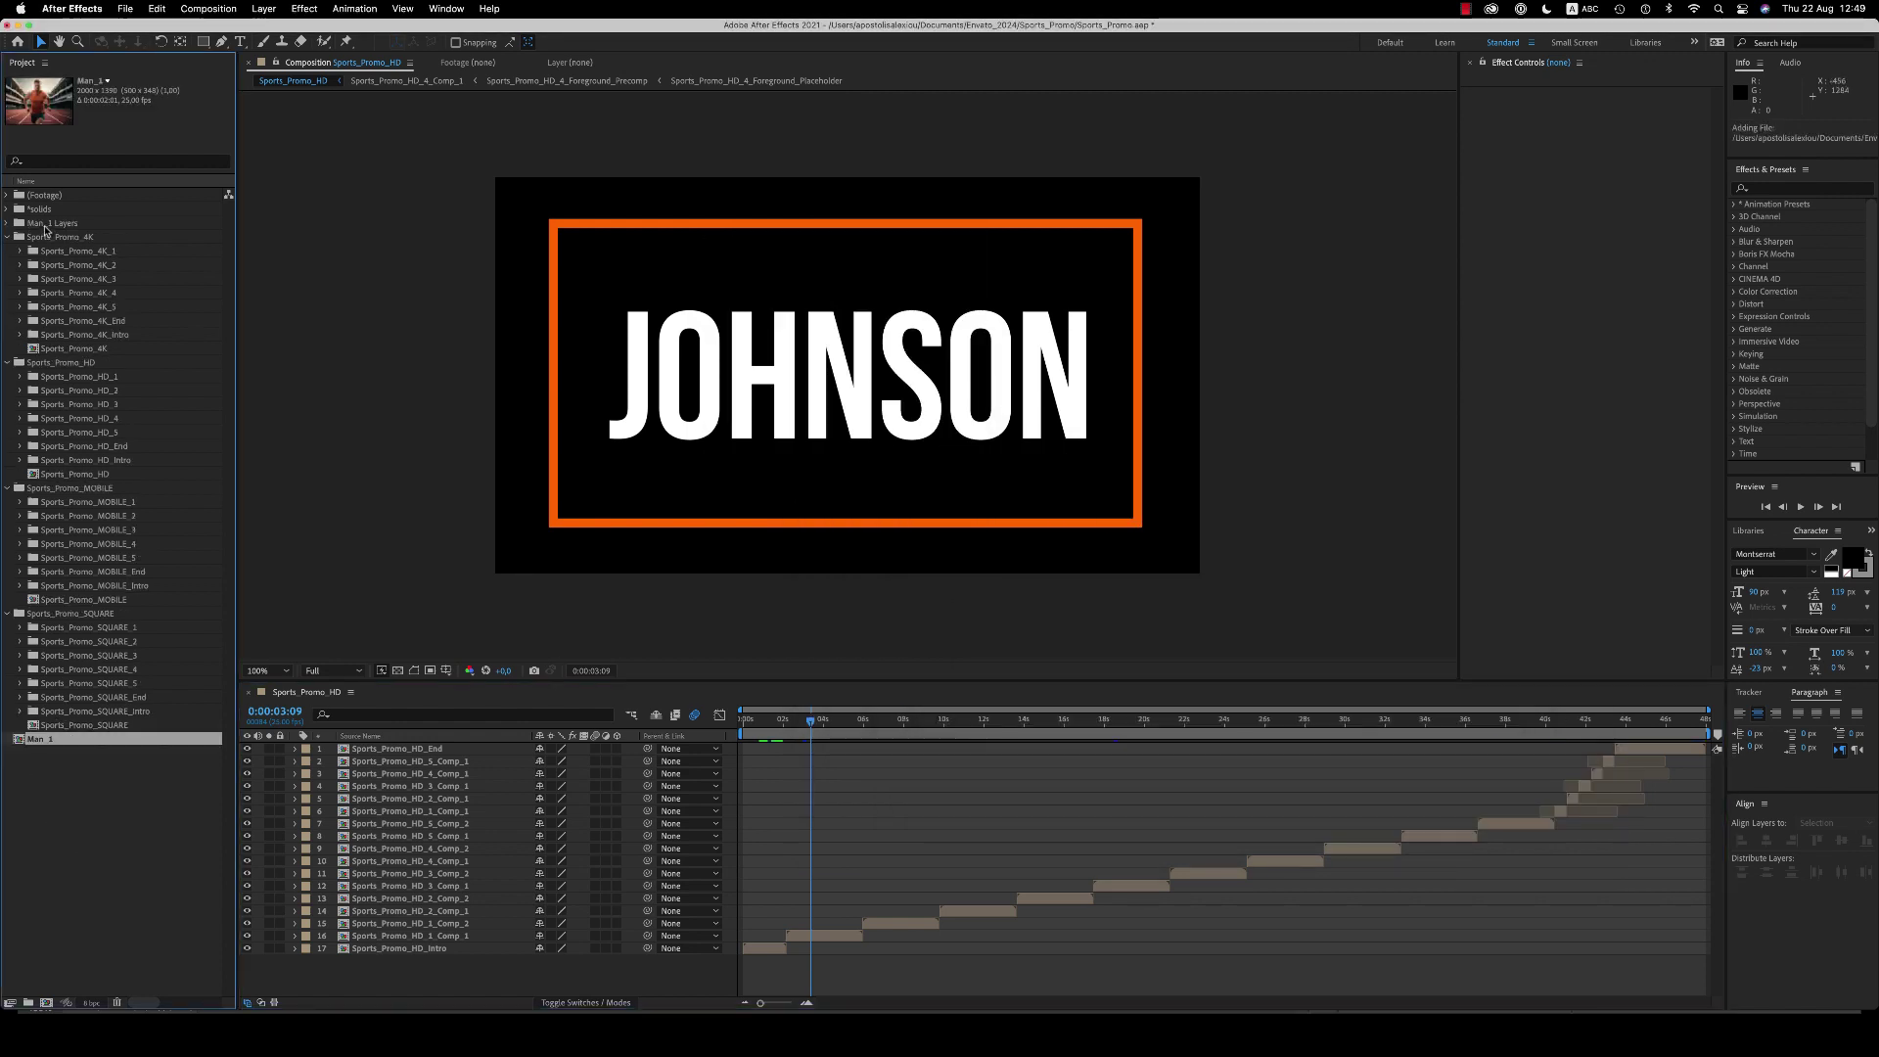
click(14, 227)
click(7, 224)
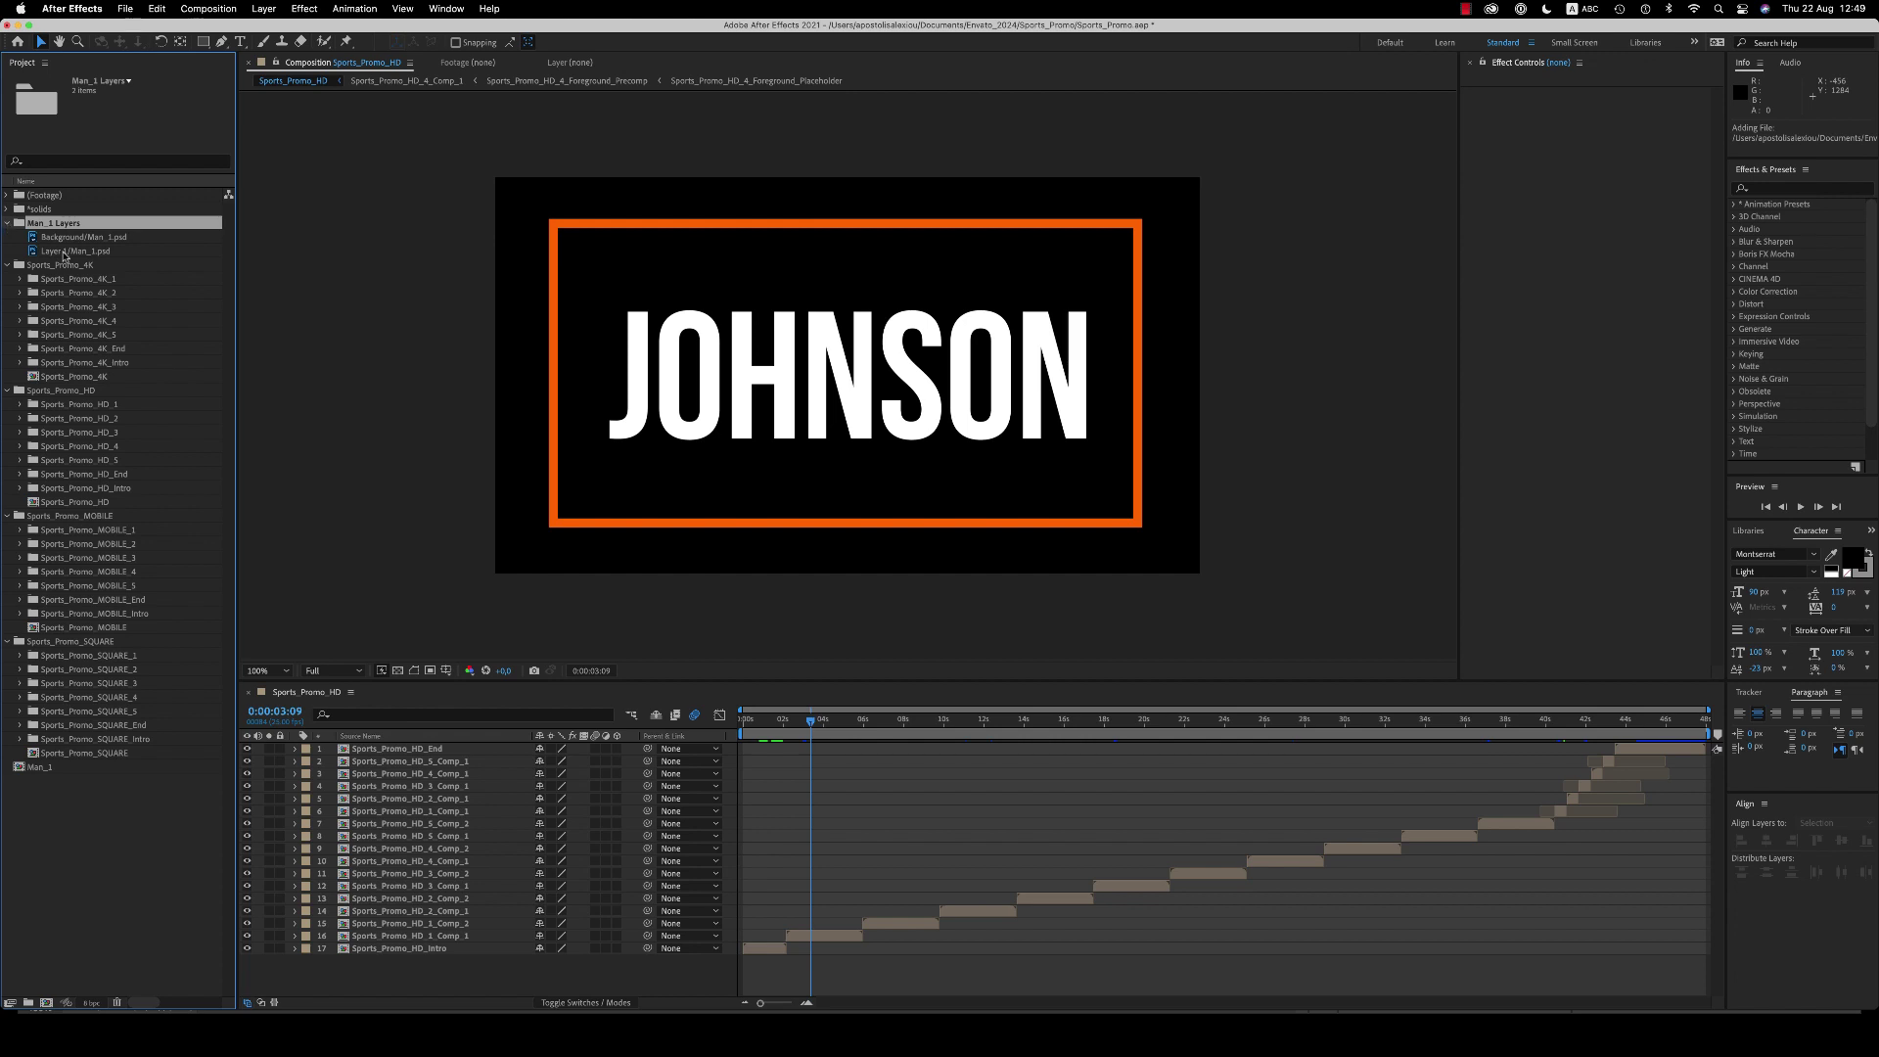
click(66, 253)
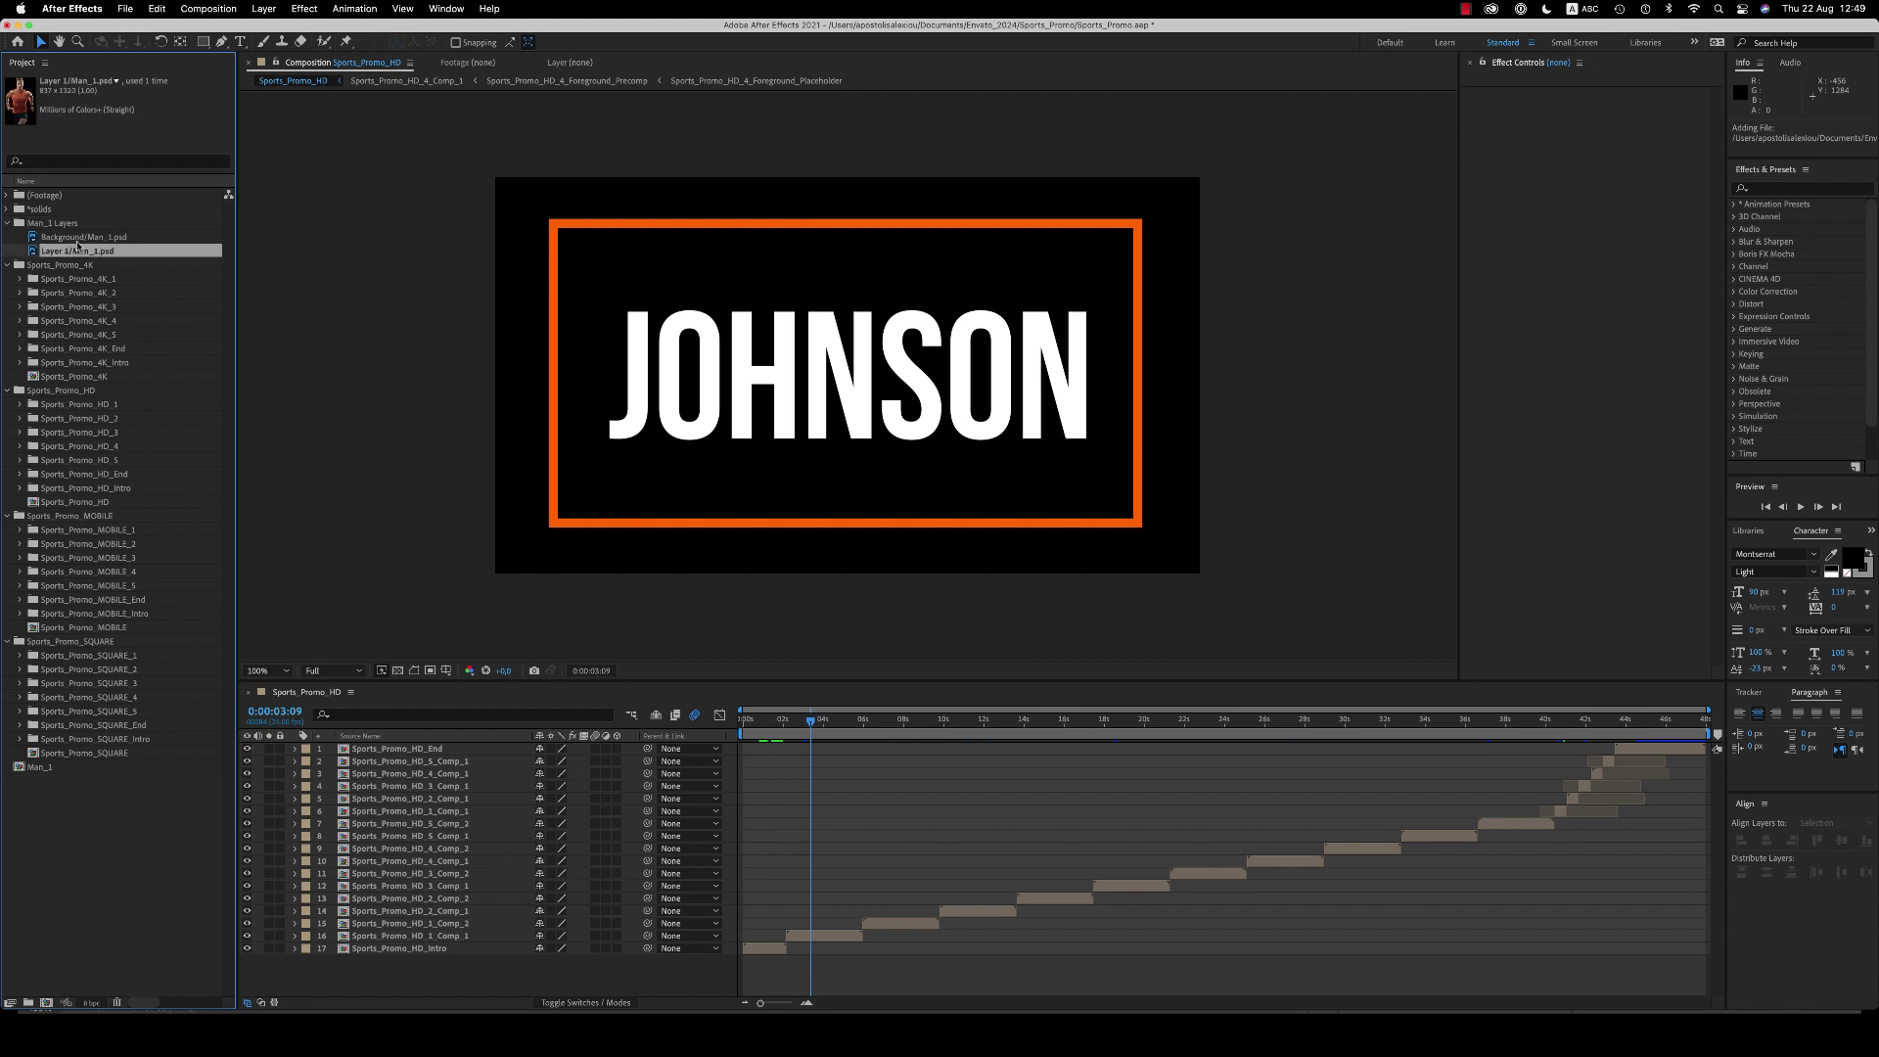
Drill into Comp_1, then Foreground_Precomp, down to the Foreground_Placeholder composition
click(74, 239)
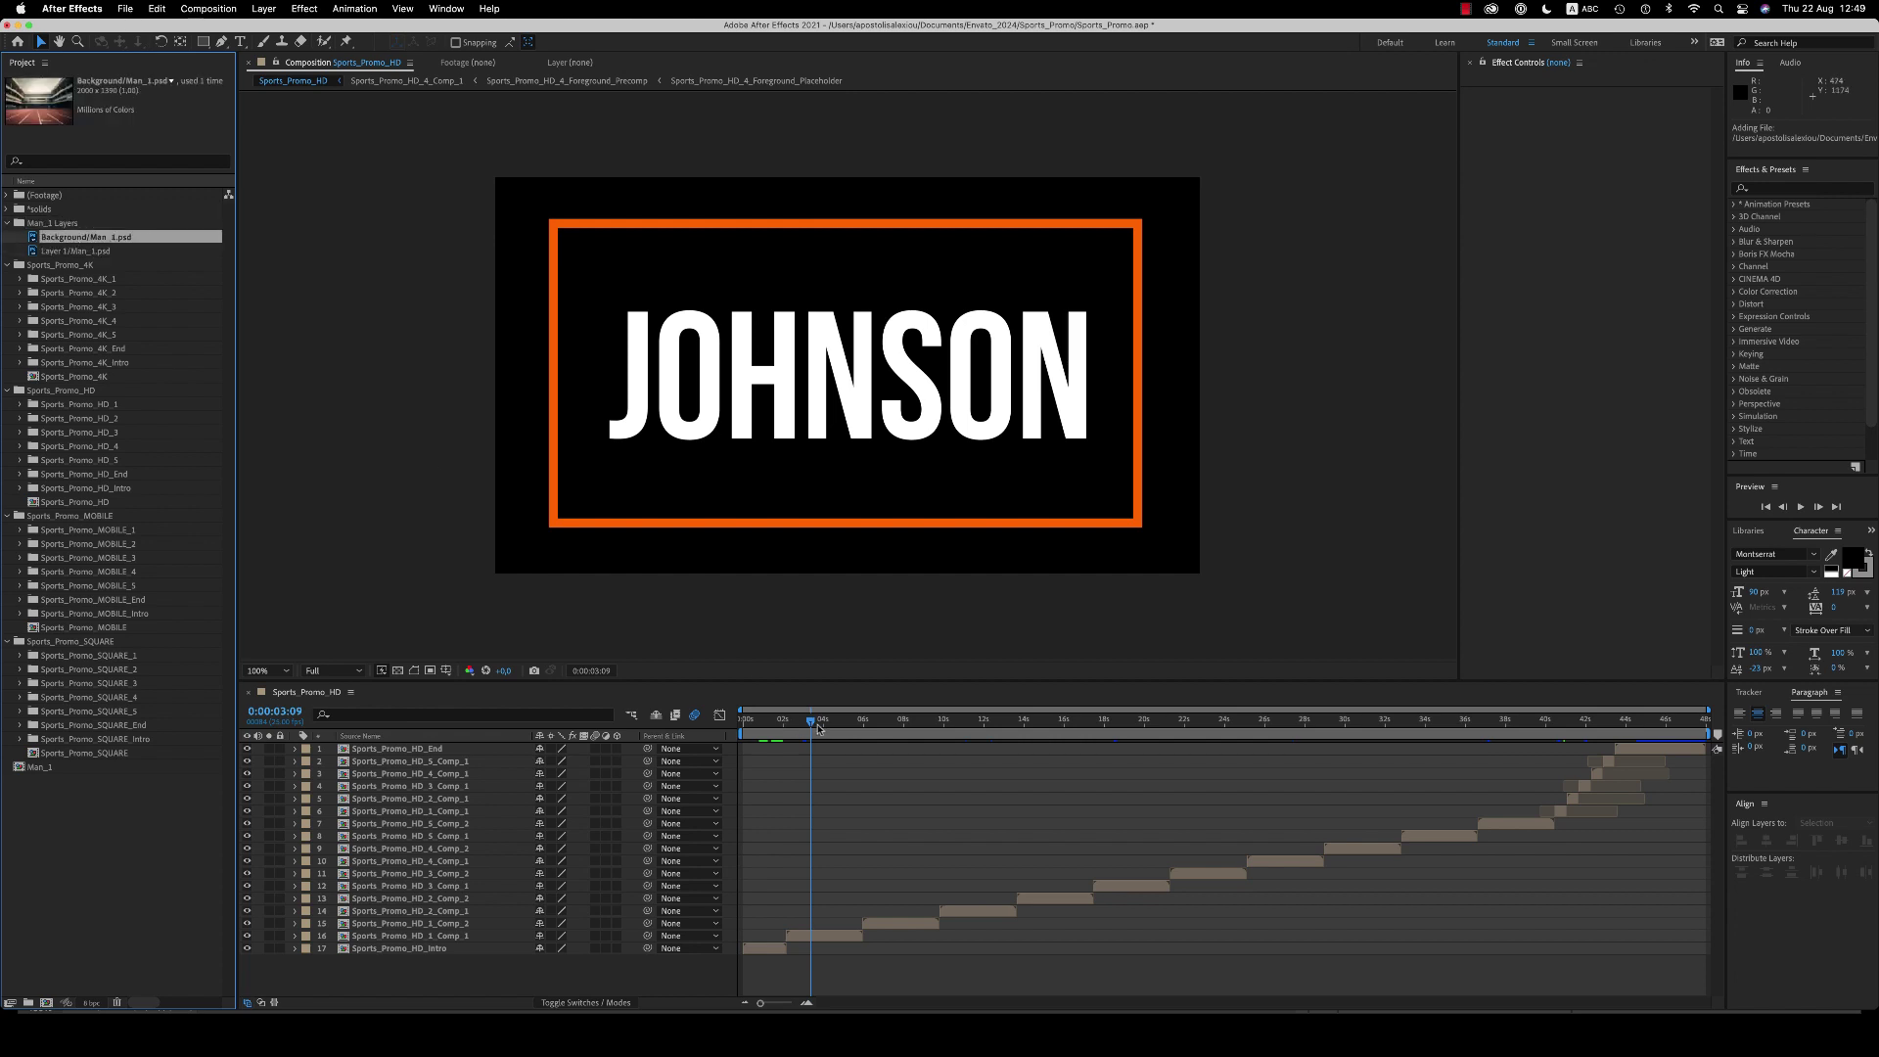
drag(818, 729, 807, 728)
click(810, 937)
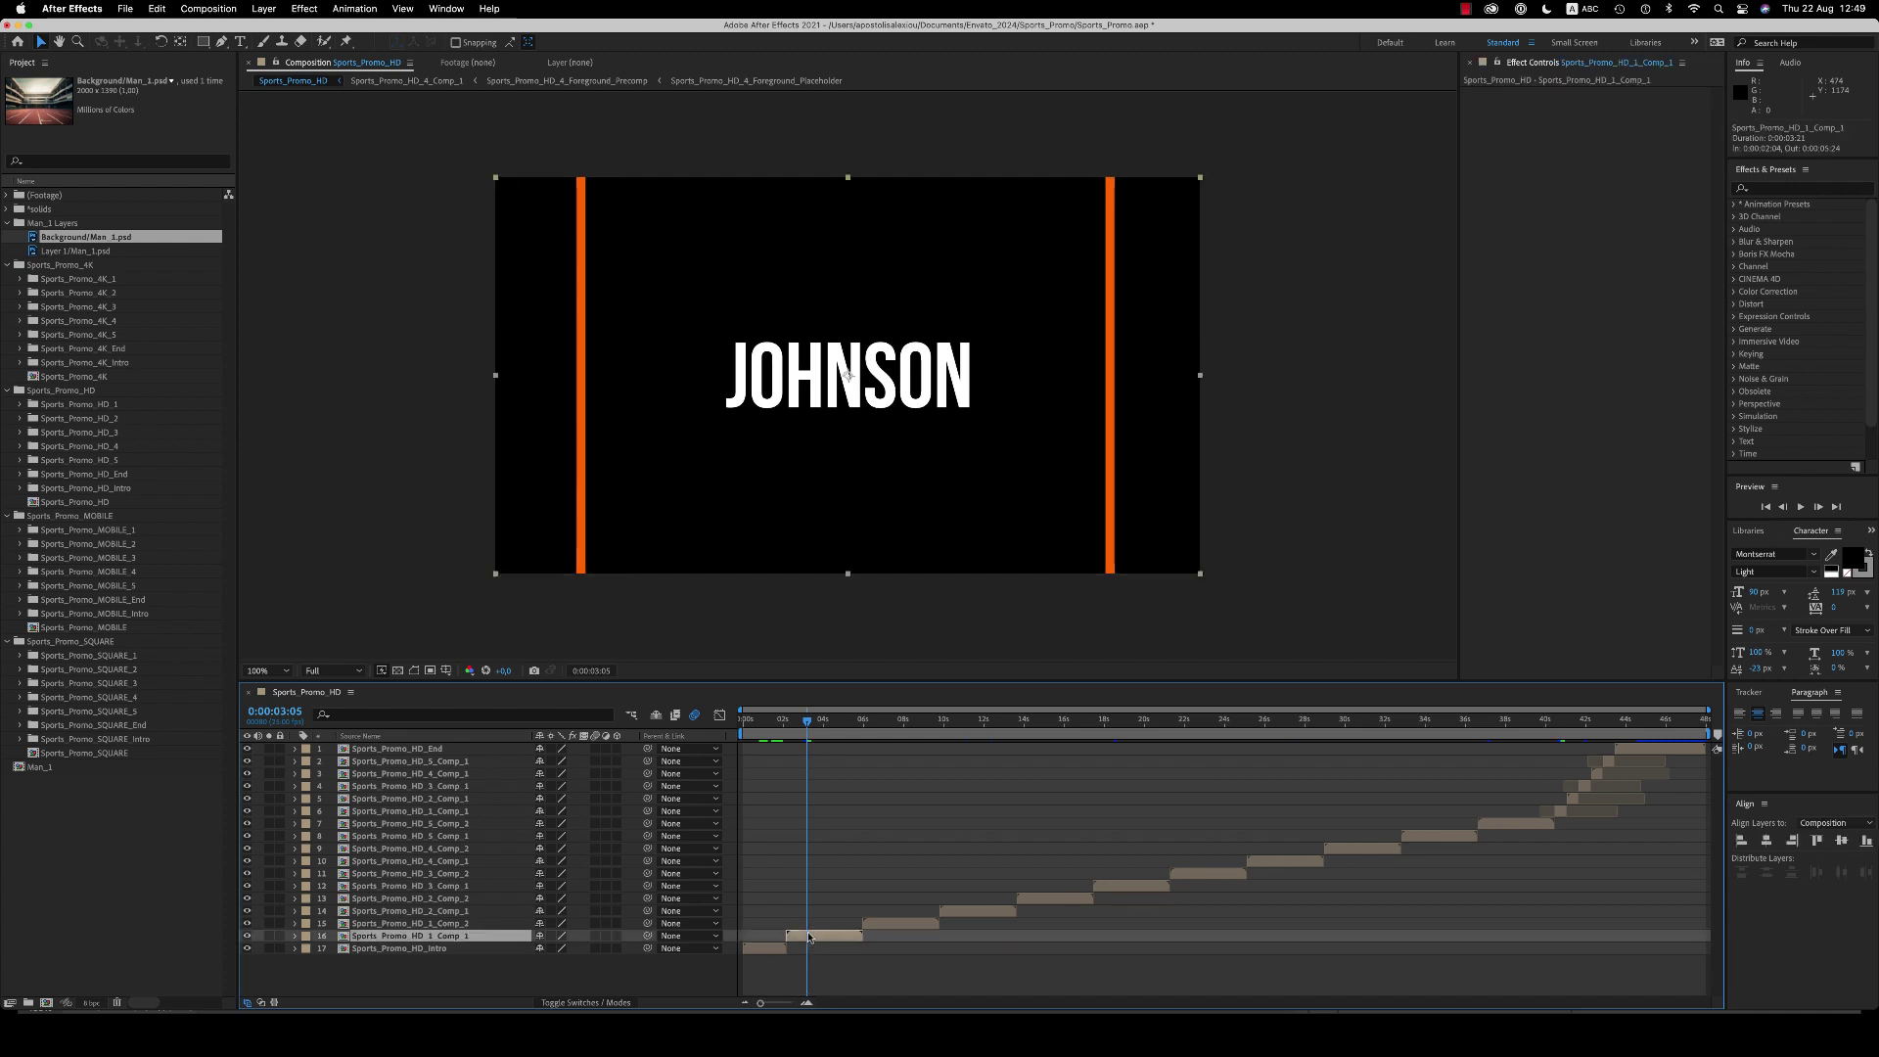
double_click(810, 937)
drag(1017, 728, 1207, 733)
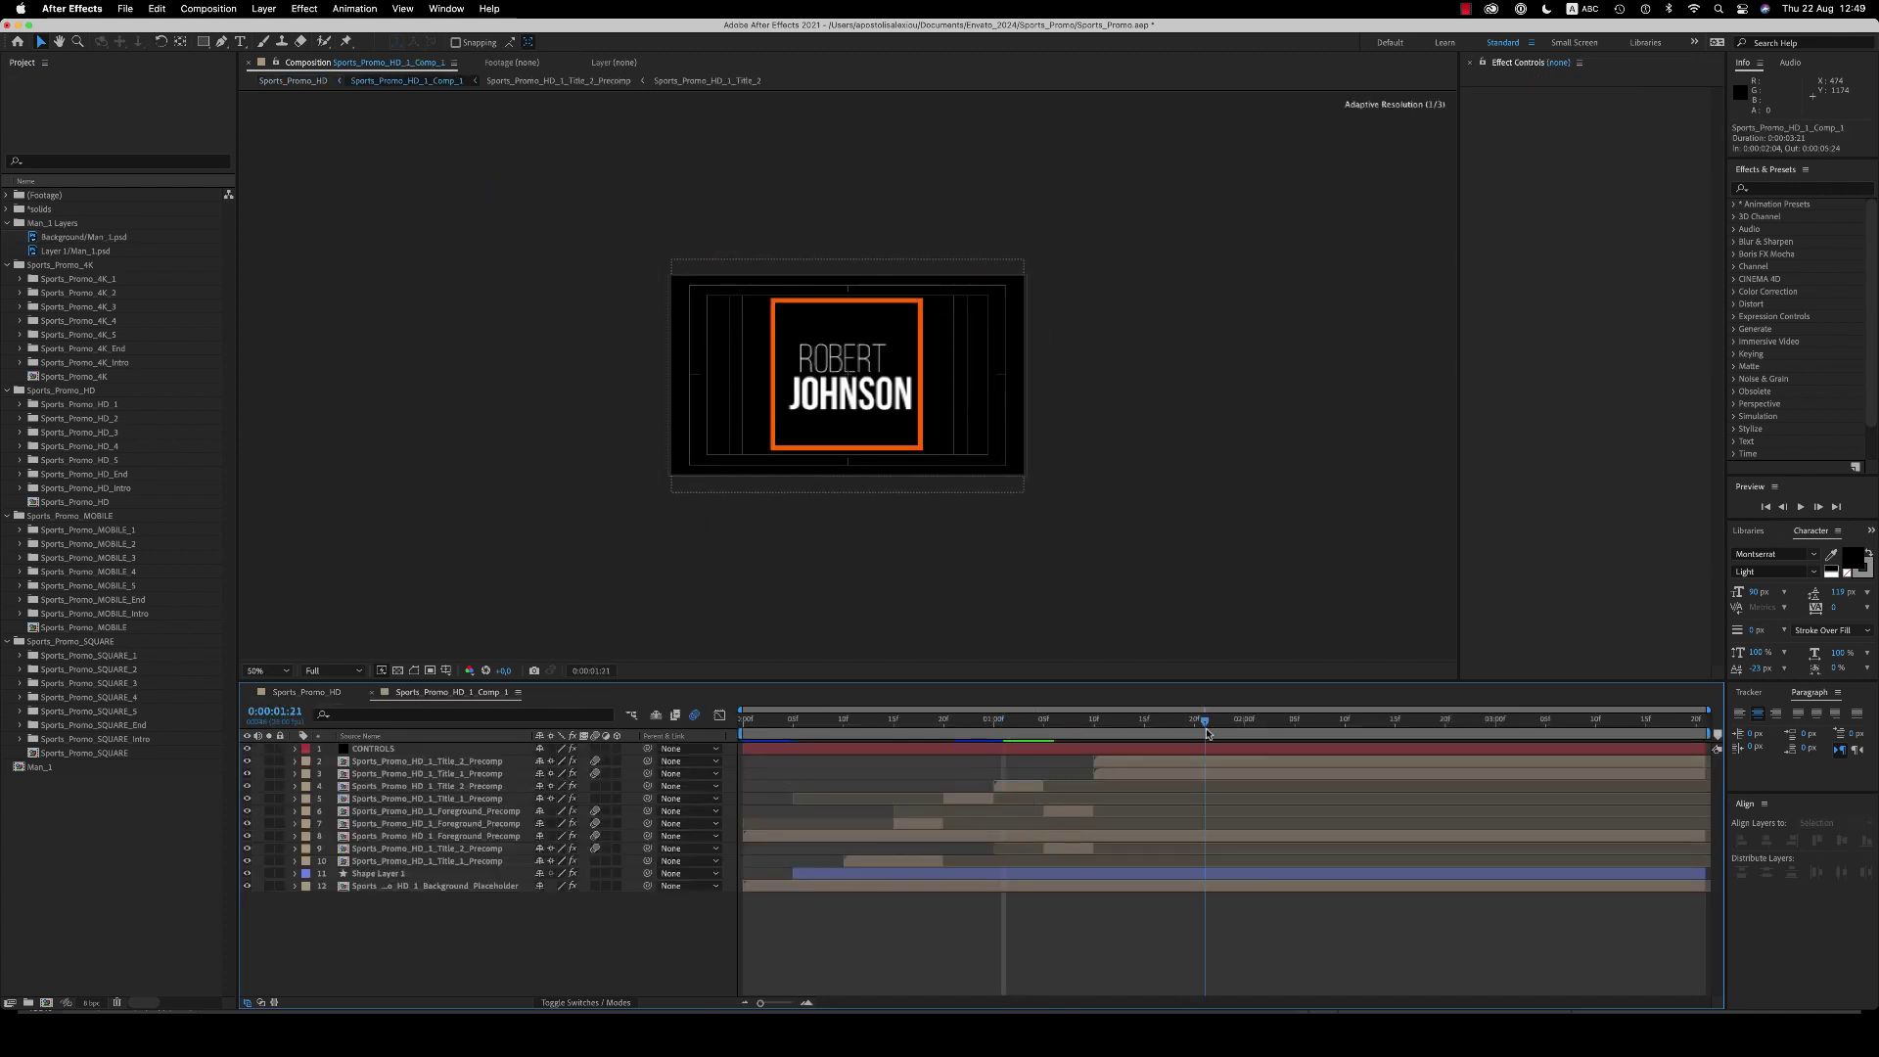
double_click(471, 816)
double_click(450, 749)
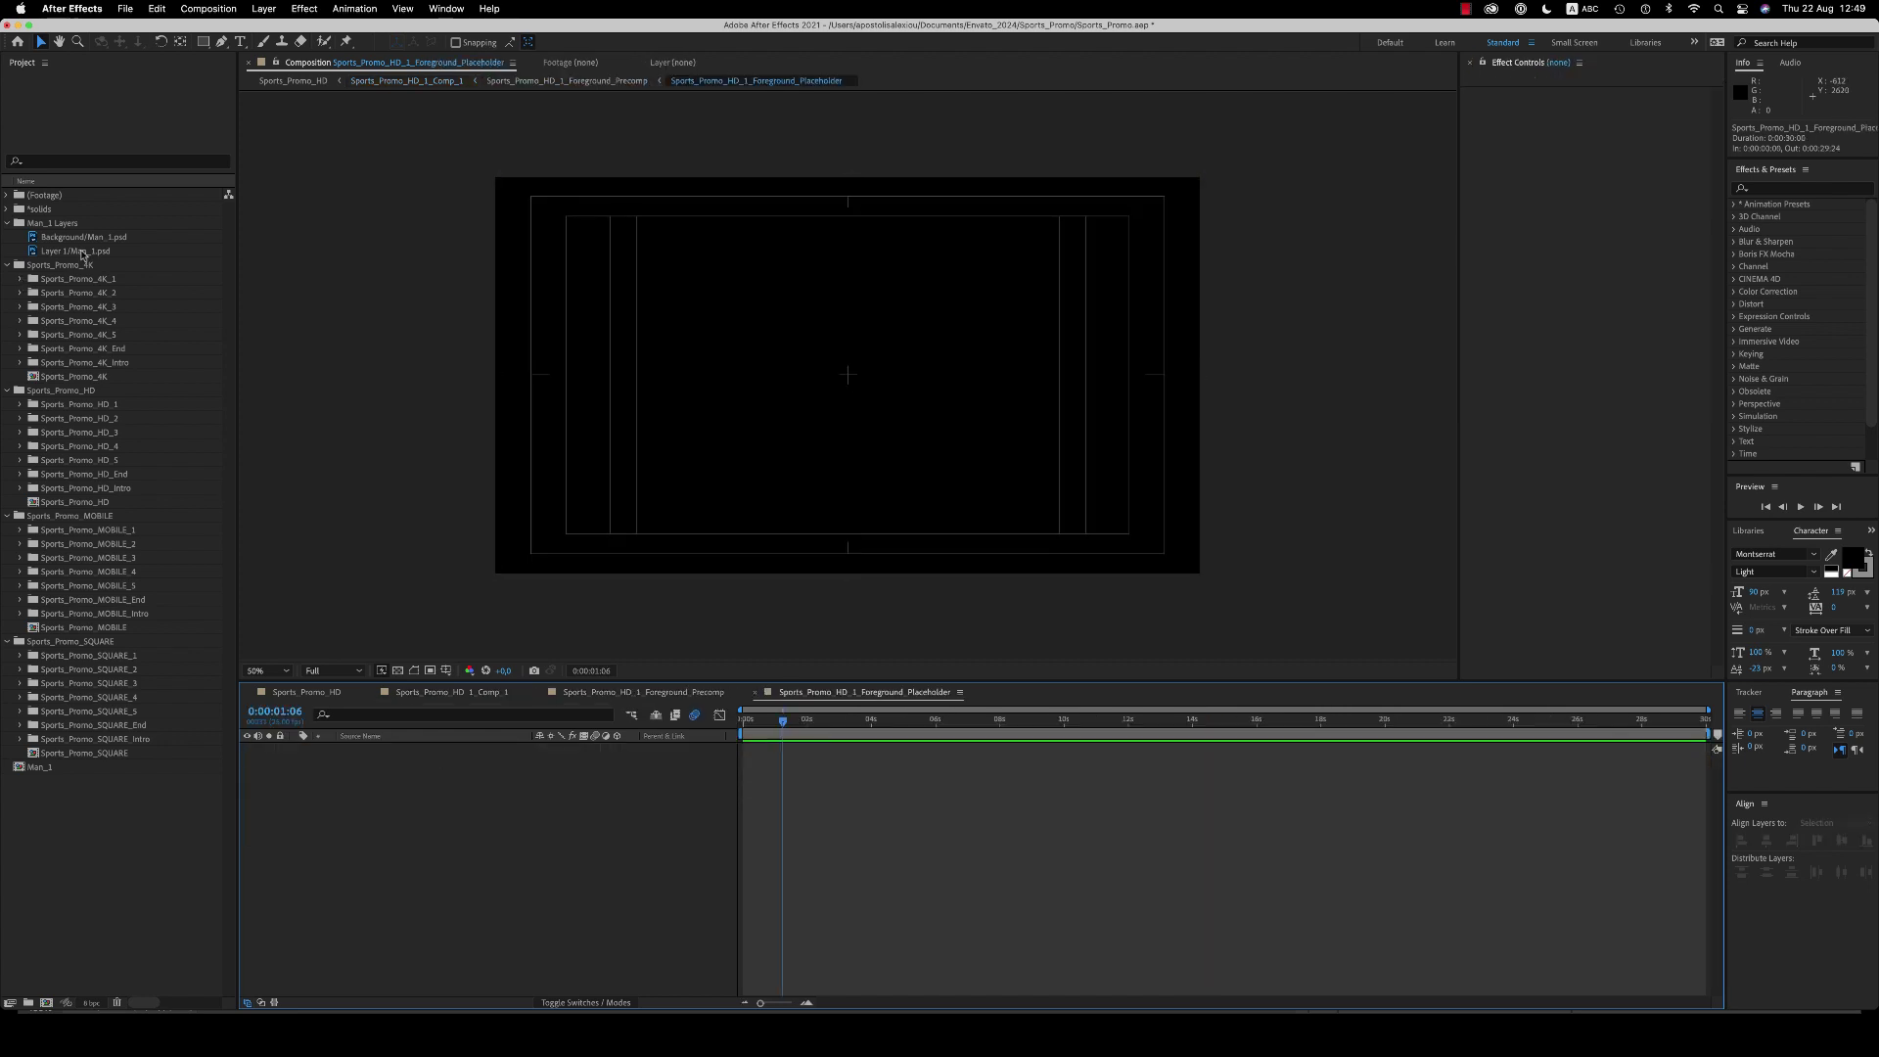
Add the runner cut-out at 166% scale, then close back to Comp_1
drag(83, 255, 471, 800)
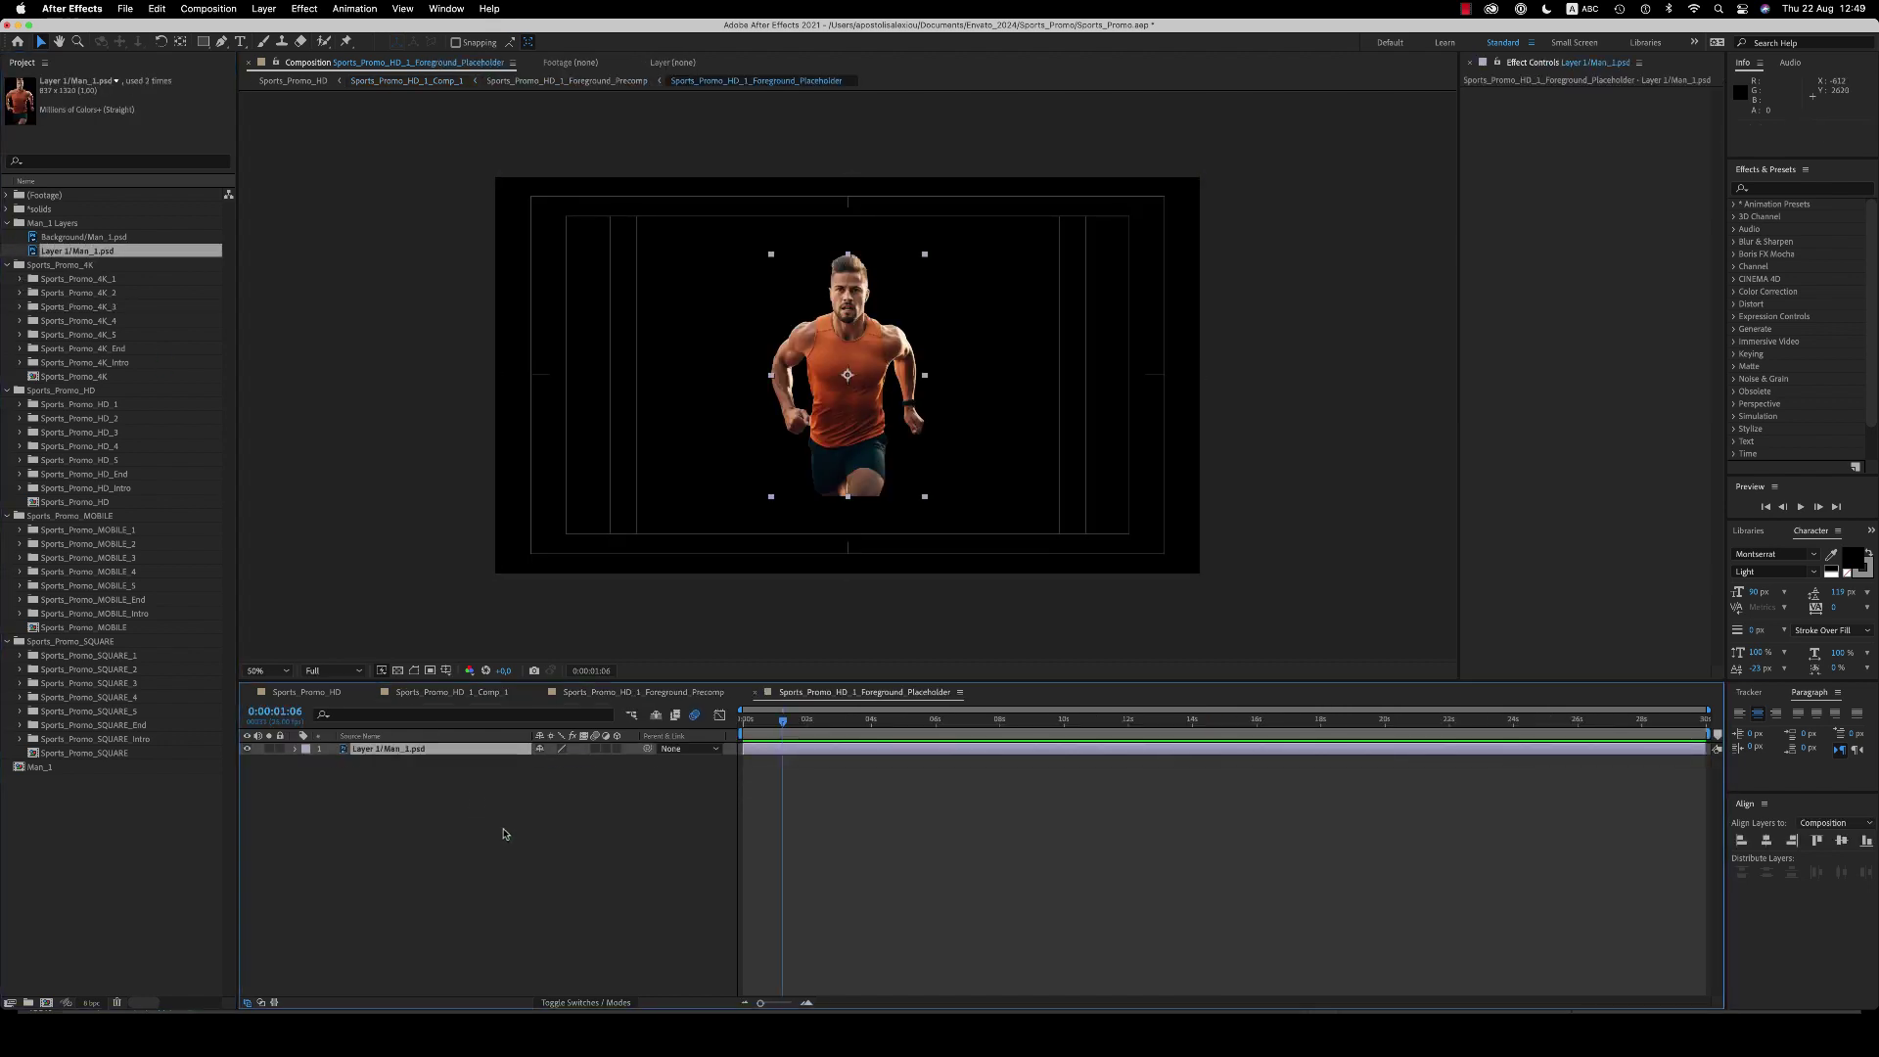
key(s)
drag(572, 762, 636, 762)
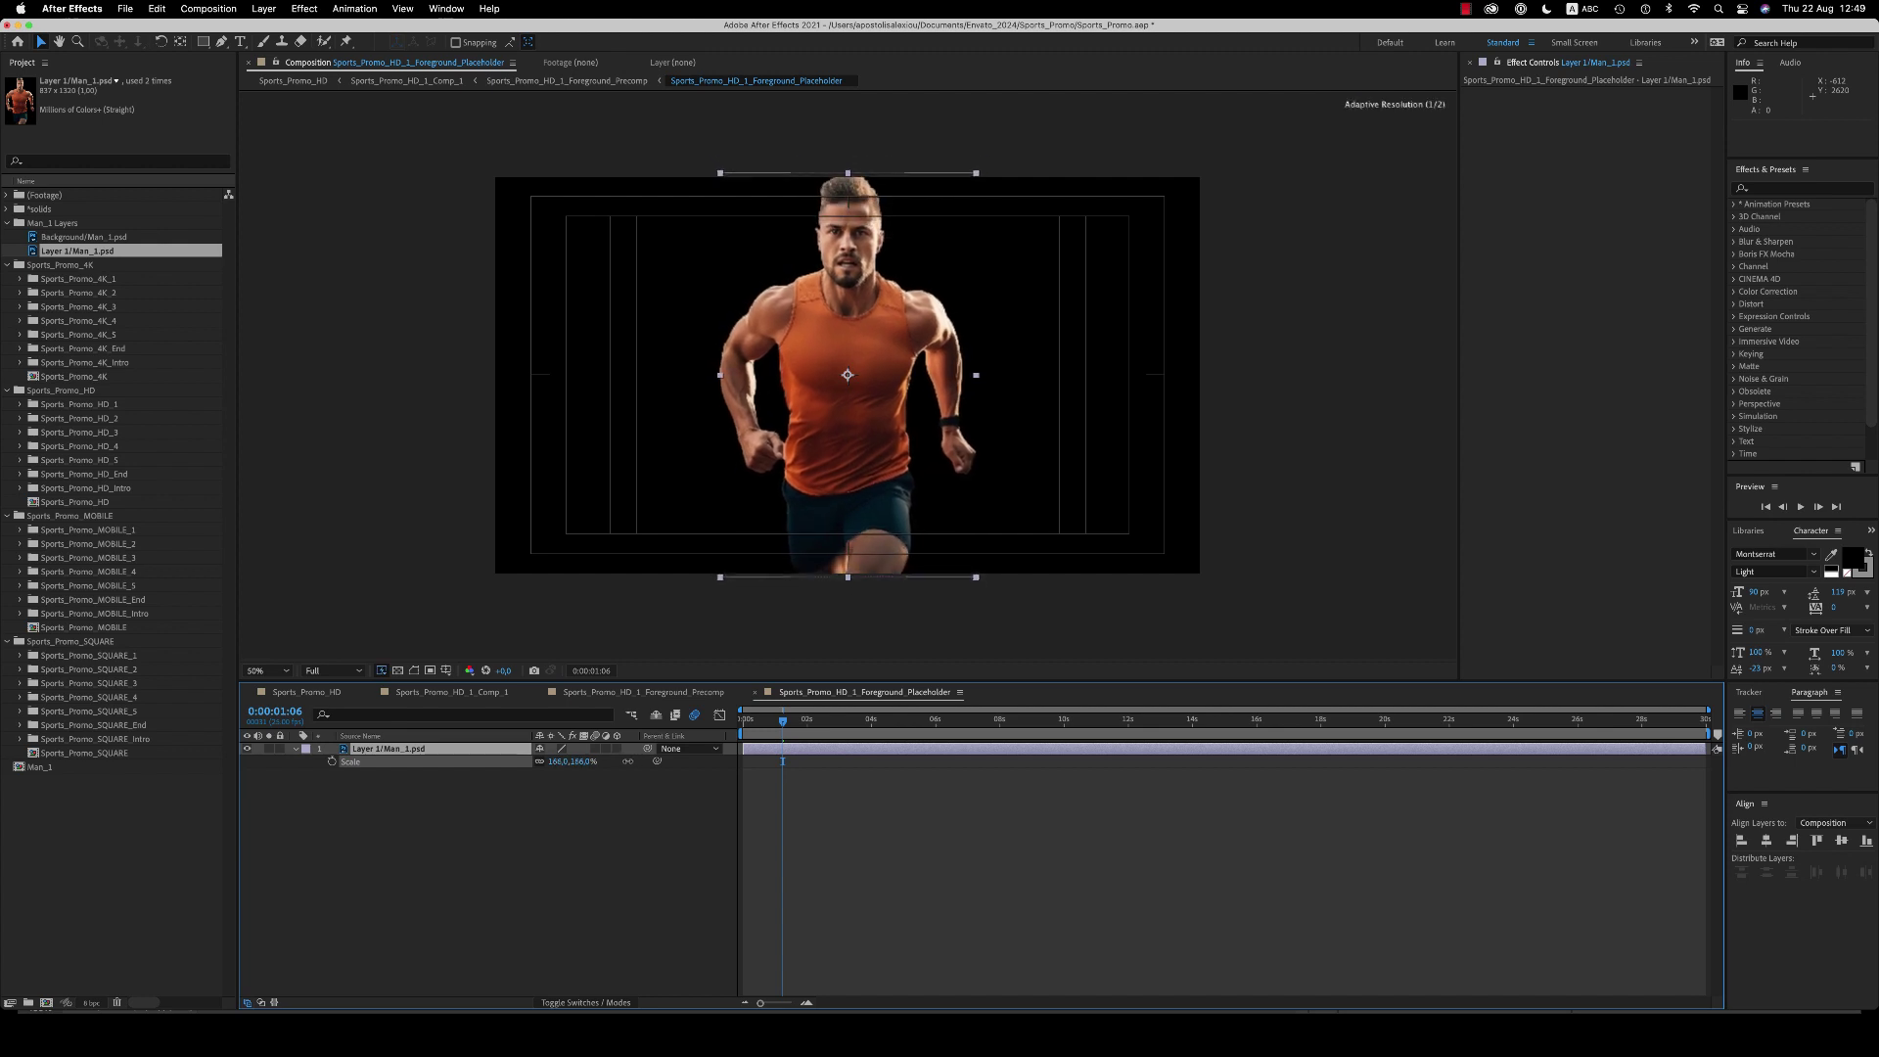
click(675, 783)
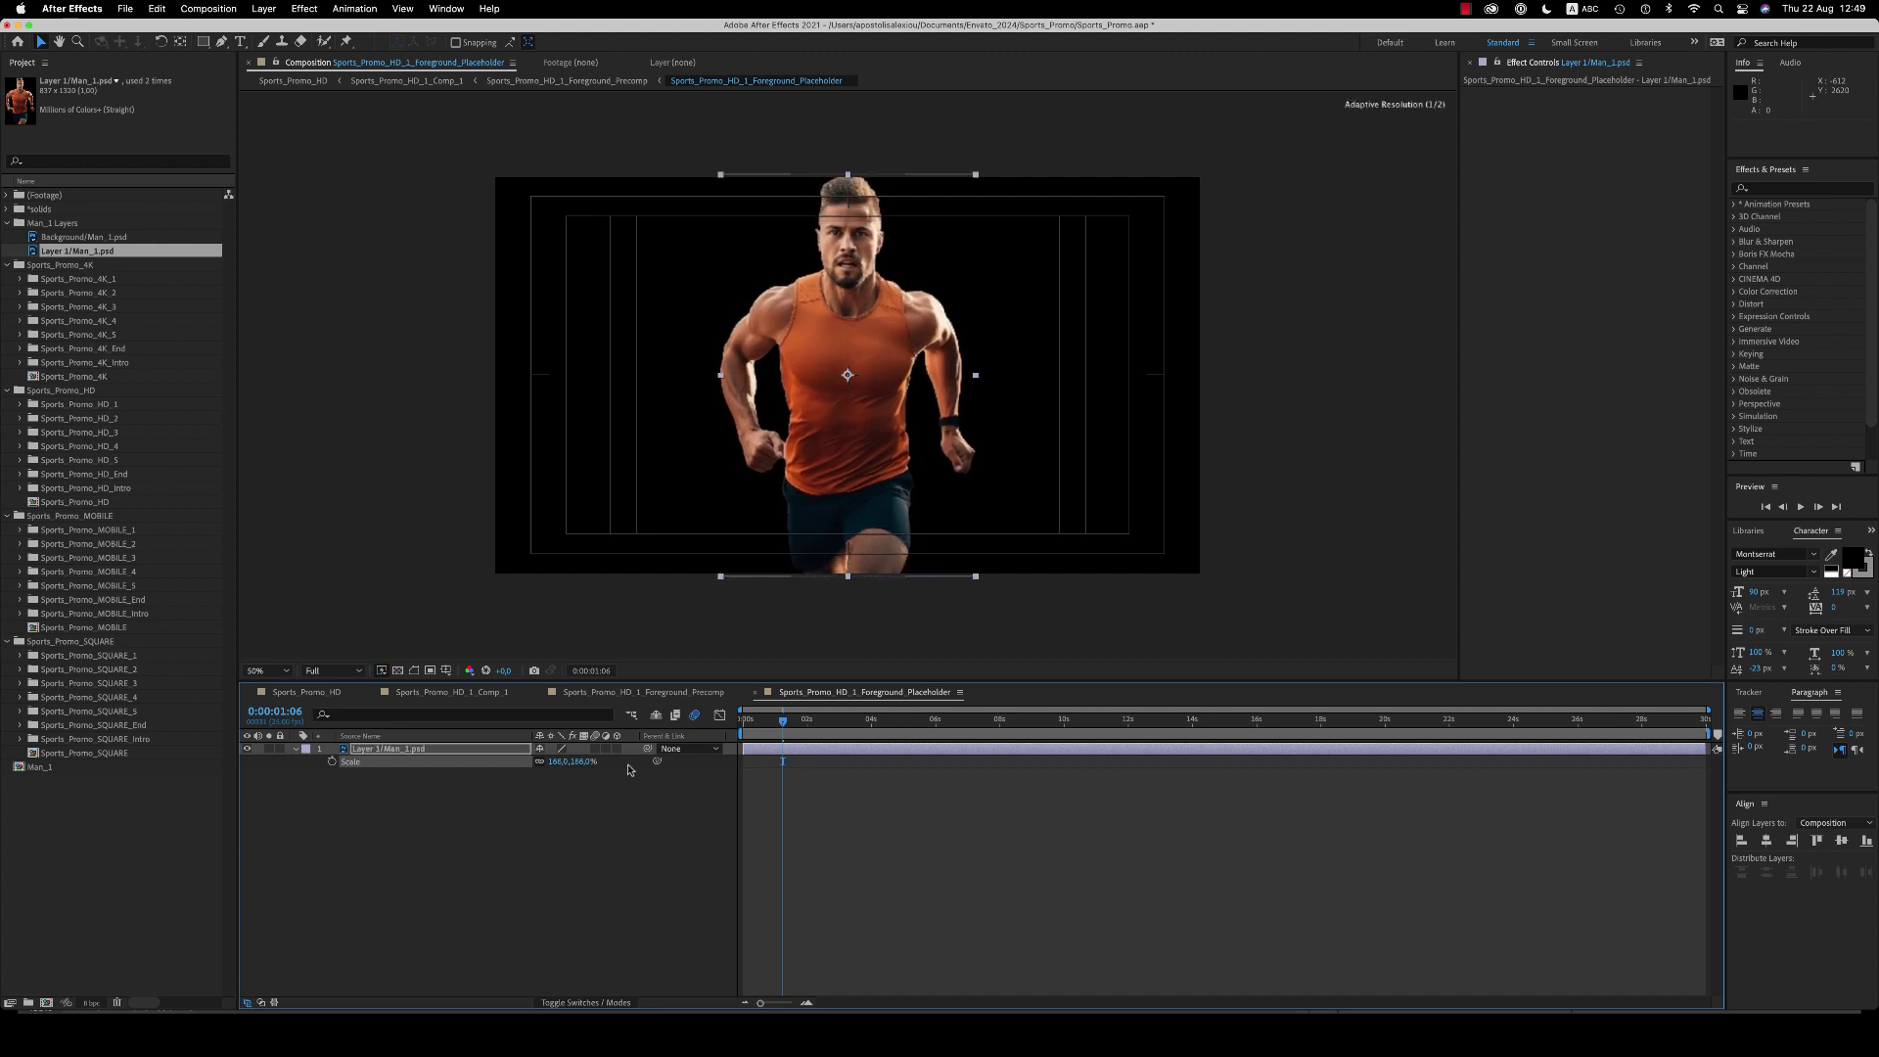
click(756, 693)
click(586, 847)
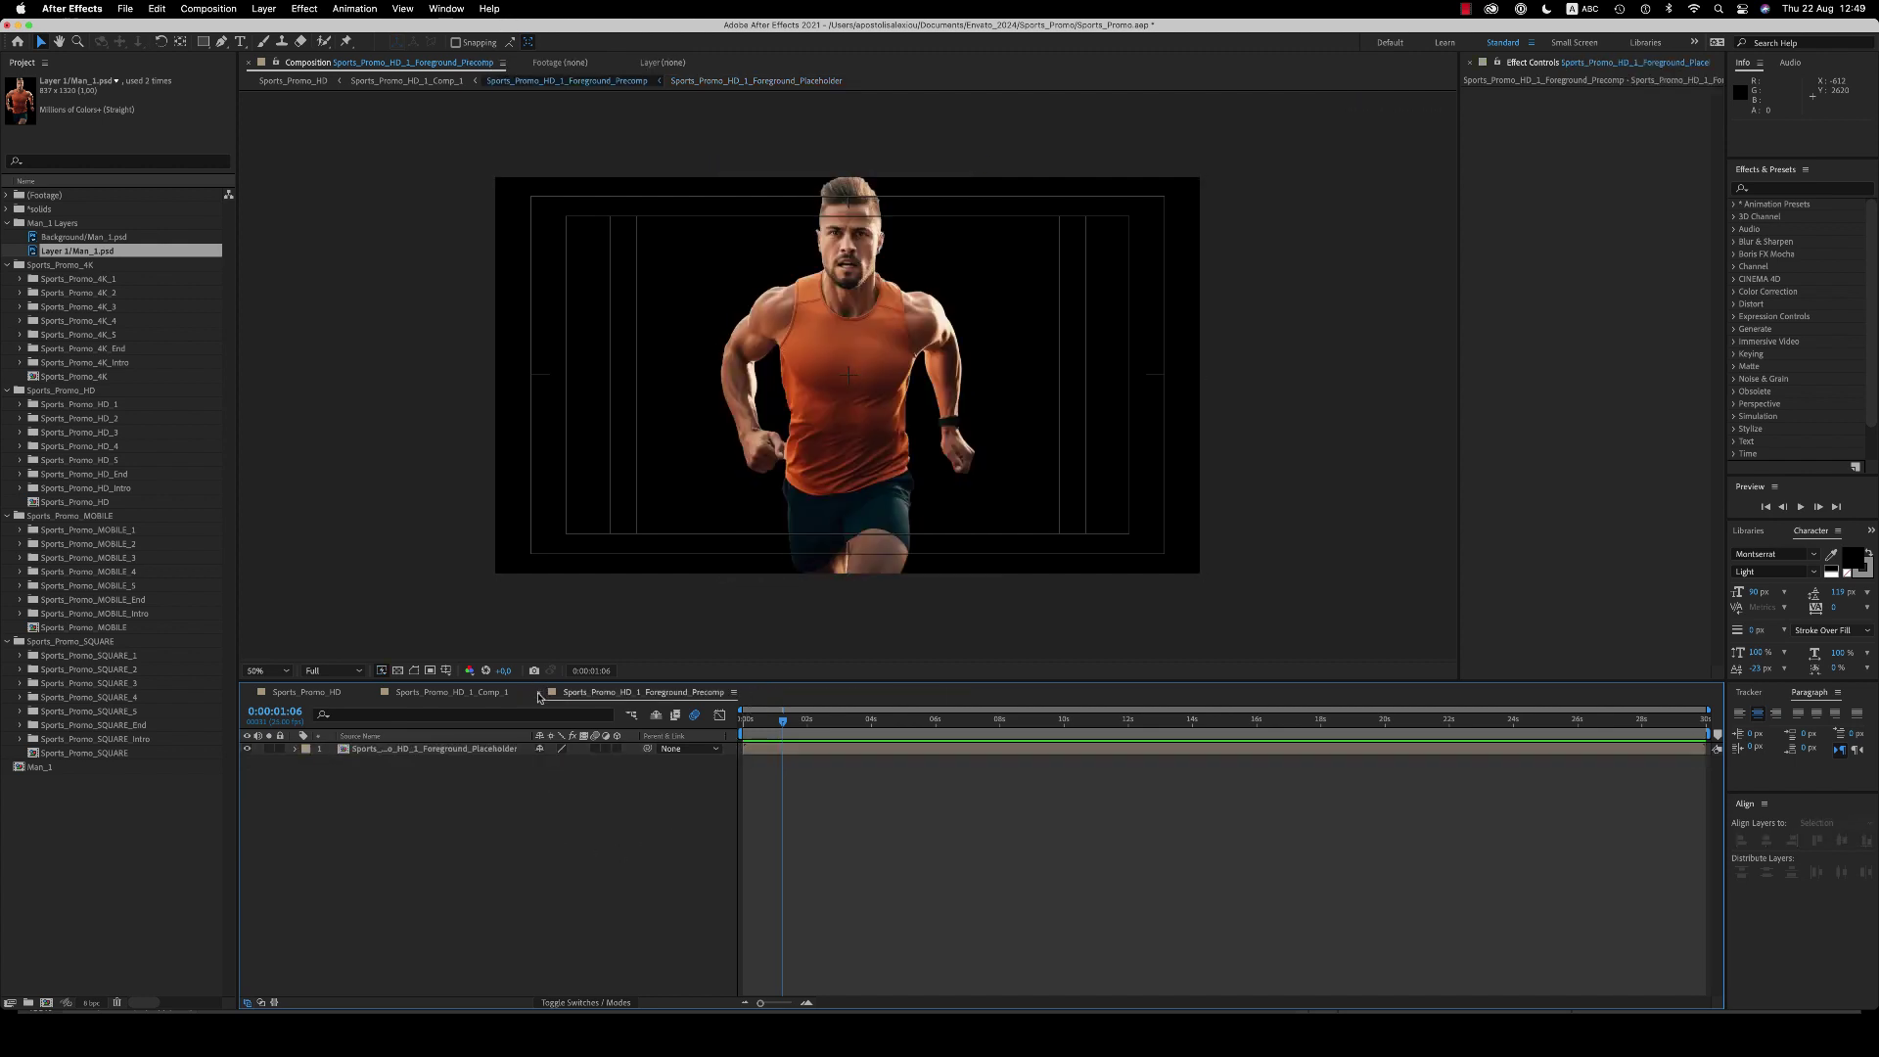
click(539, 696)
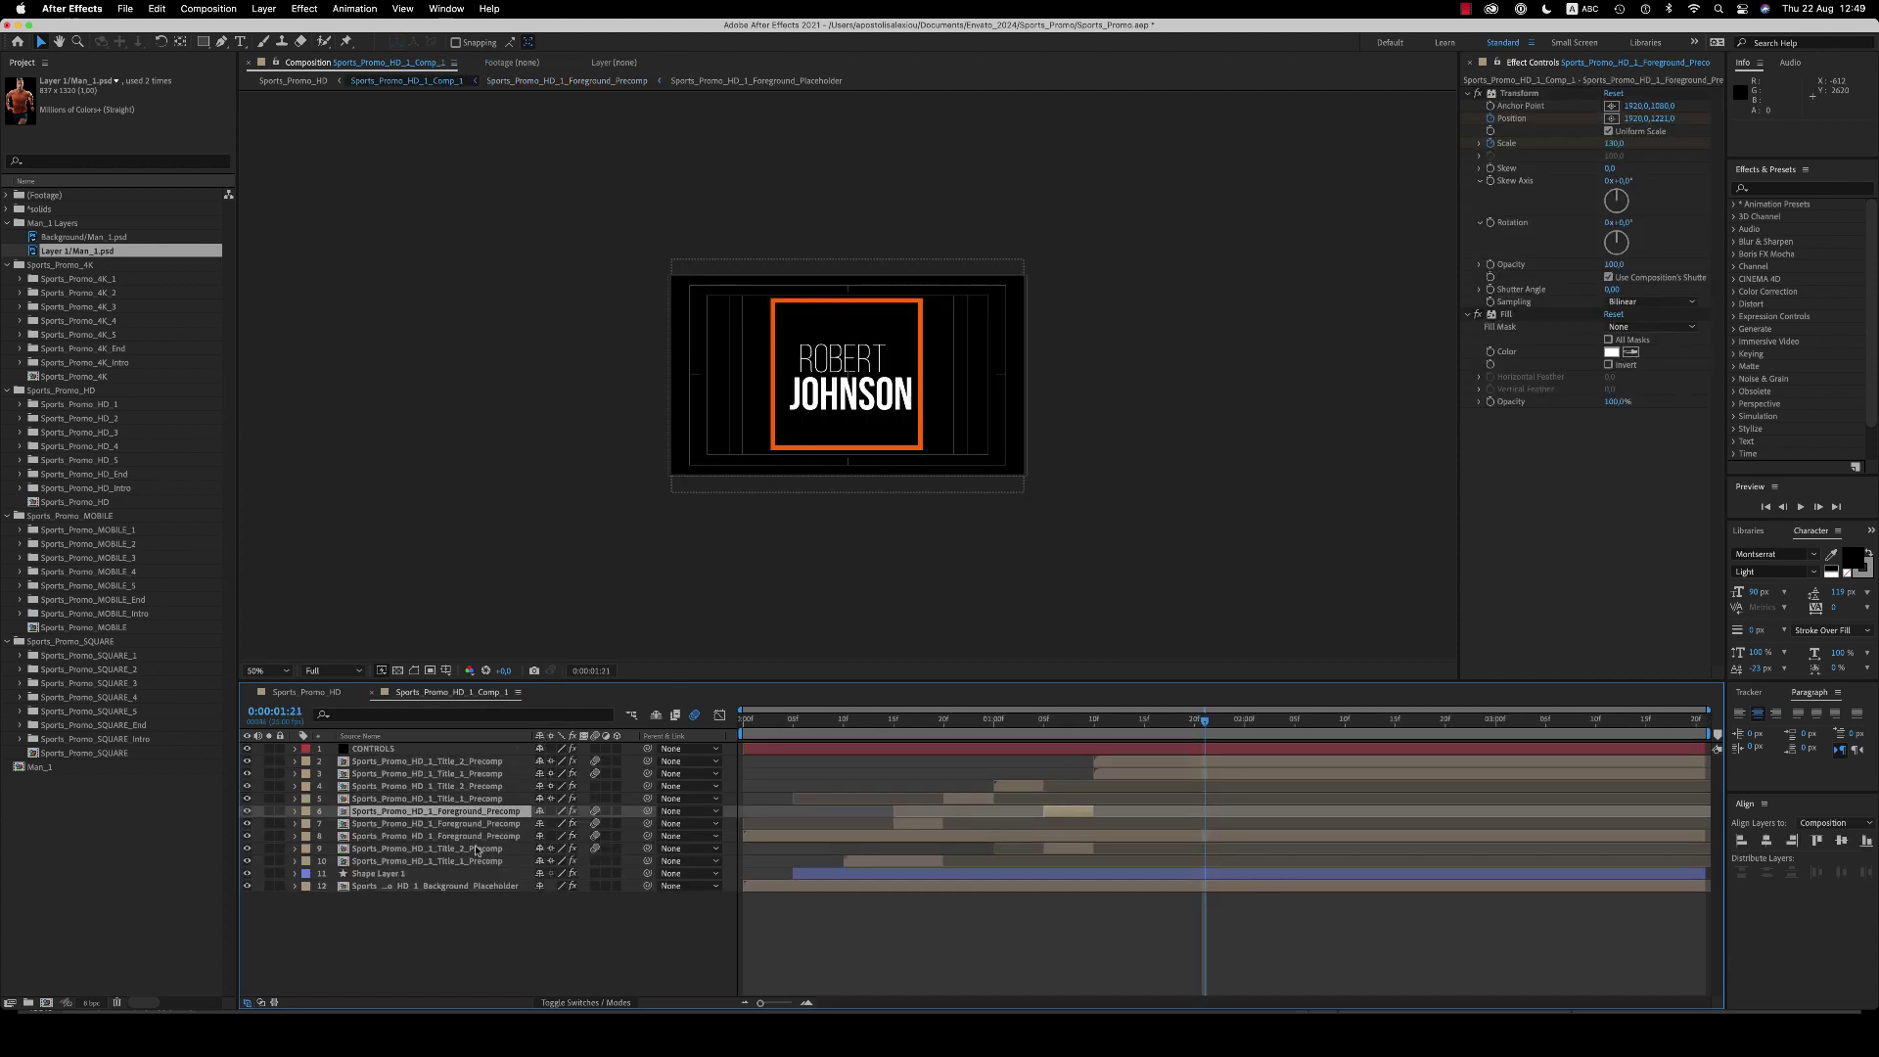
Place Background/Man_1.psd in Background_Placeholder at 195% scale to fill the frame
double_click(460, 887)
drag(73, 241, 508, 877)
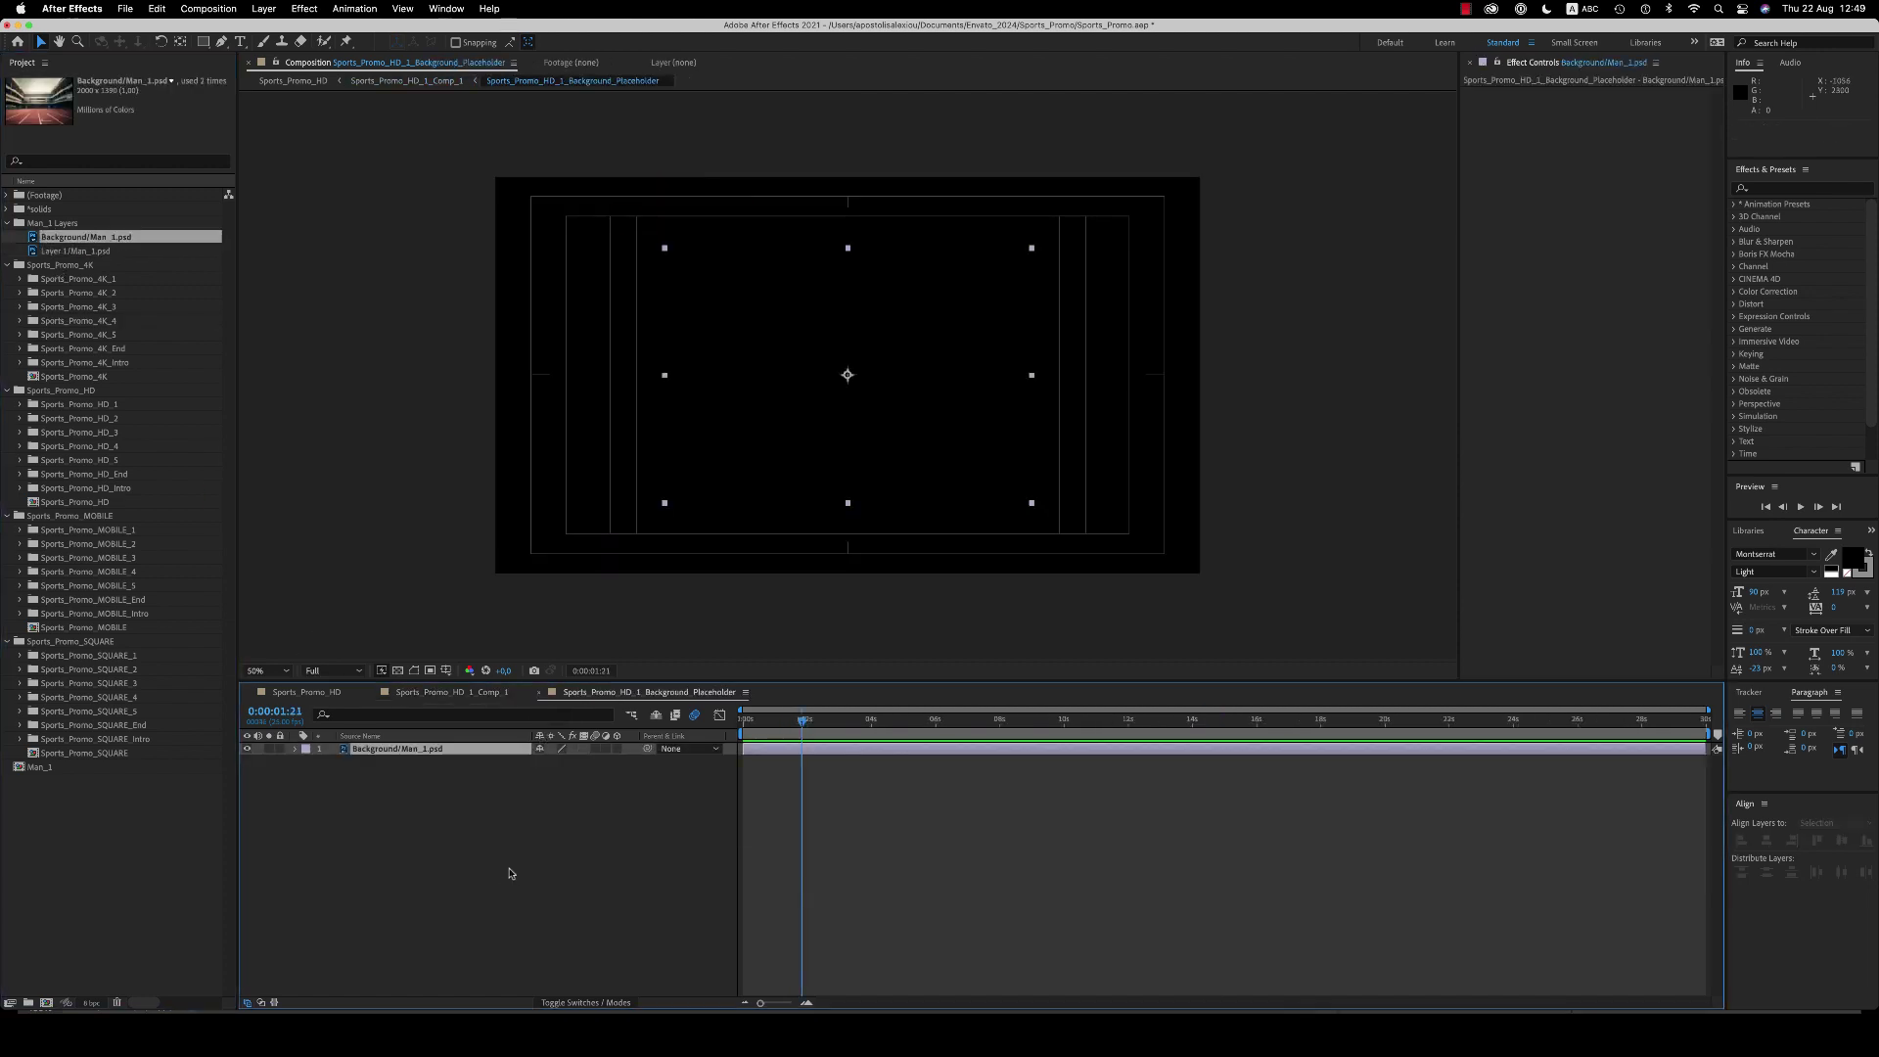
key(s)
drag(576, 764, 668, 764)
click(539, 692)
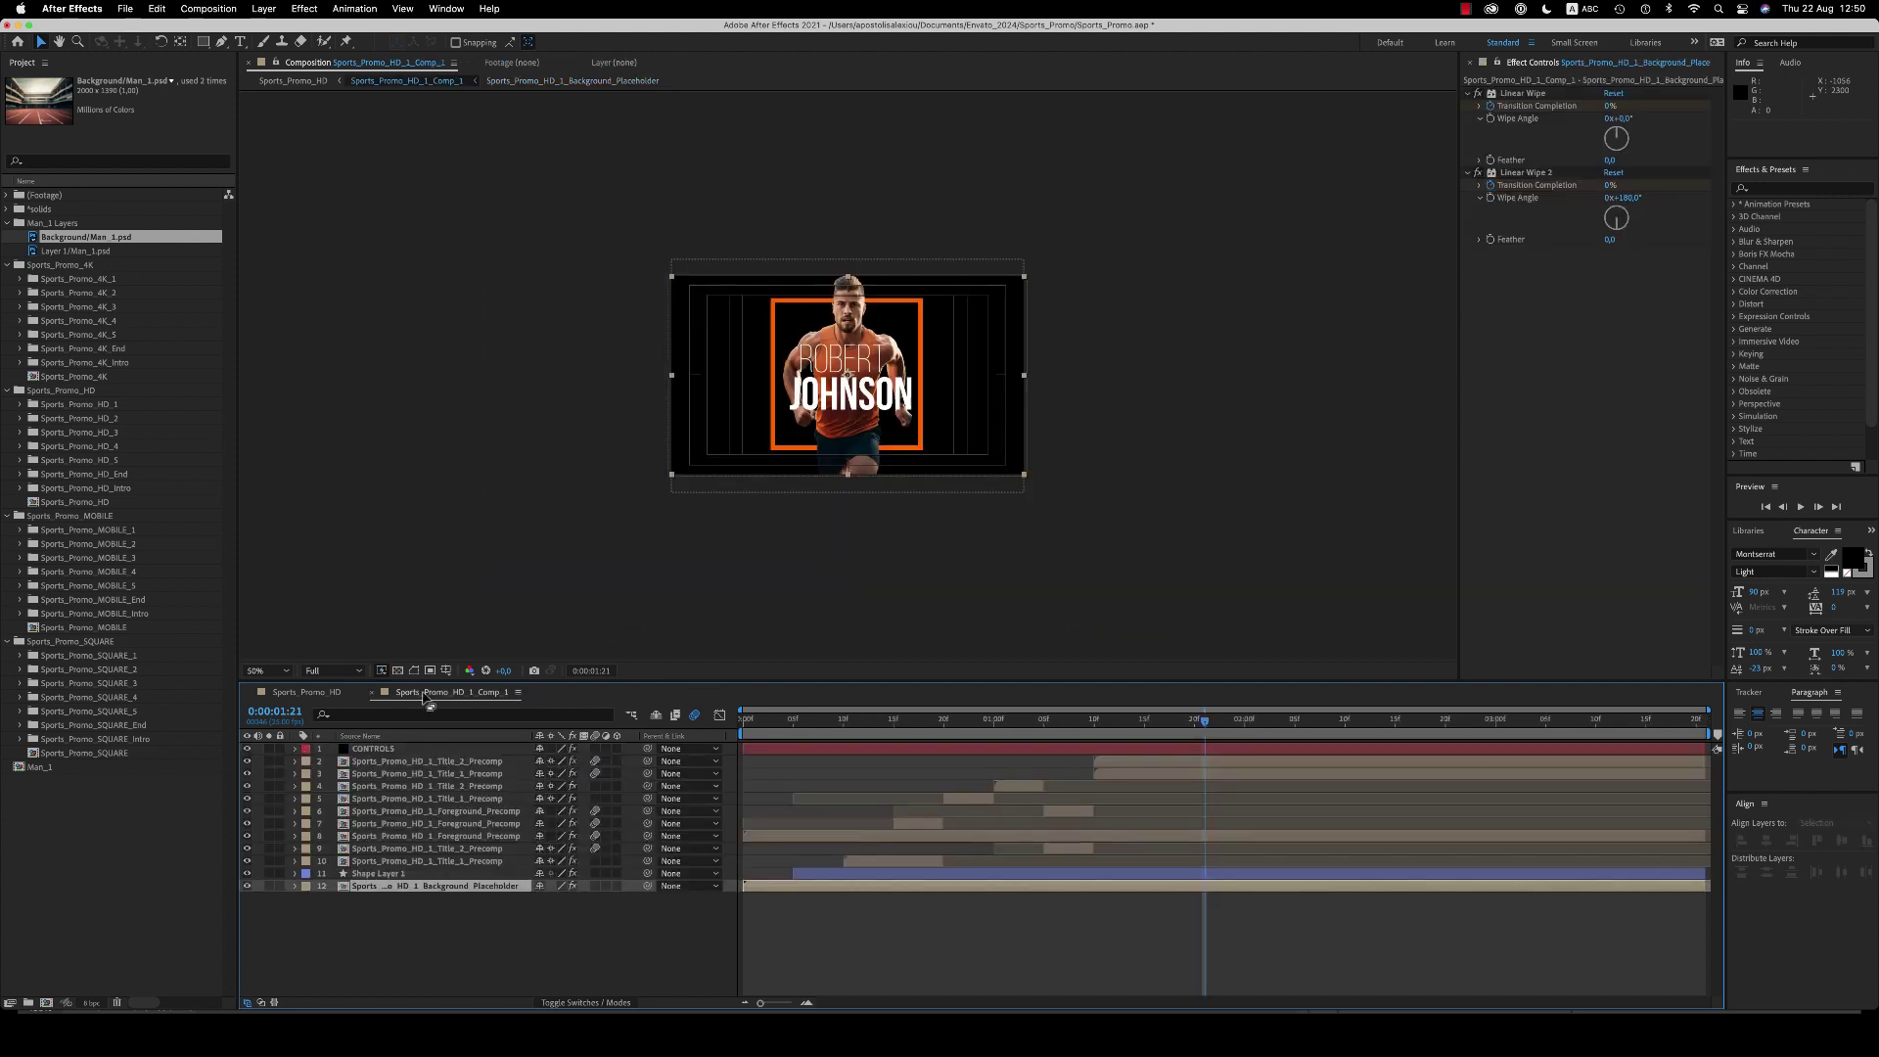
Preview Comp_1 from the start at 100% view and Quarter resolution
key(slash)
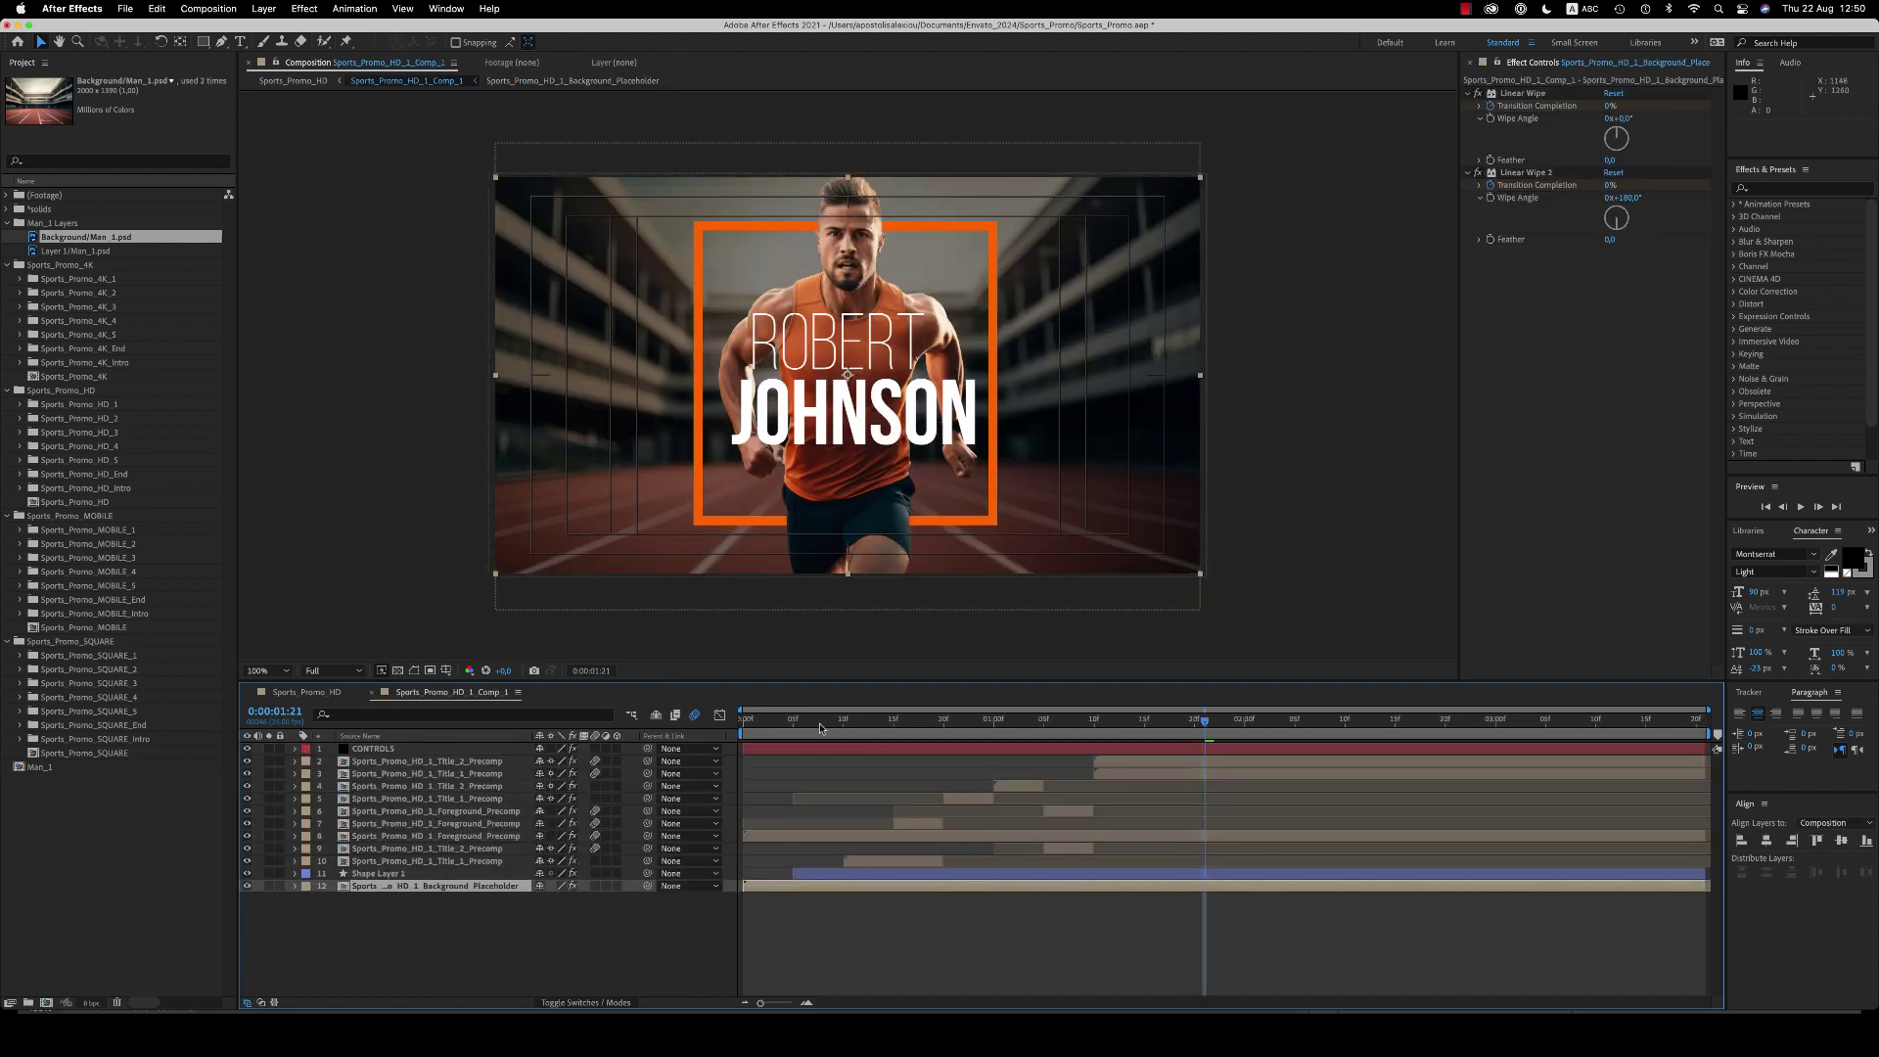
key(Home)
key(super+alt+shift+j)
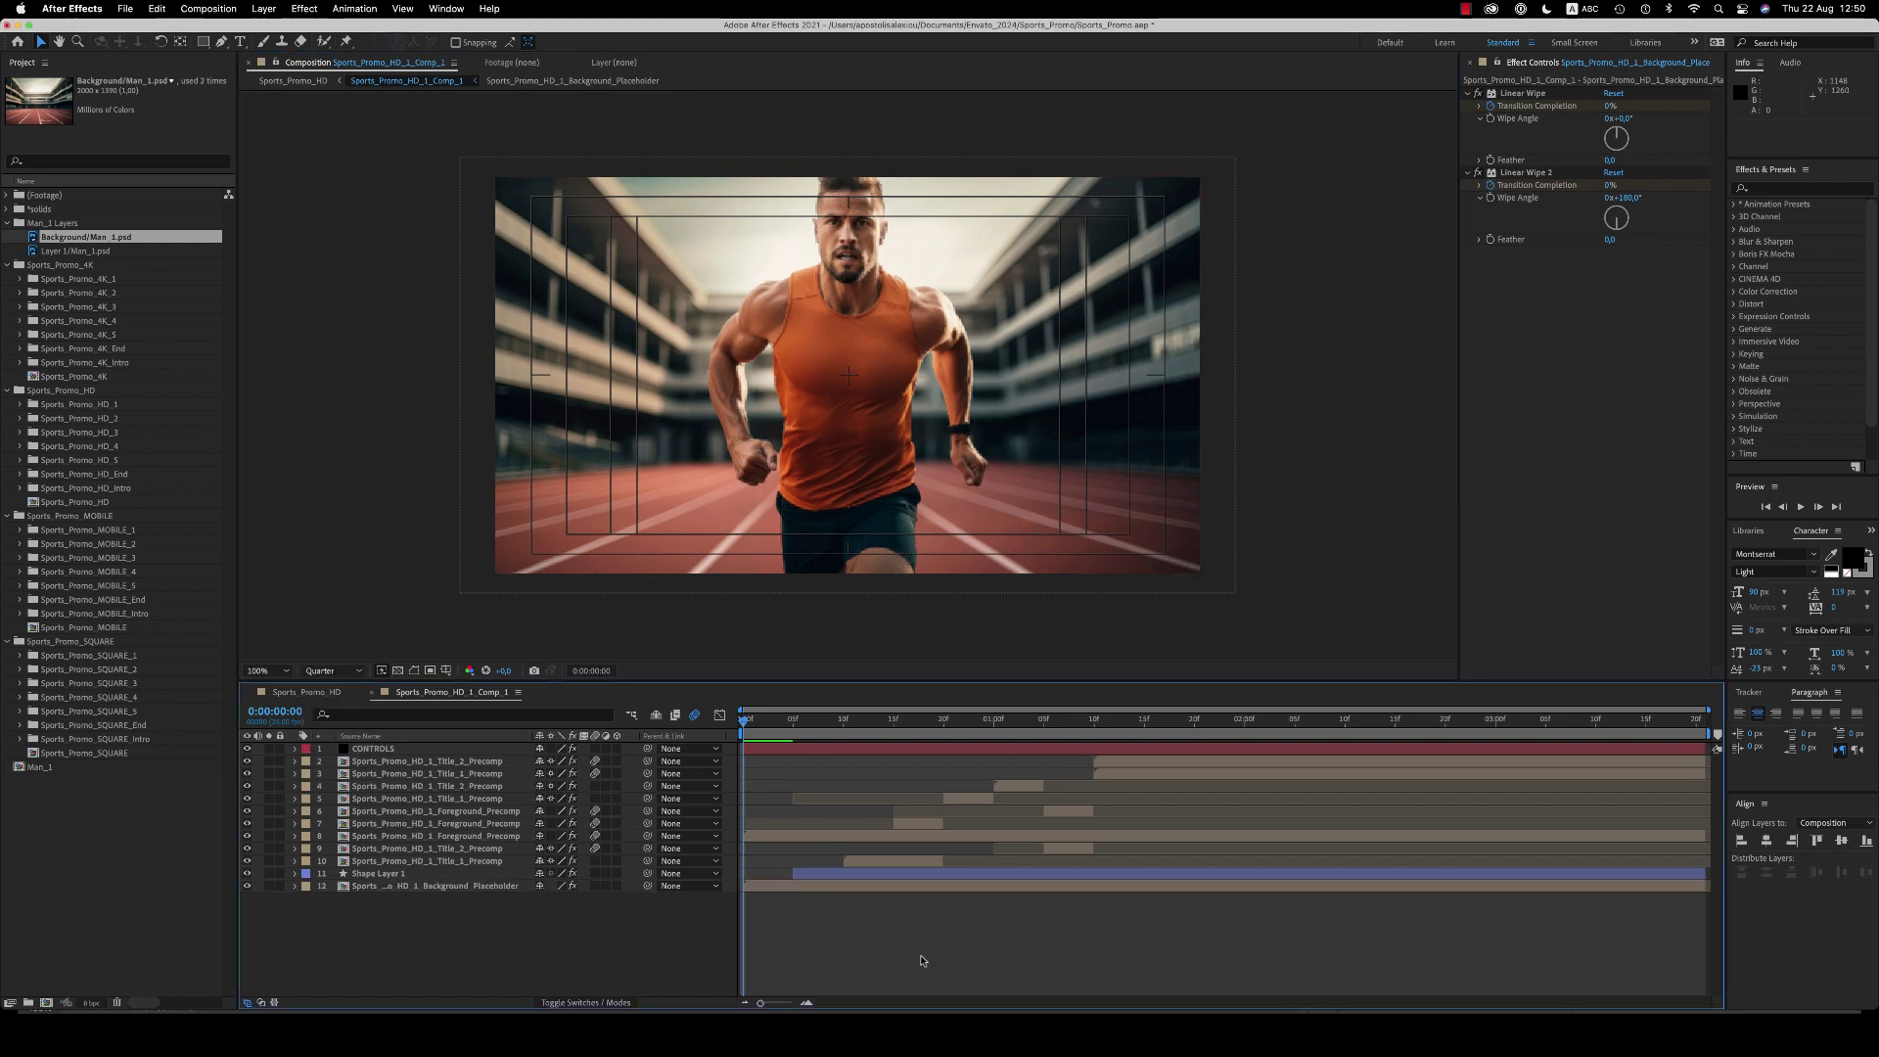
key(space)
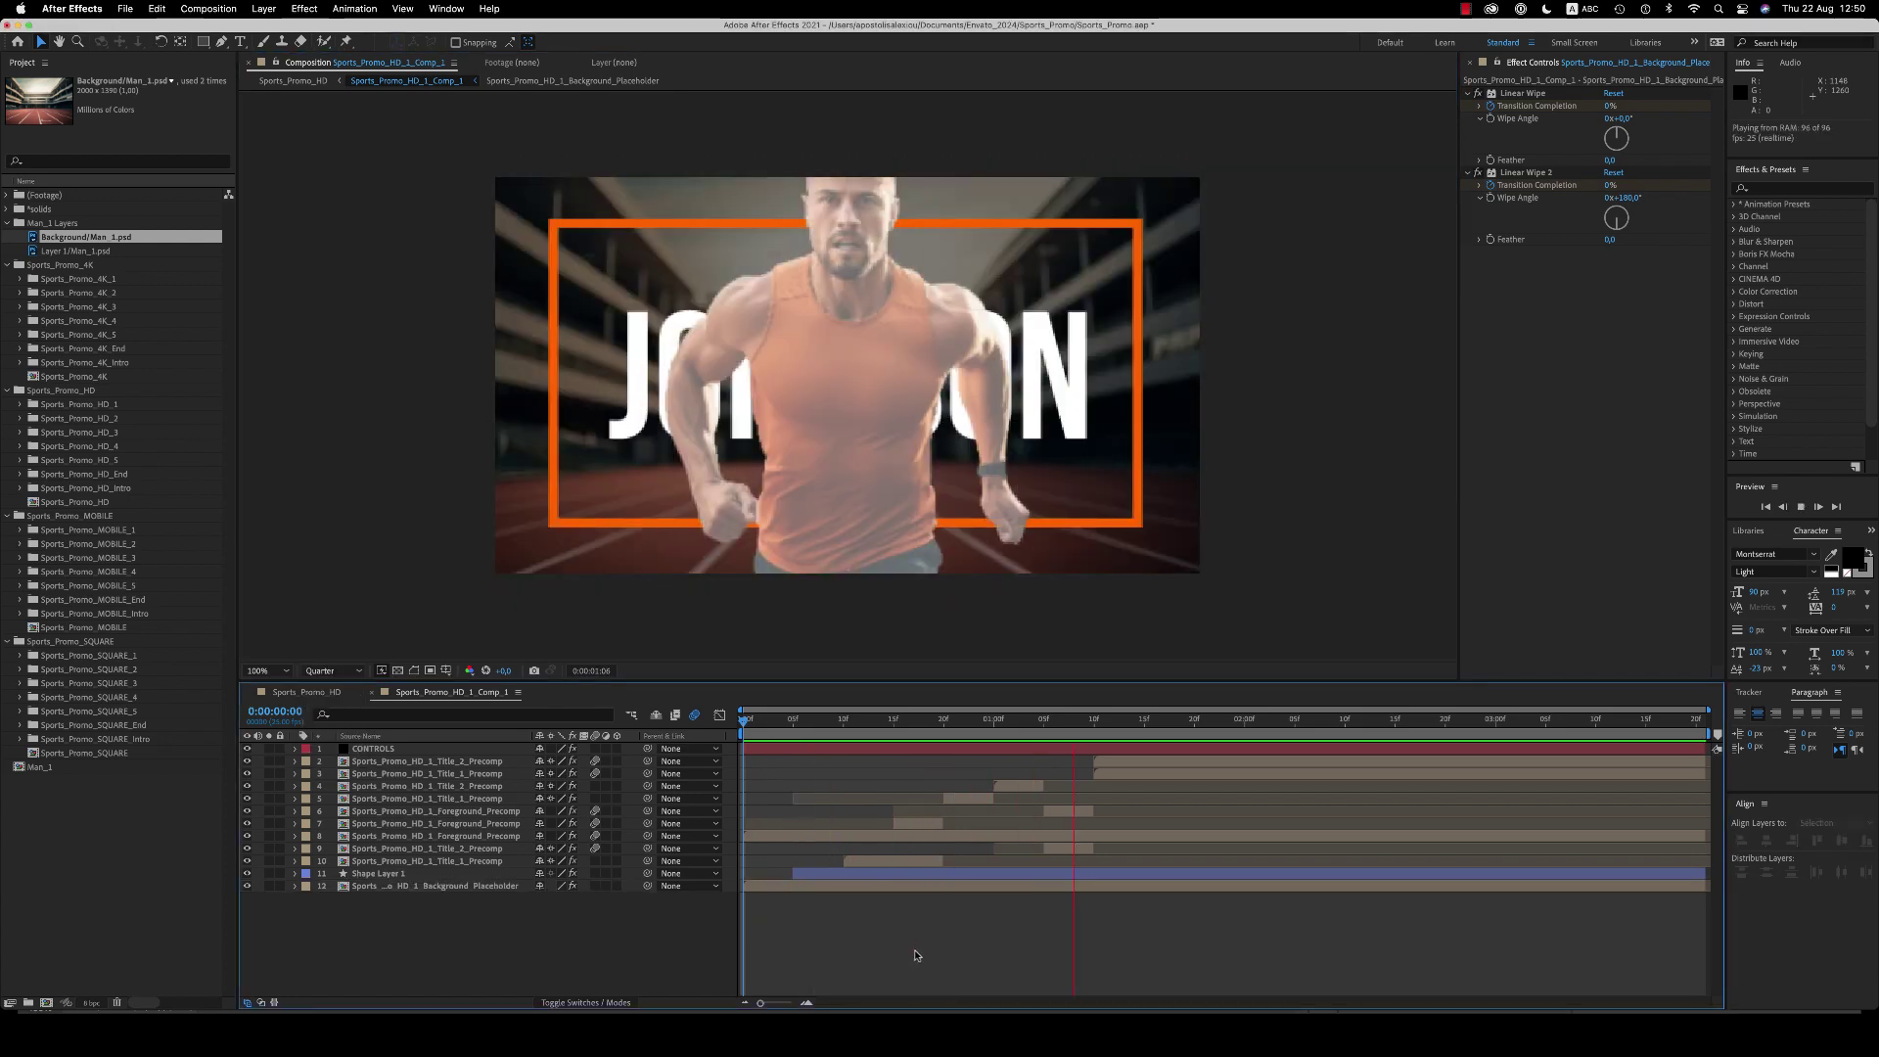
key(space)
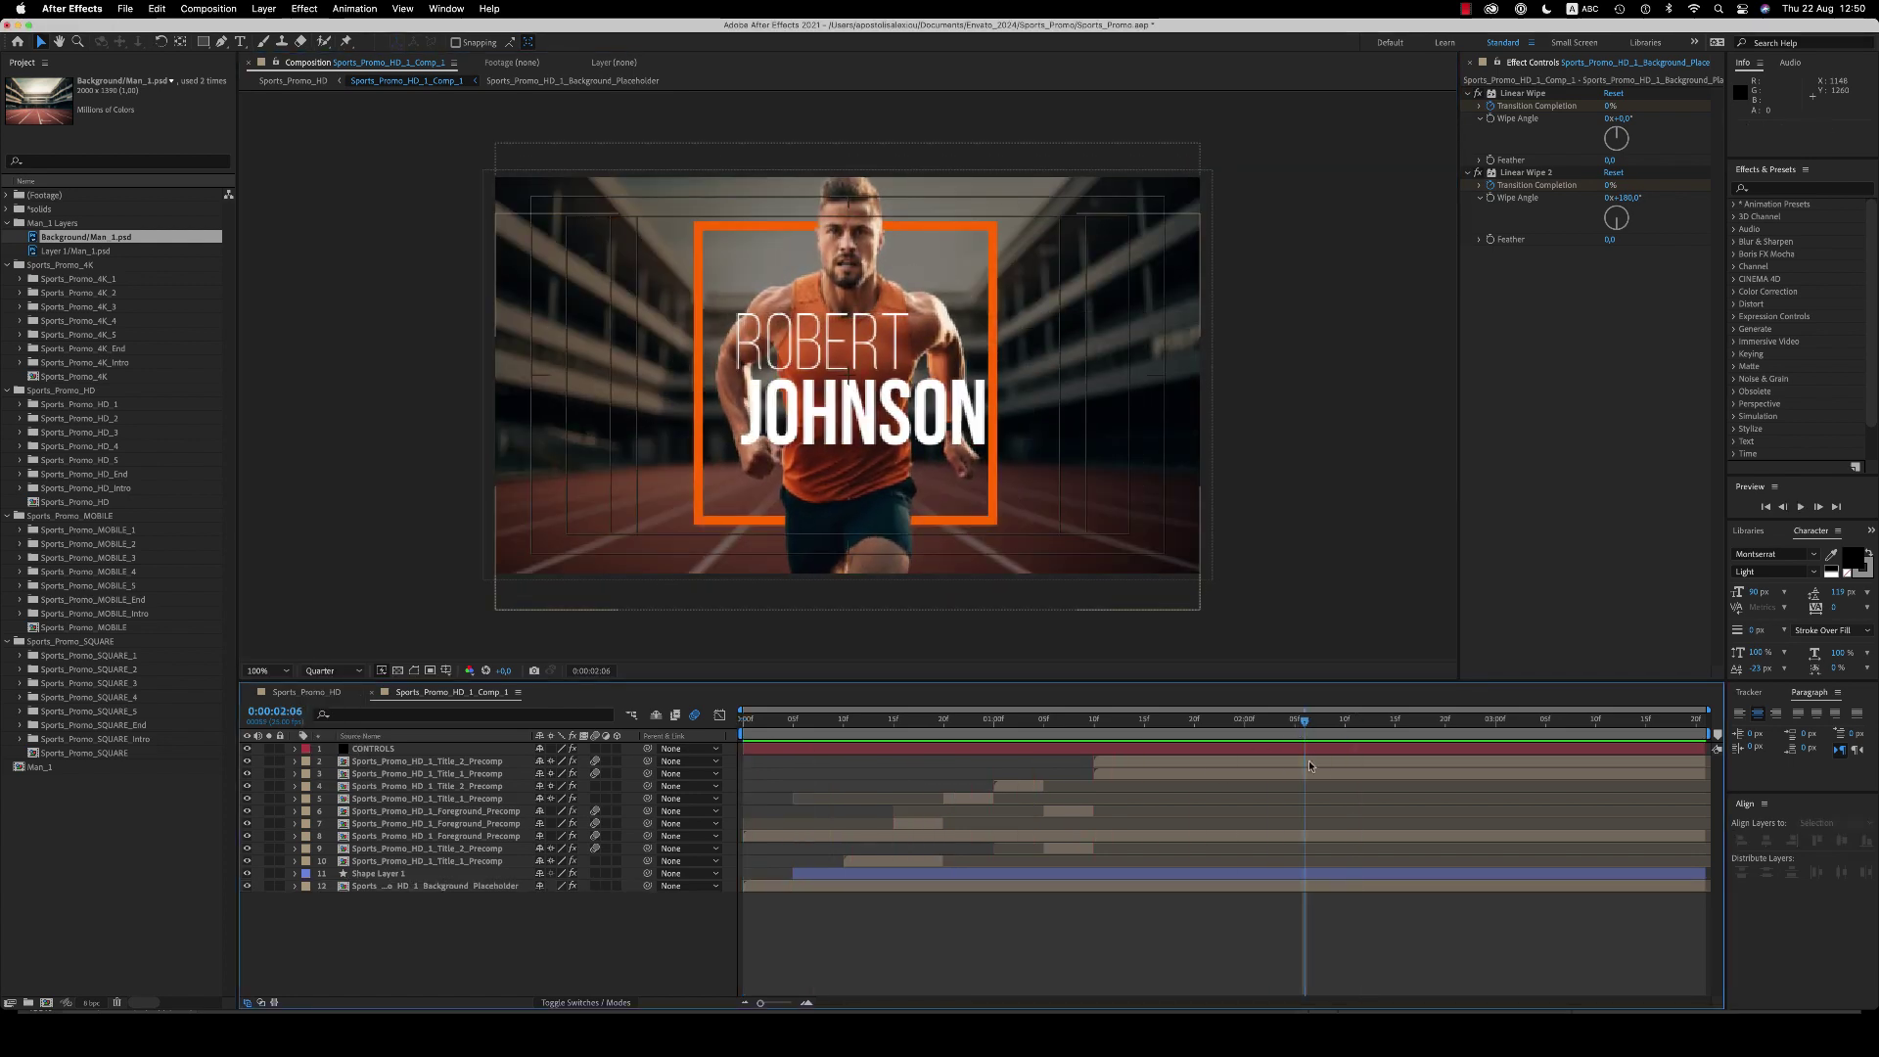
Inspect the name text layer inside Title_2_Precomp's Title_2 composition
double_click(1308, 761)
double_click(370, 749)
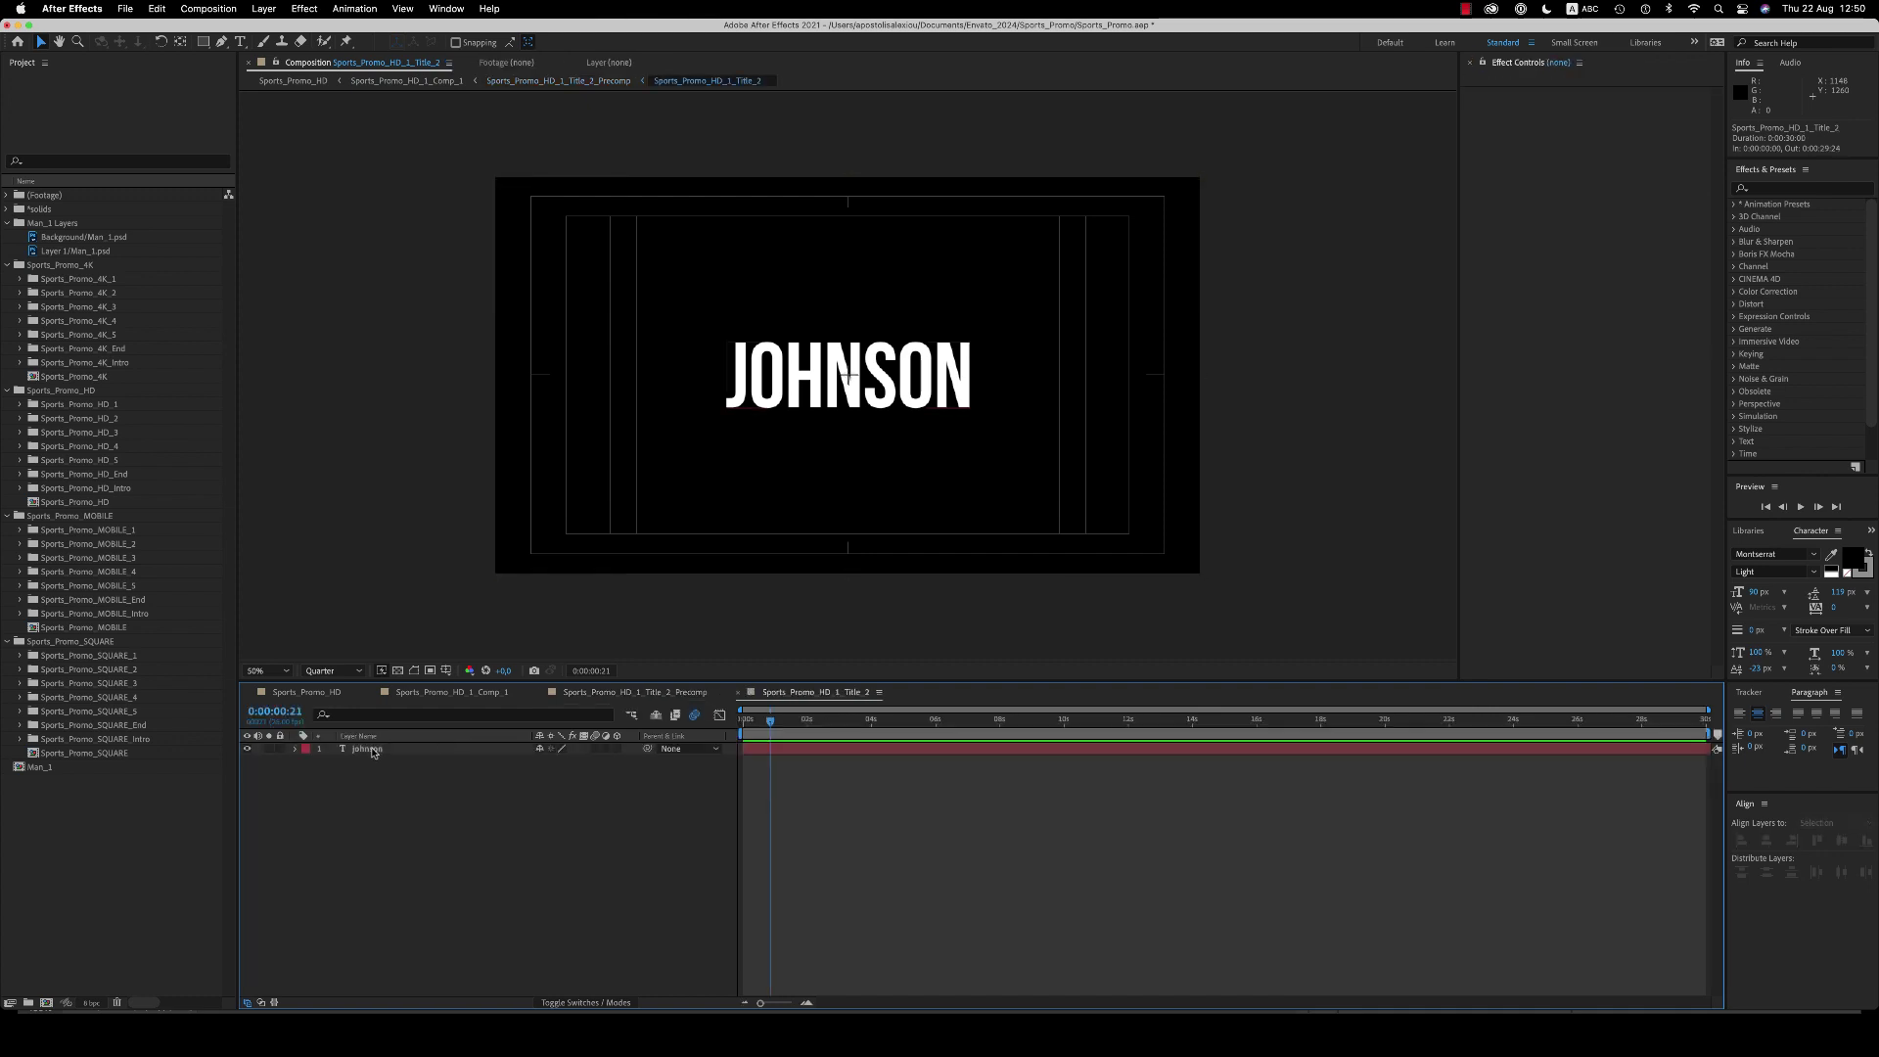
double_click(372, 750)
key(Escape)
Close the nested comps and move Sports_Promo_HD to the RUNNING 100M scene at 0:00:07:06
click(739, 692)
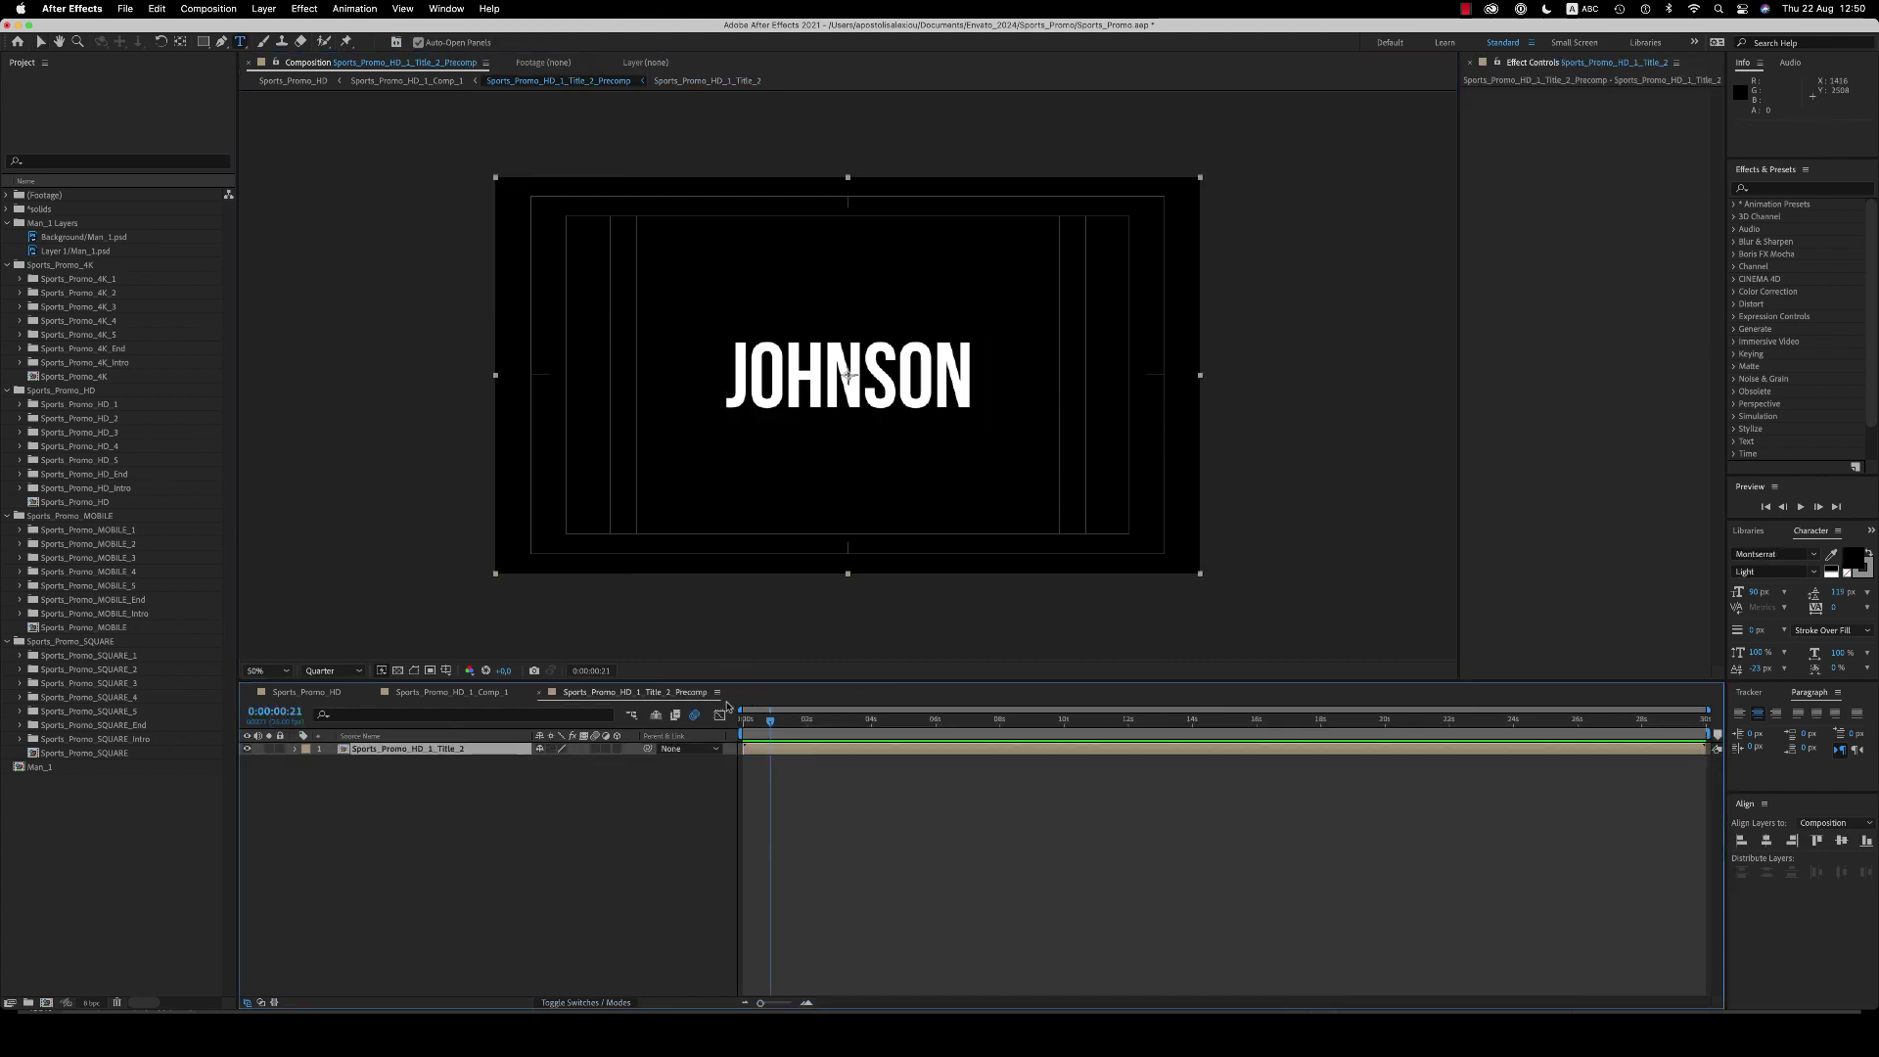
click(537, 692)
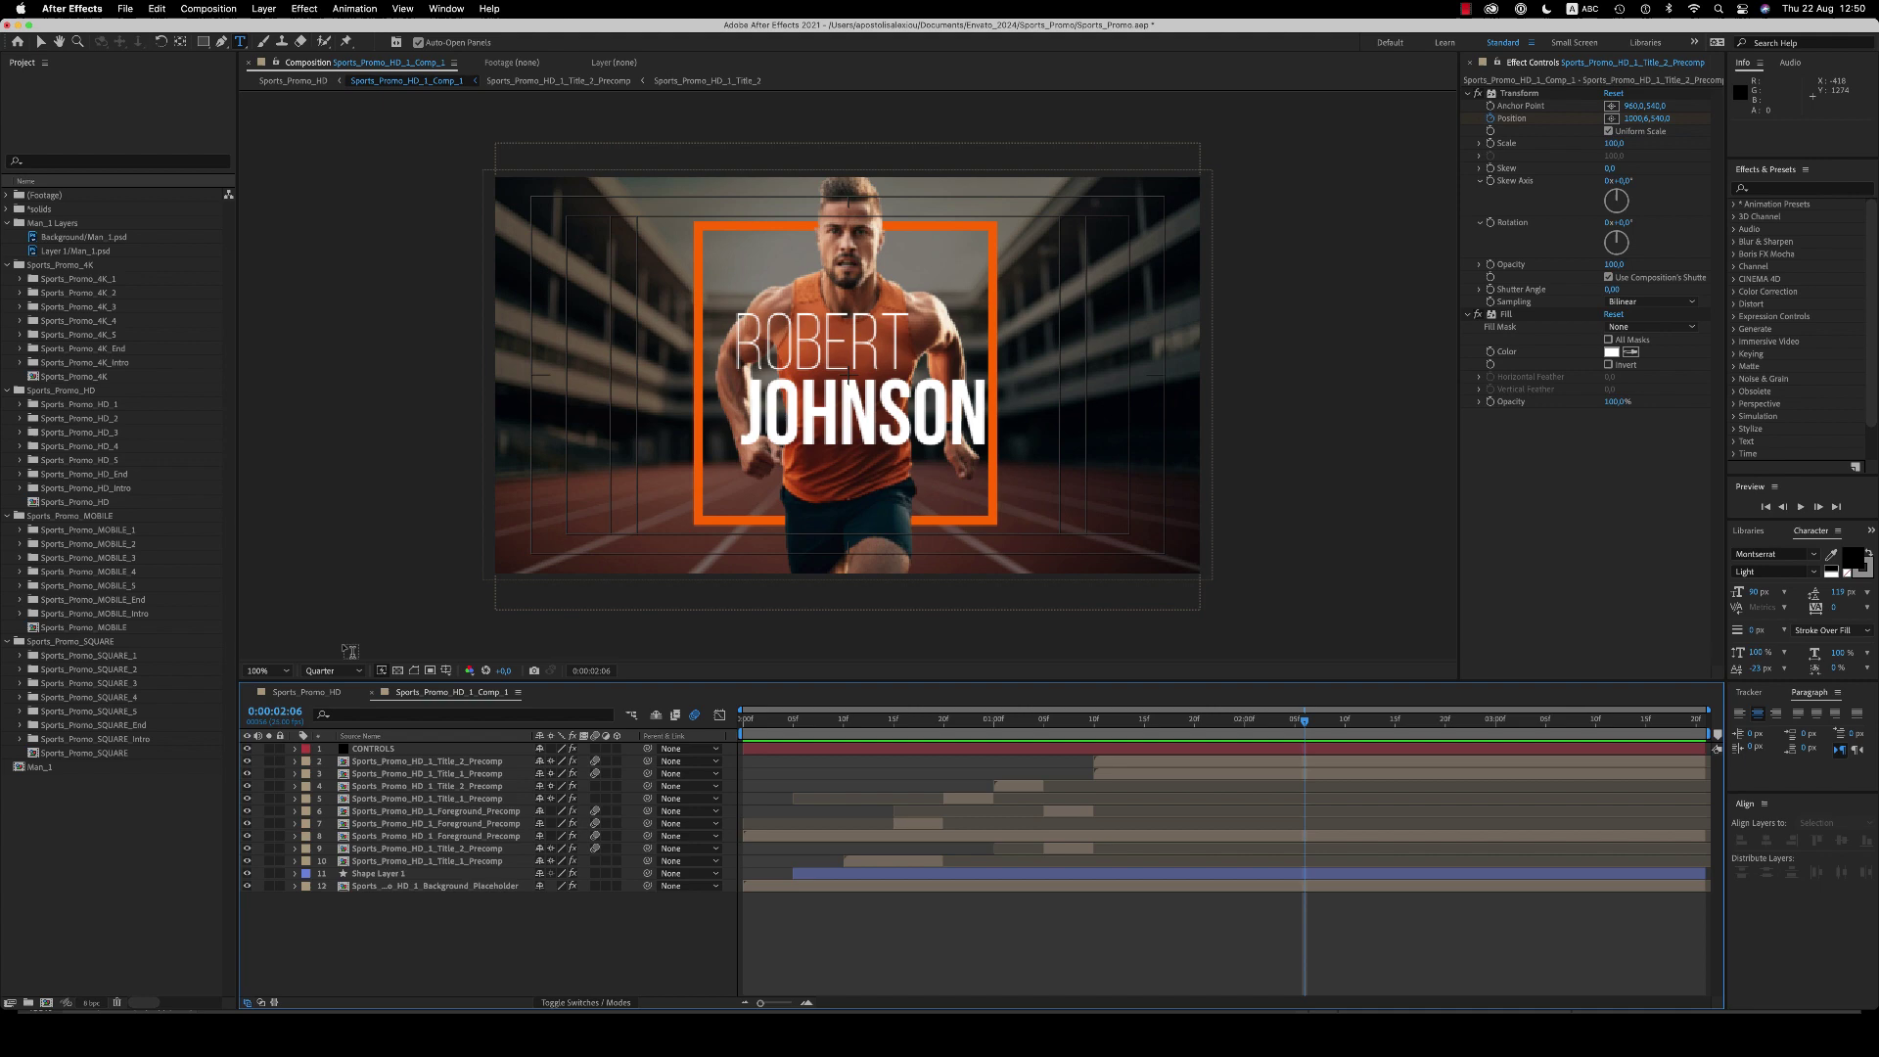
click(373, 692)
drag(840, 724, 900, 728)
double_click(899, 923)
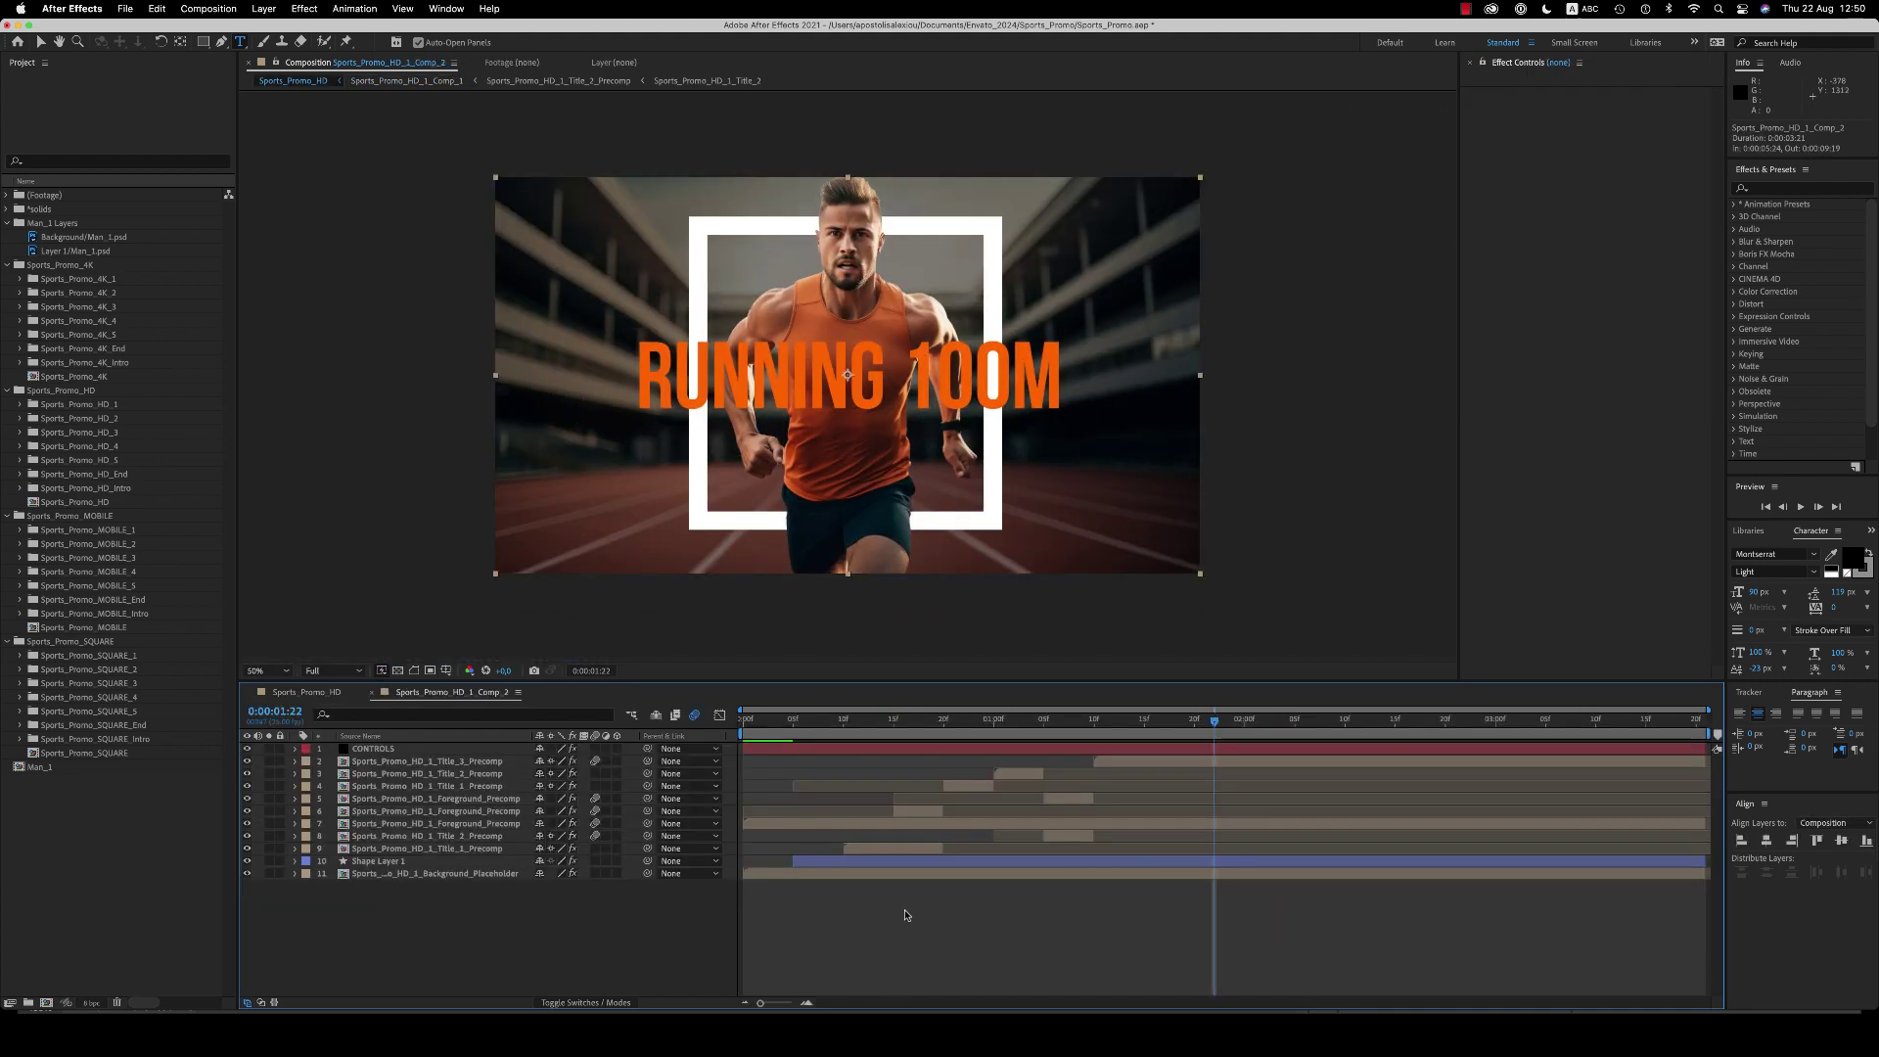
drag(1232, 734, 1244, 732)
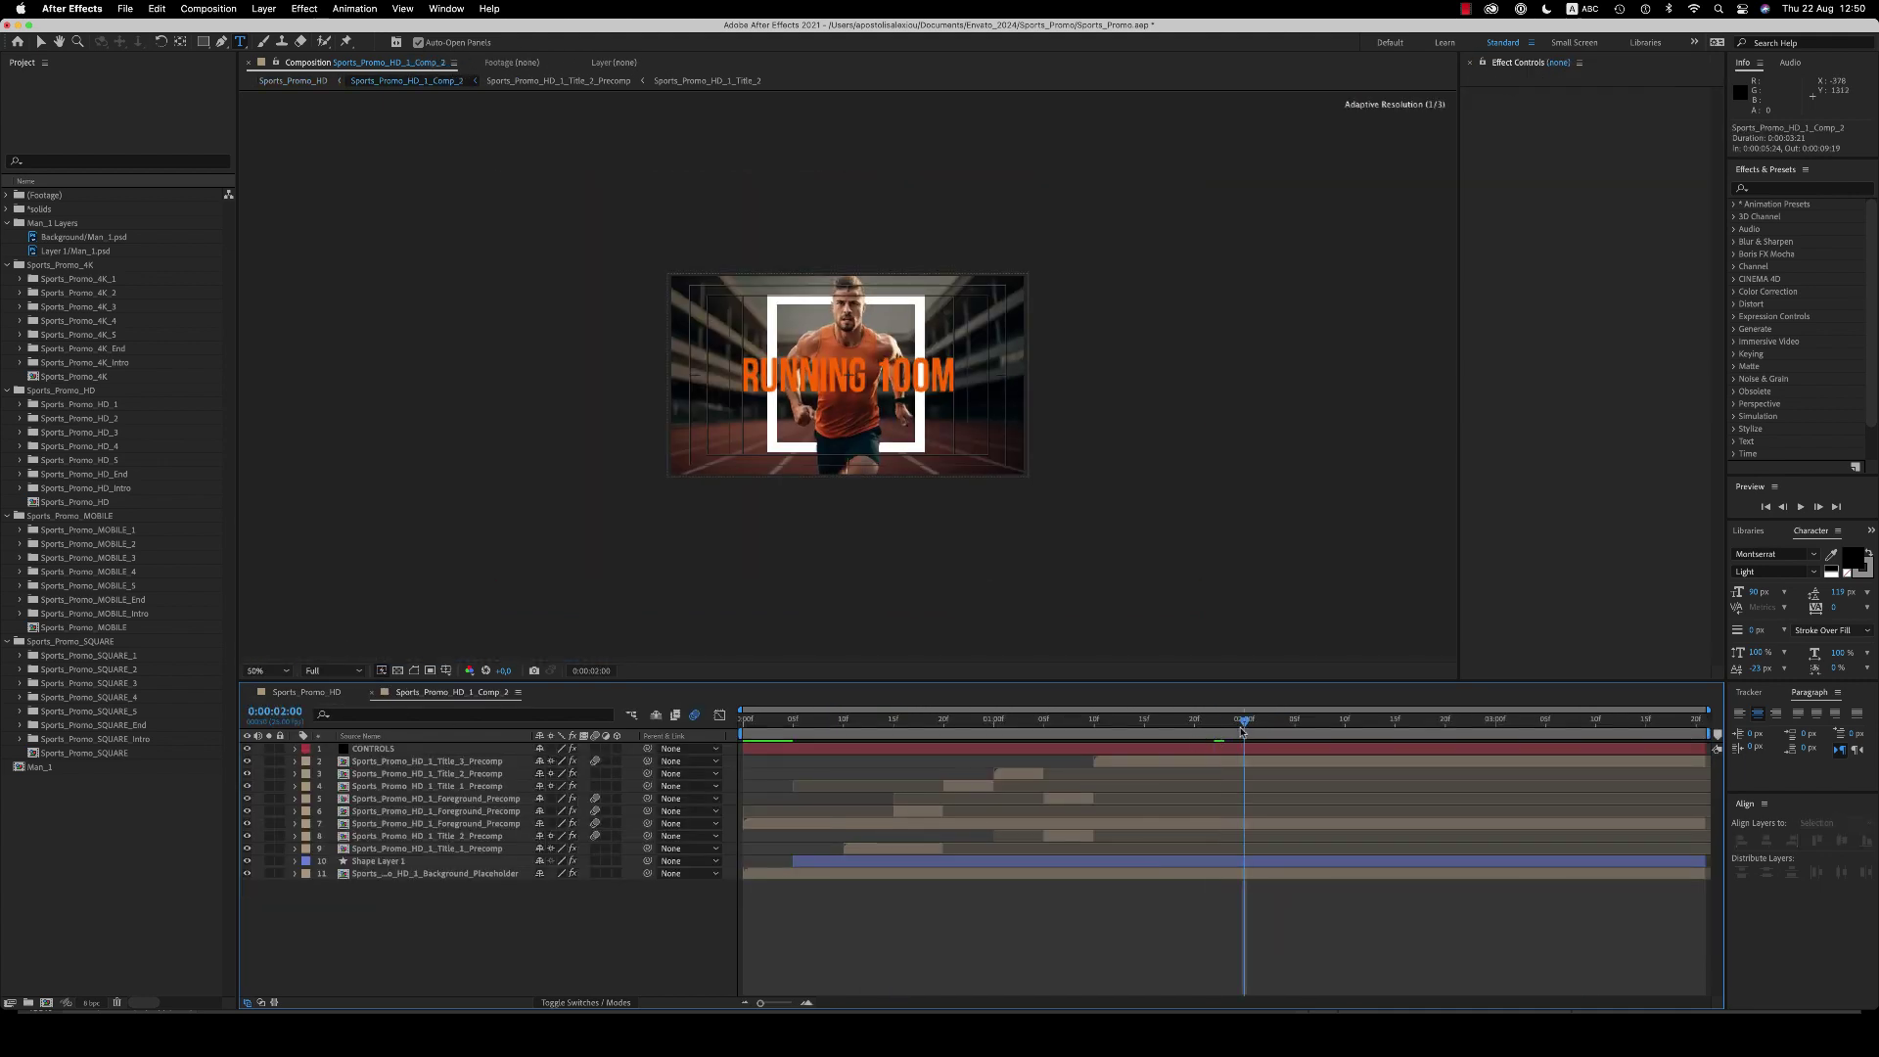
click(1201, 759)
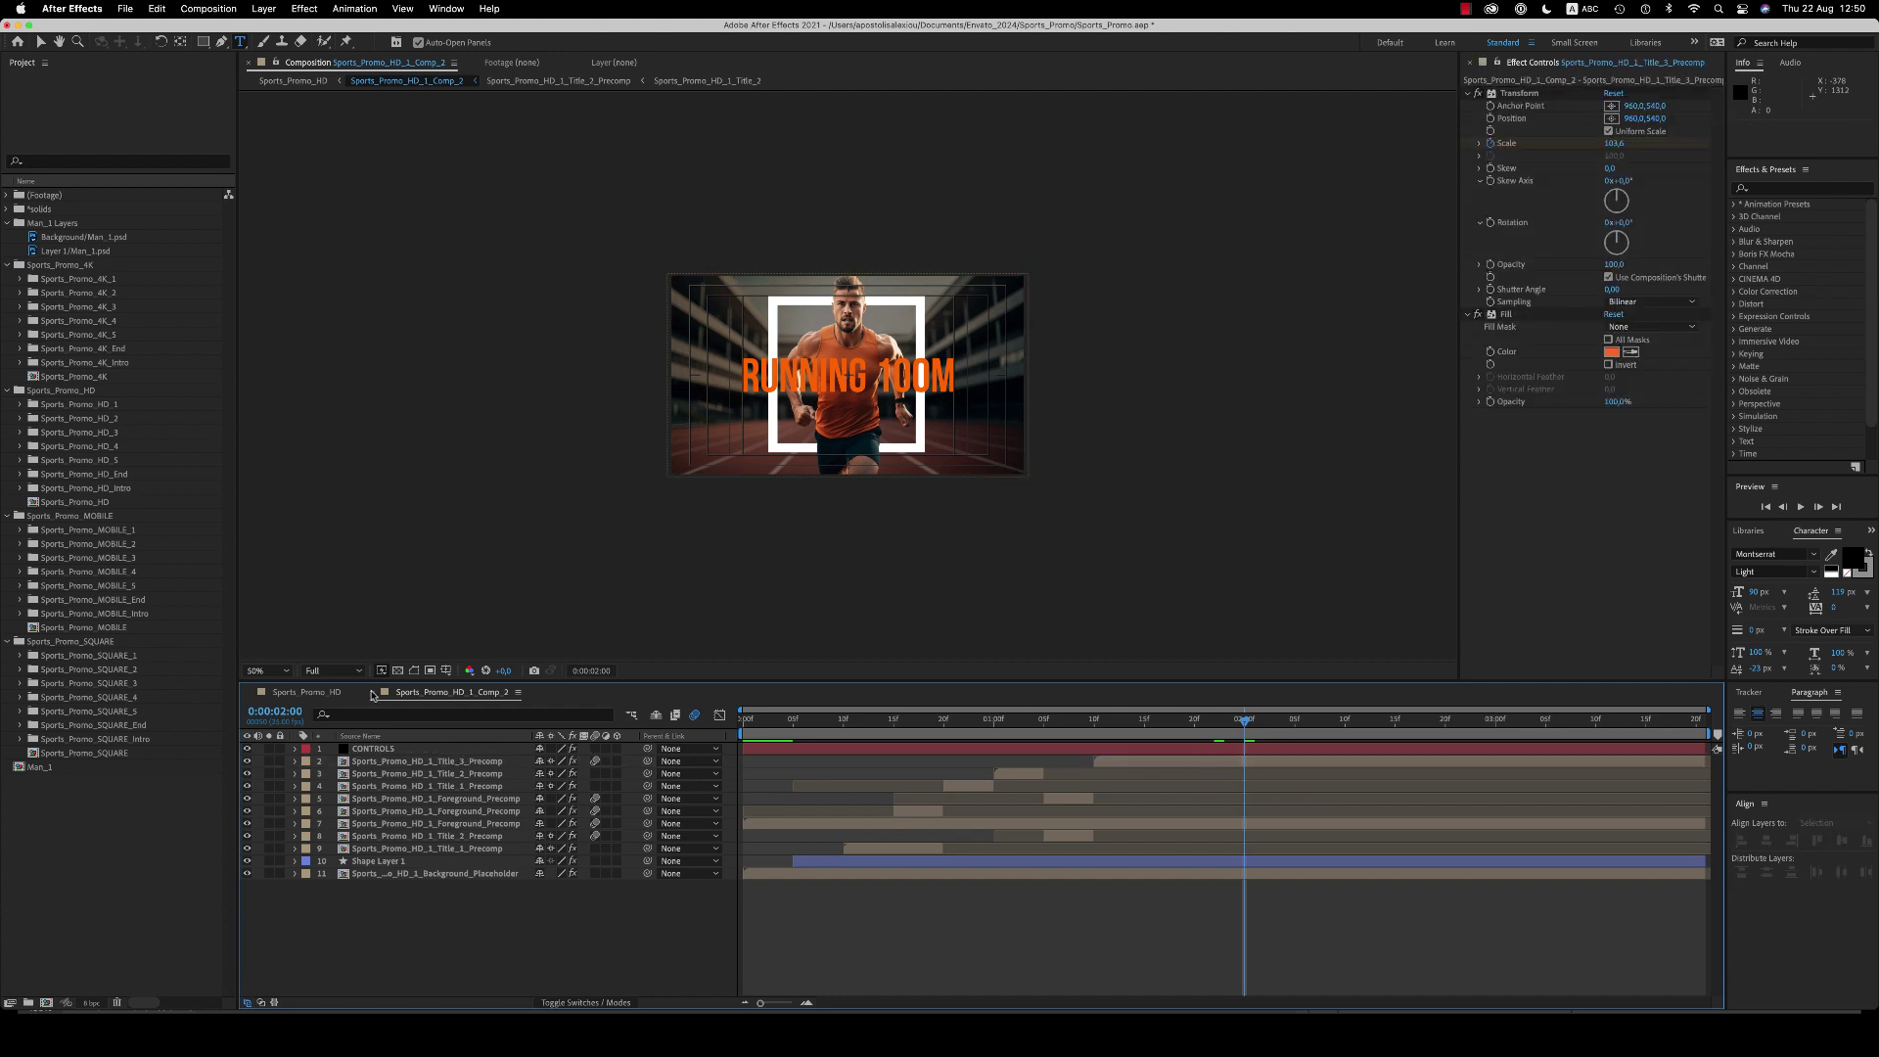
click(306, 692)
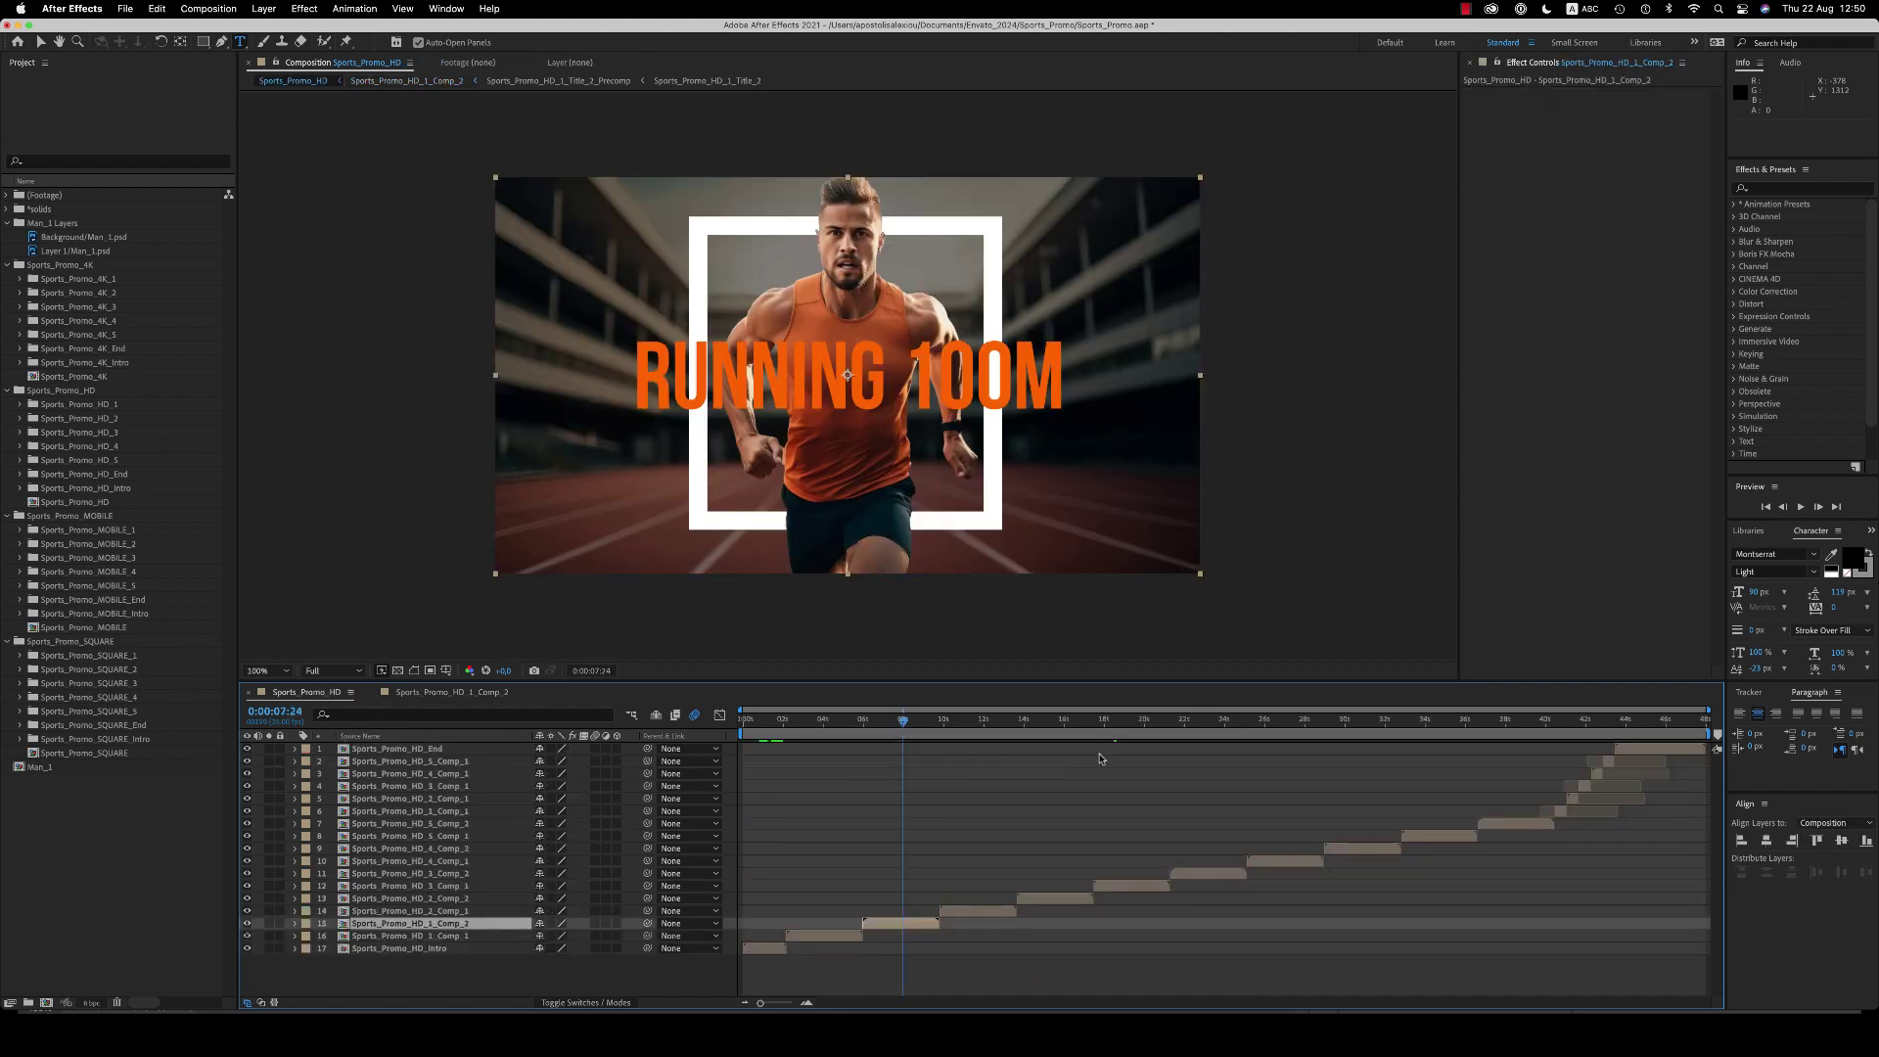
double_click(851, 936)
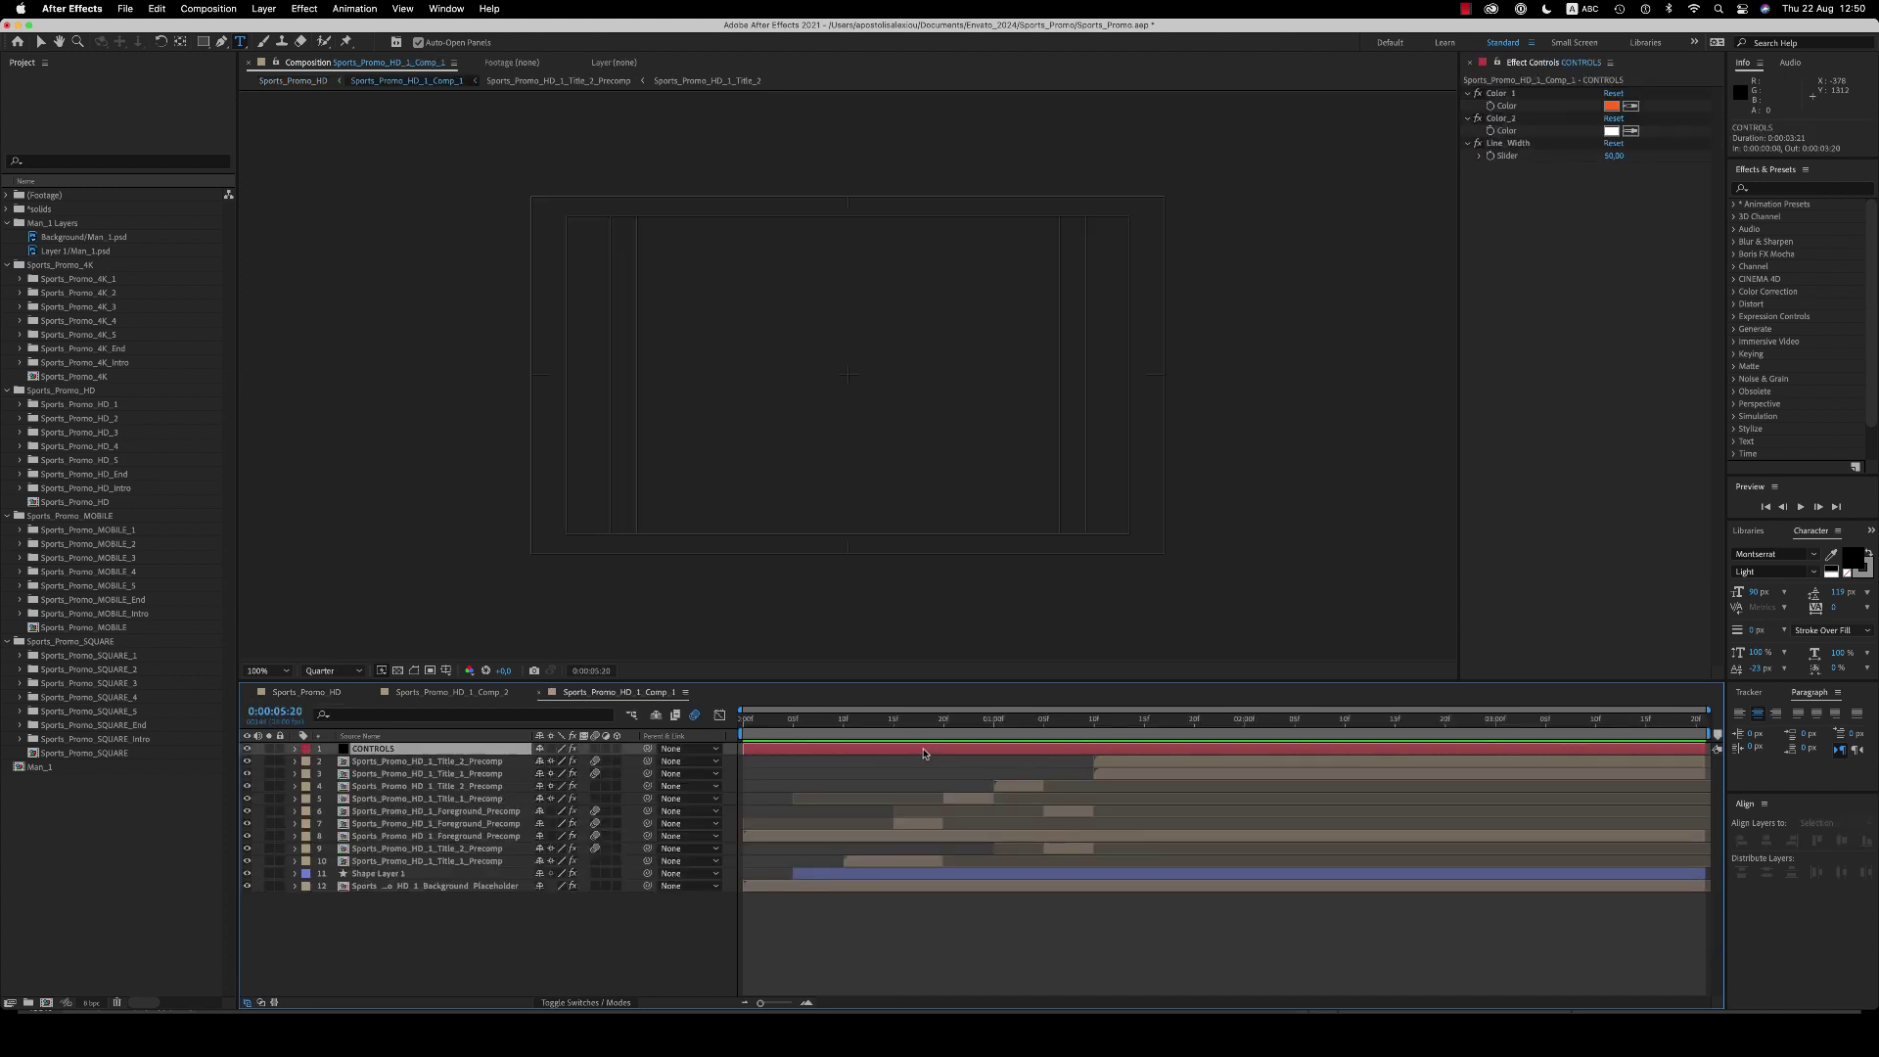
click(1334, 721)
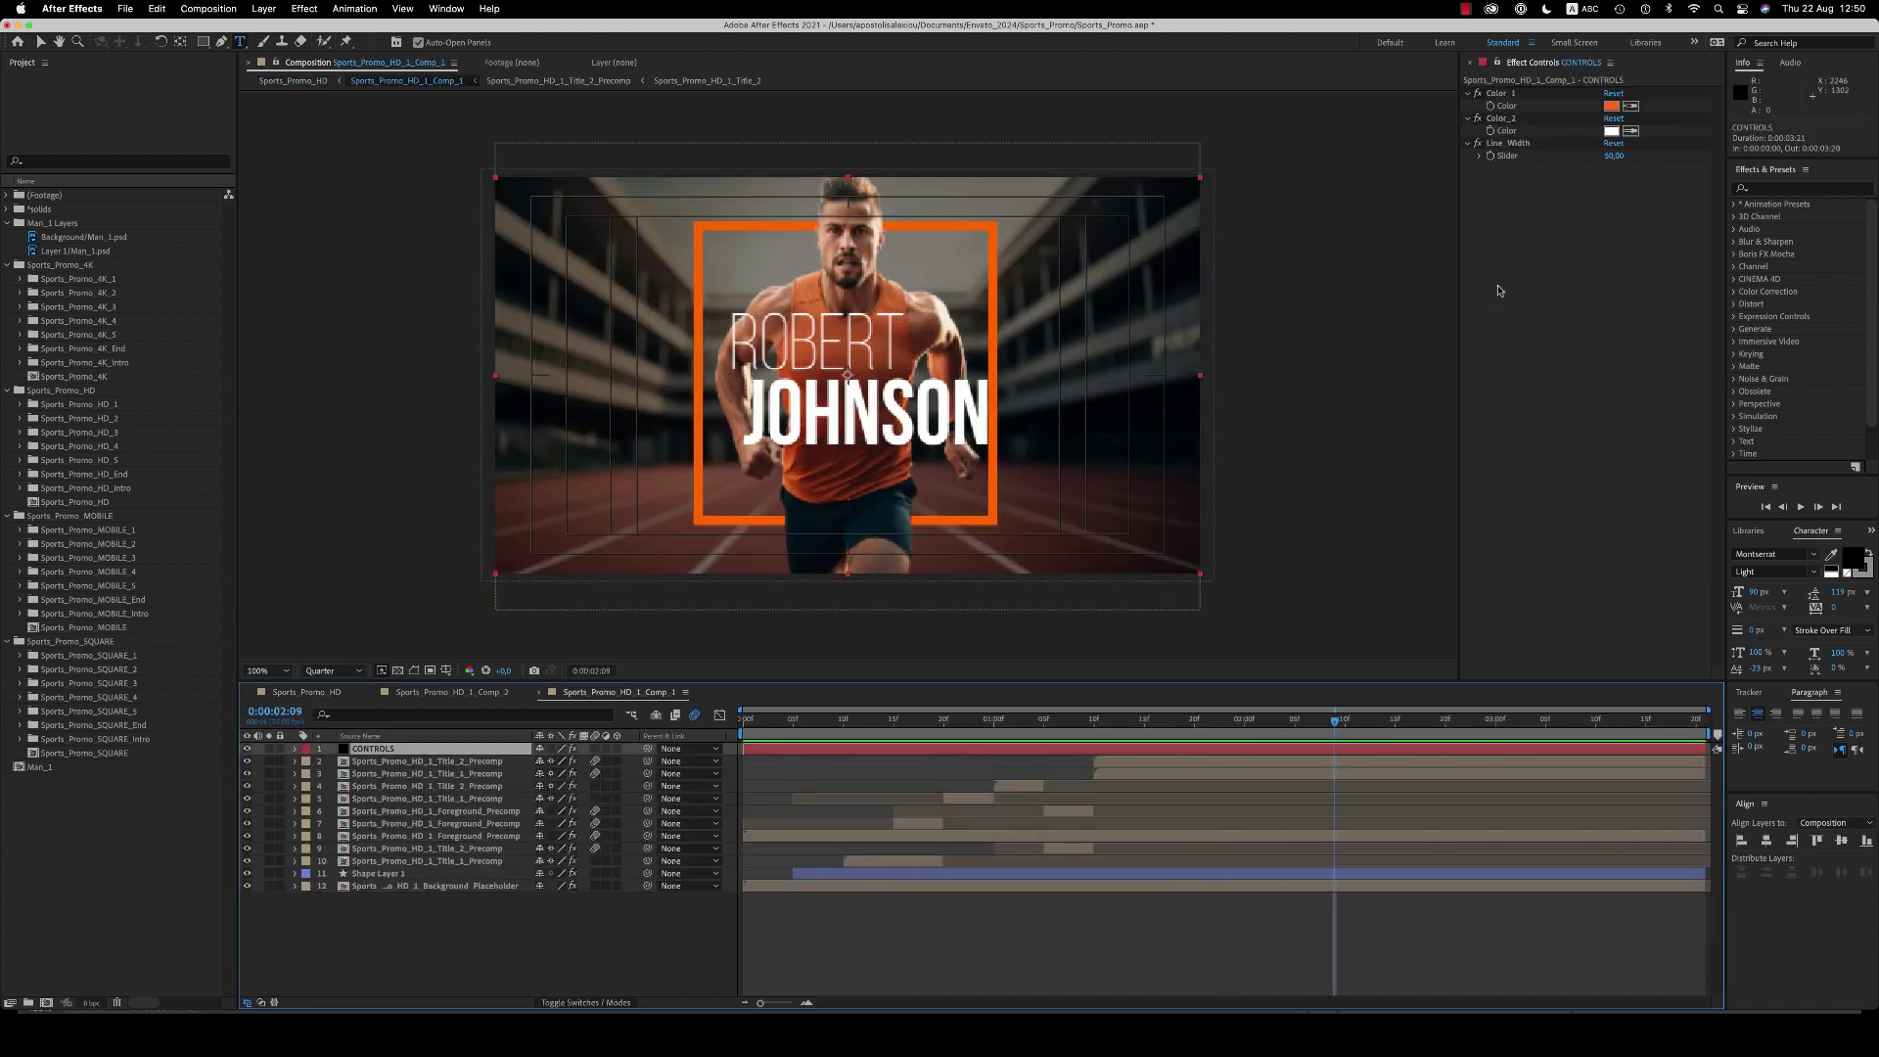
click(1611, 105)
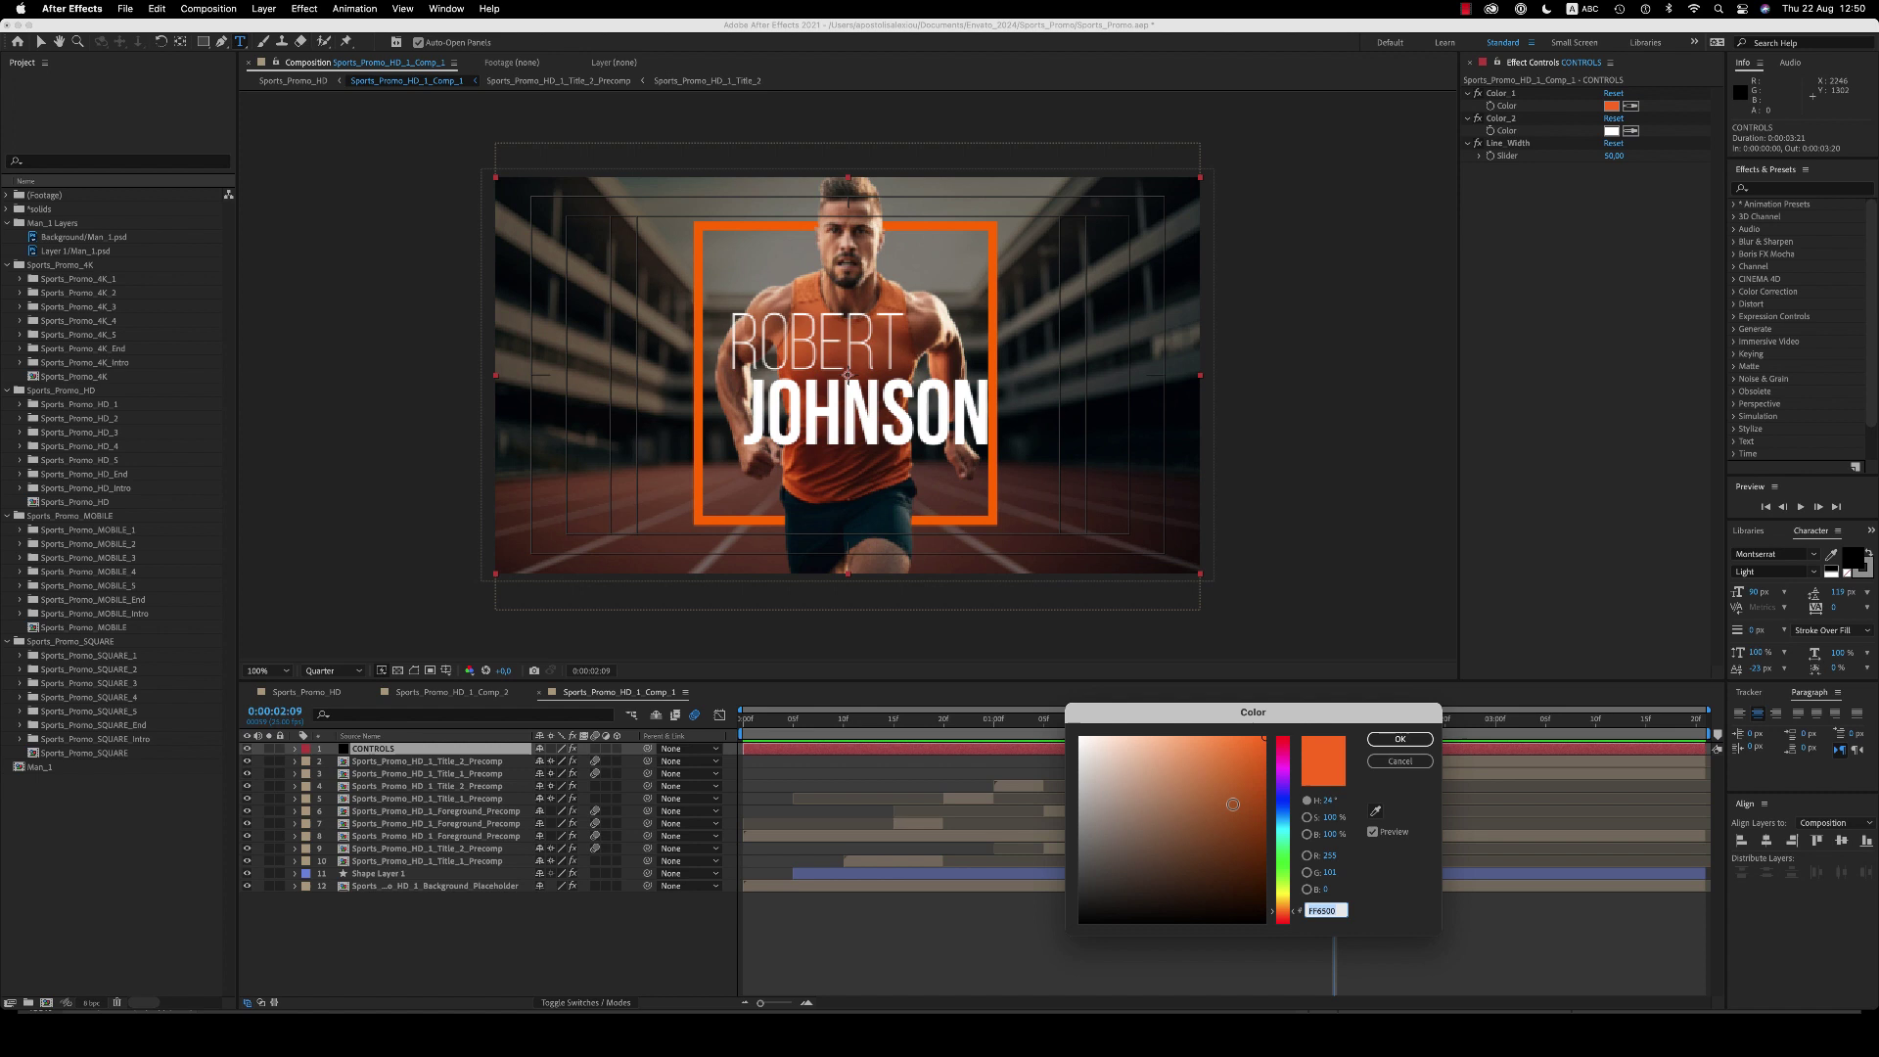
click(1285, 737)
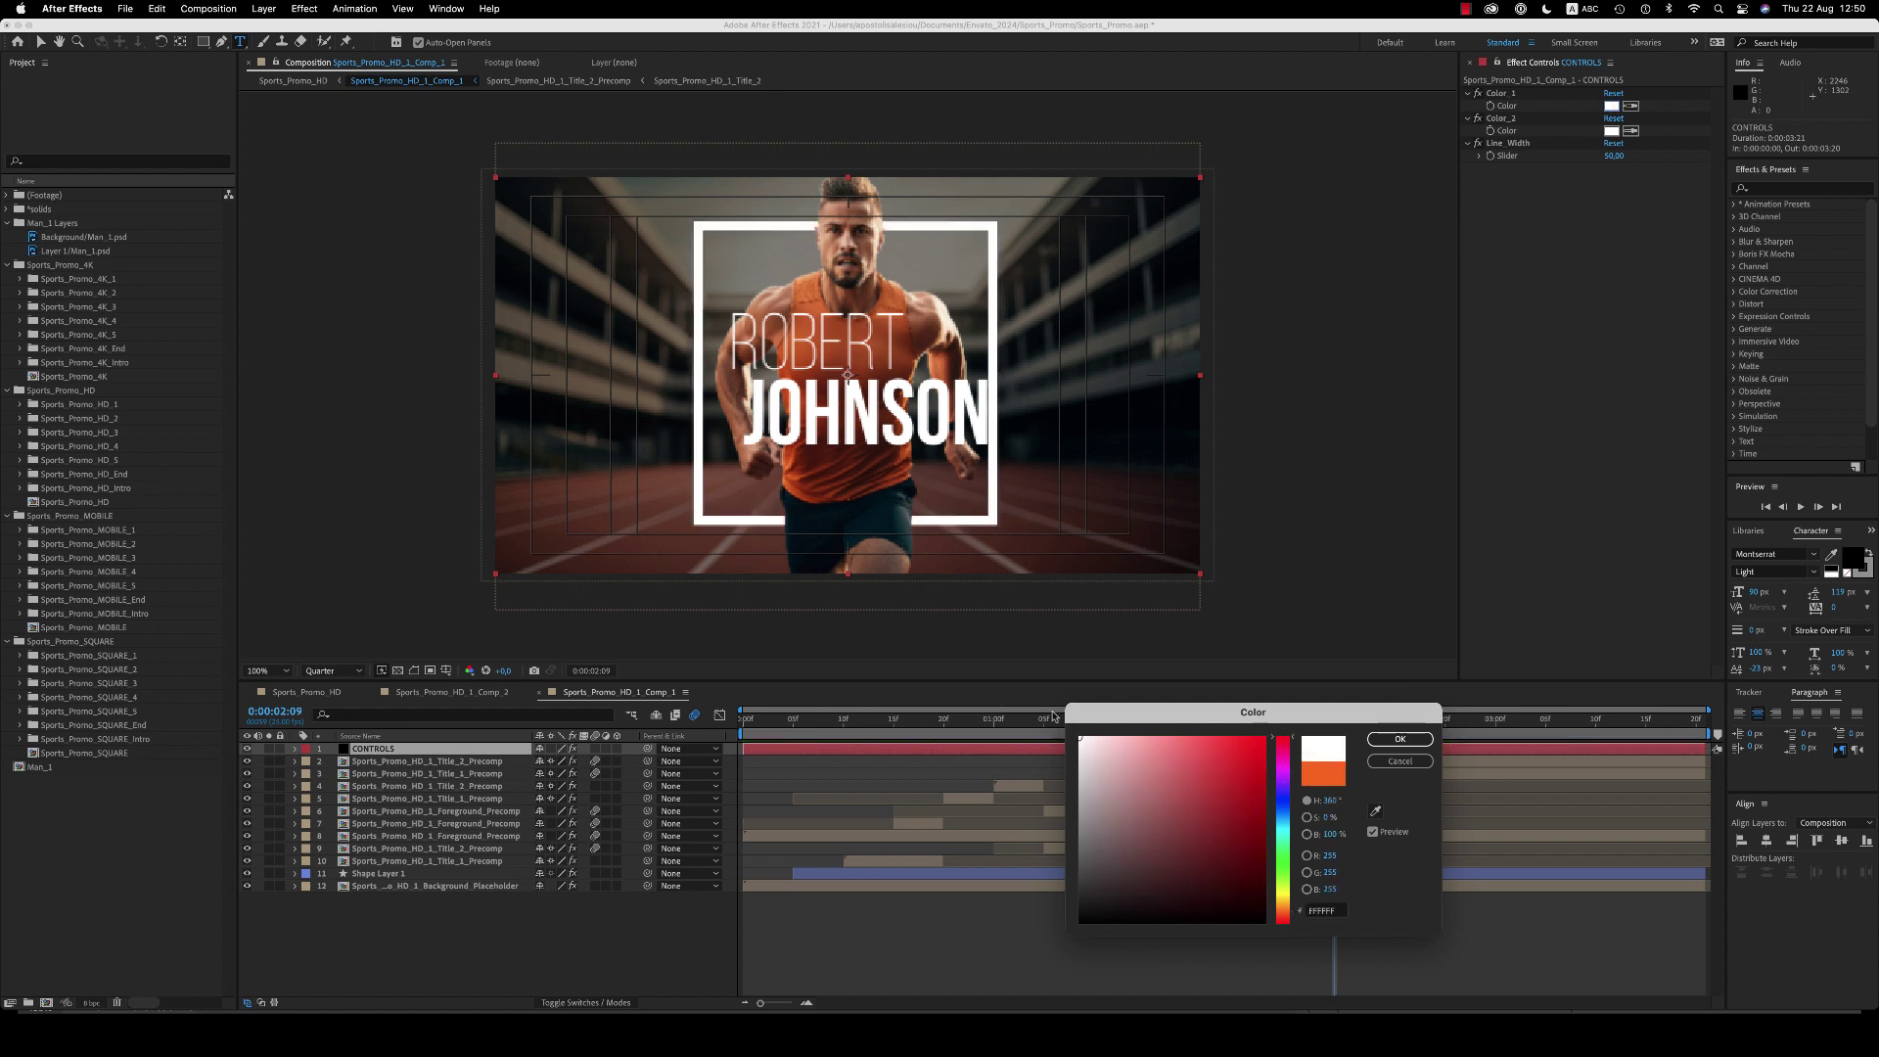
click(1399, 761)
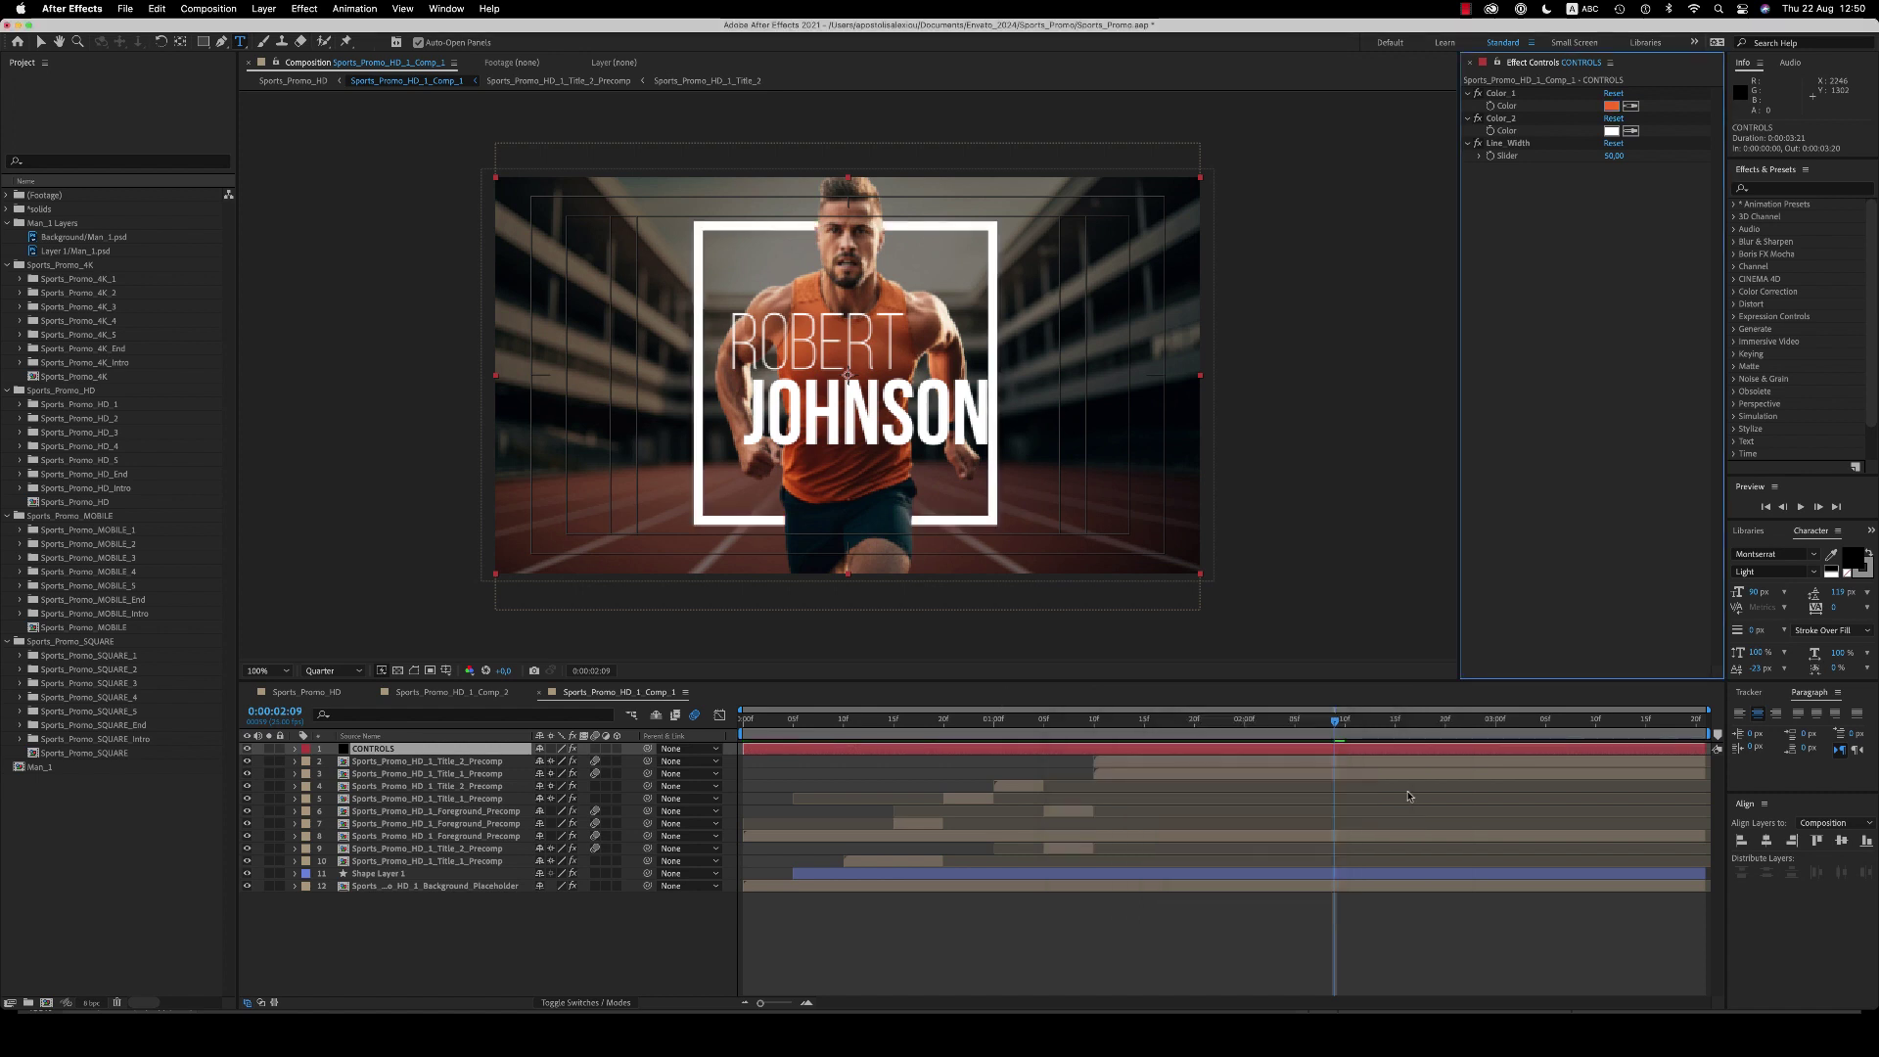
click(1504, 118)
mouse_move(1613, 155)
mouse_down()
mouse_move(1748, 170)
mouse_move(1603, 184)
mouse_up()
click(965, 928)
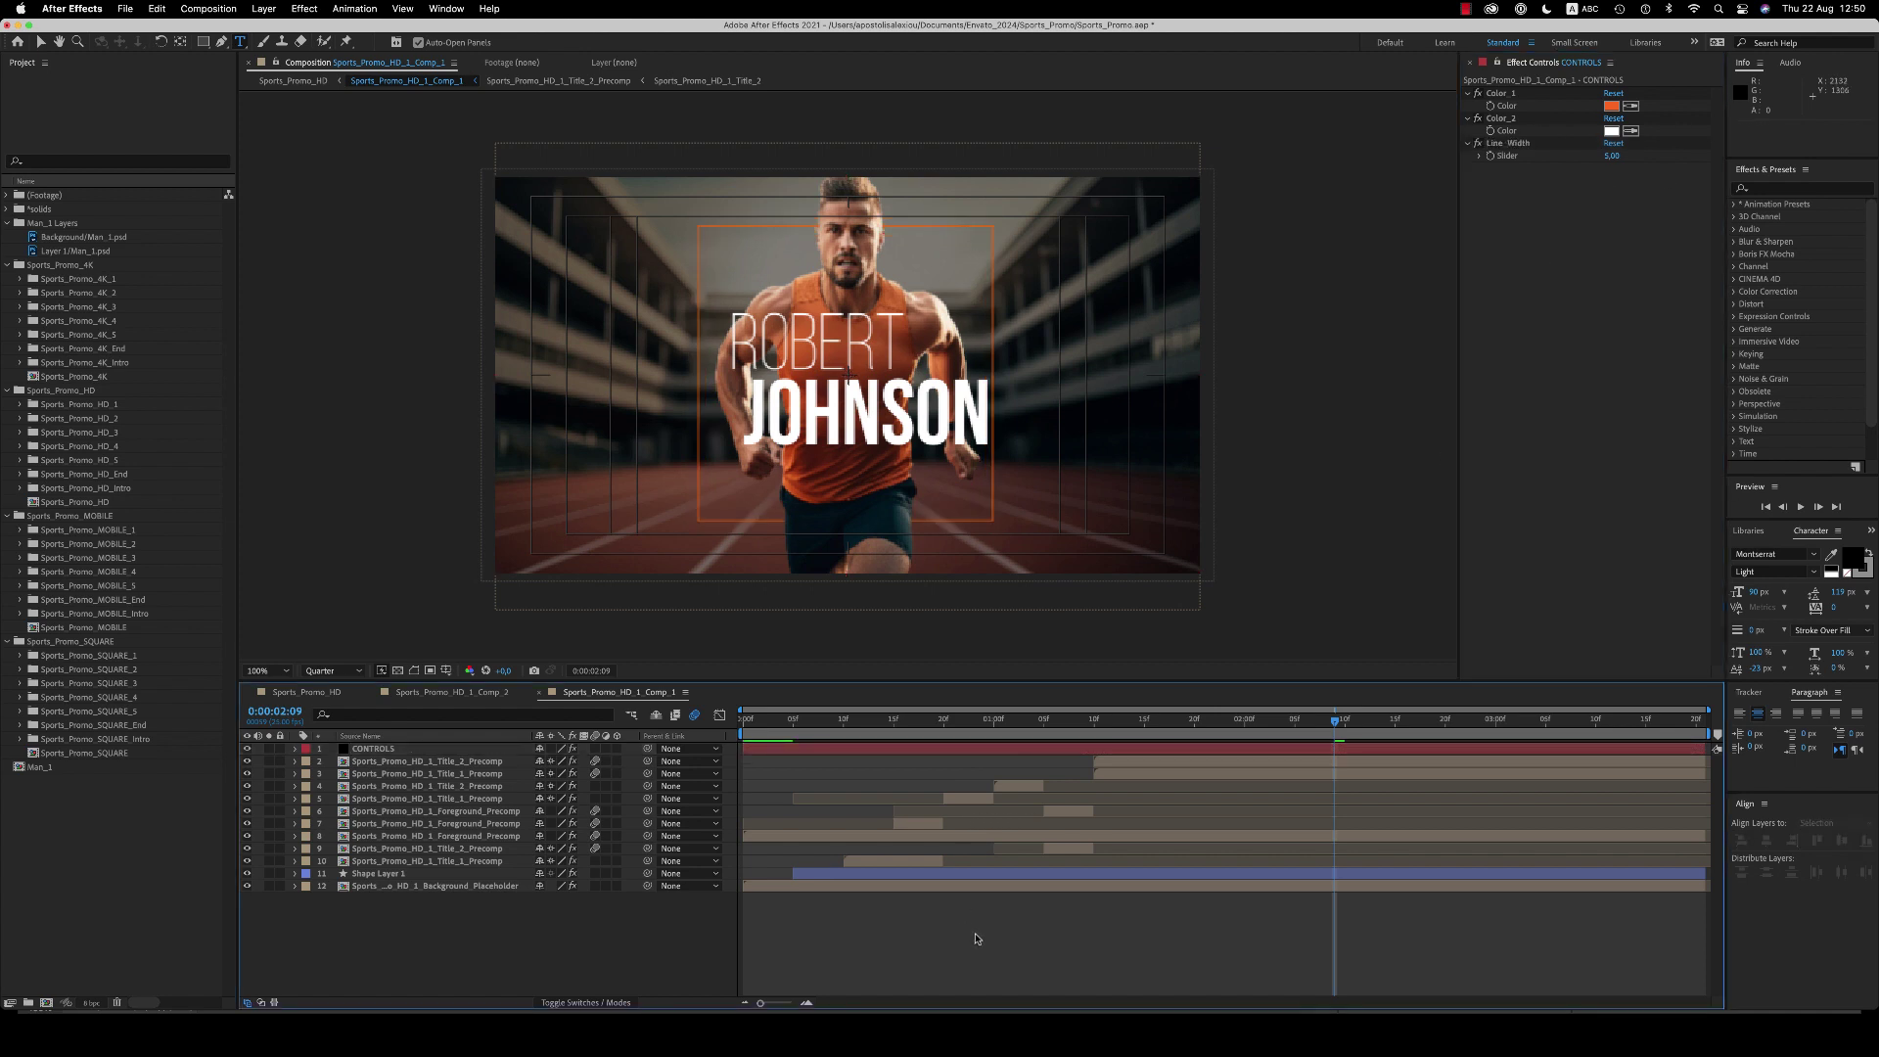
key(super+z)
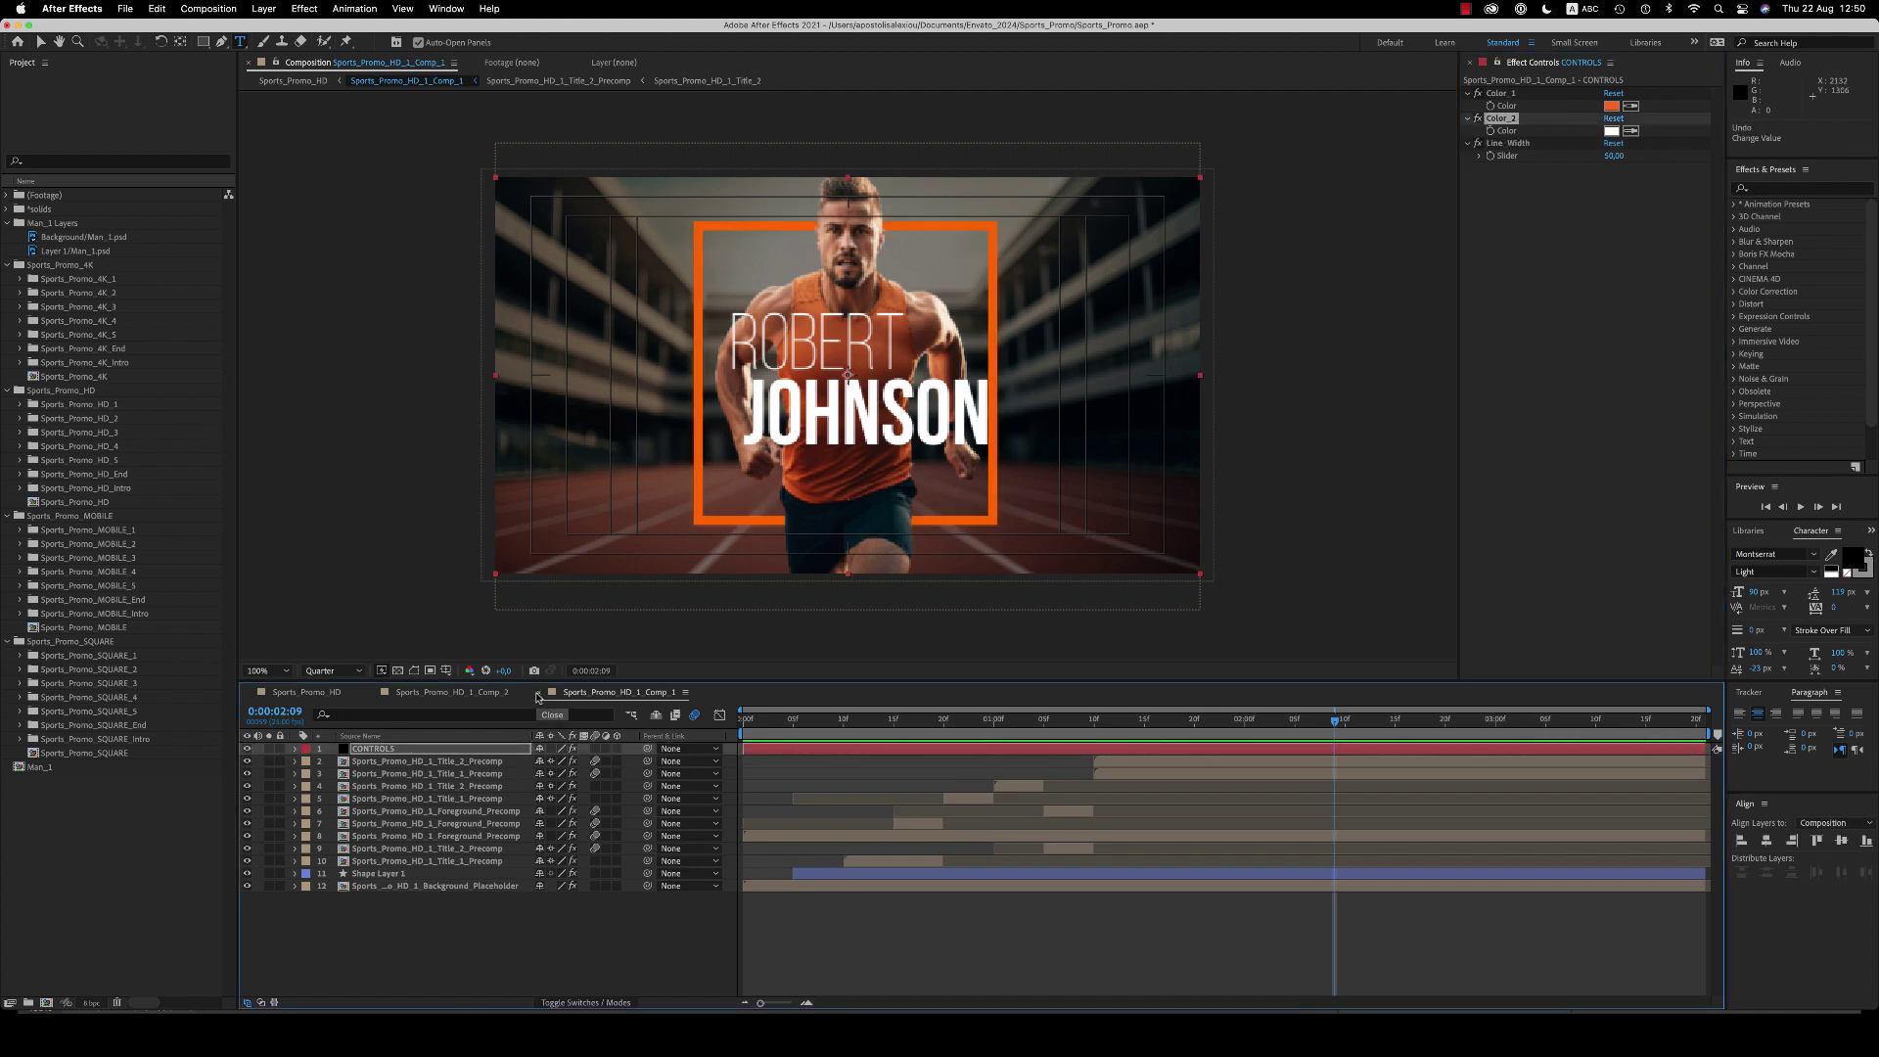
Close the runner comp tabs and scrub through the main Sports_Promo_HD sequence
click(538, 693)
click(372, 693)
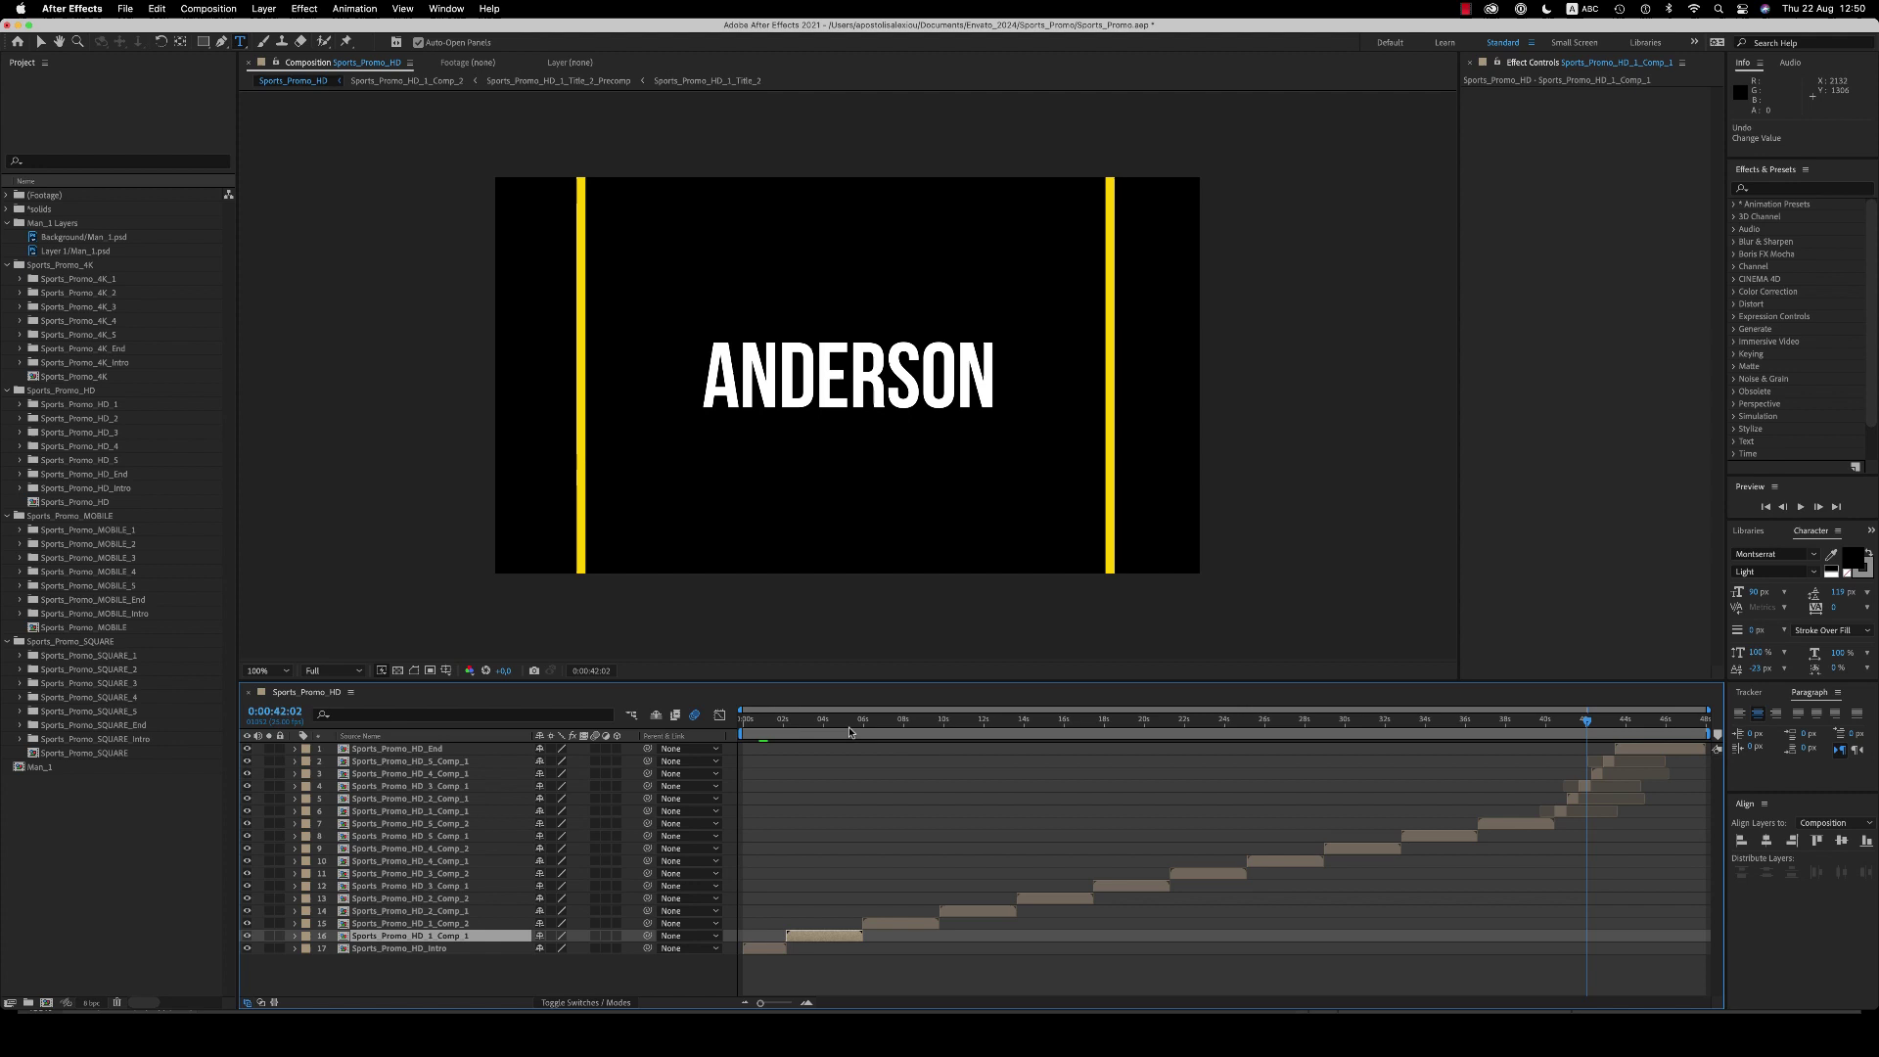
drag(855, 726, 973, 727)
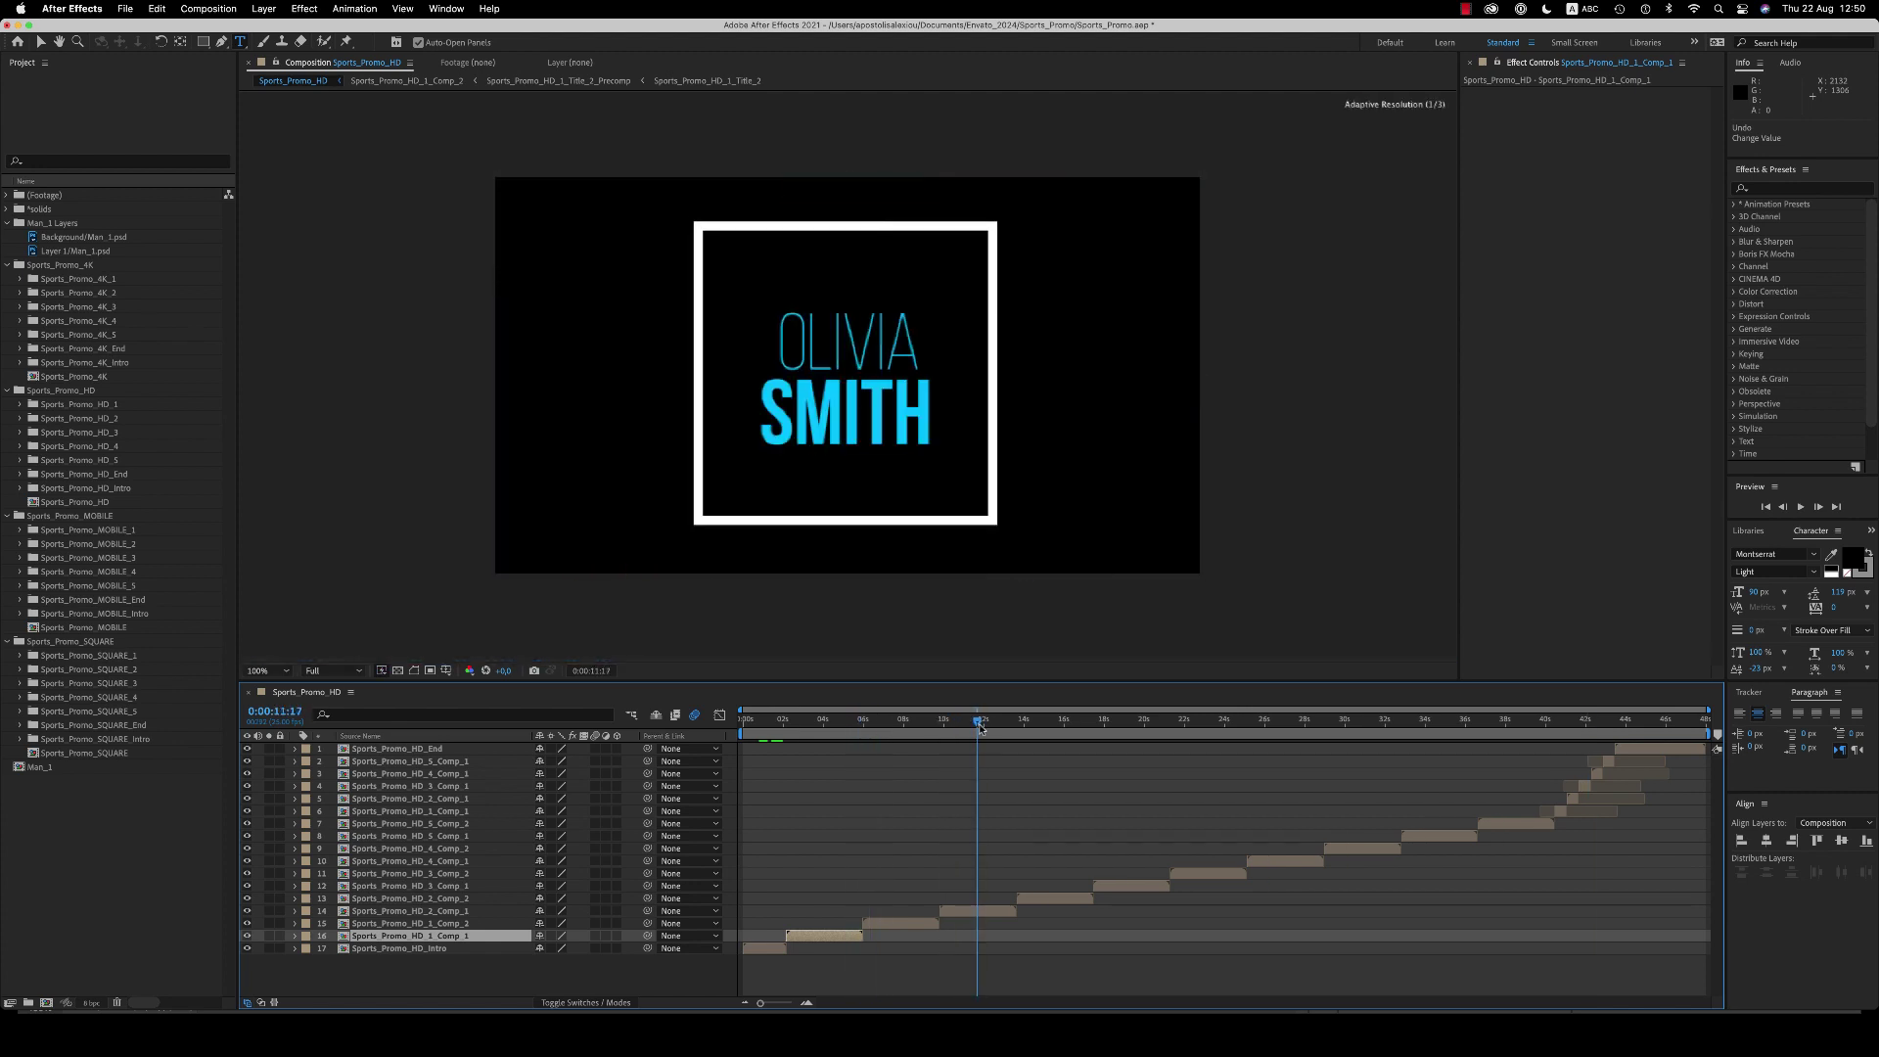
click(1603, 725)
Check the MEET THE LEGENDS ending, rewind to the start, and switch to Photoshop
drag(1604, 726, 1650, 725)
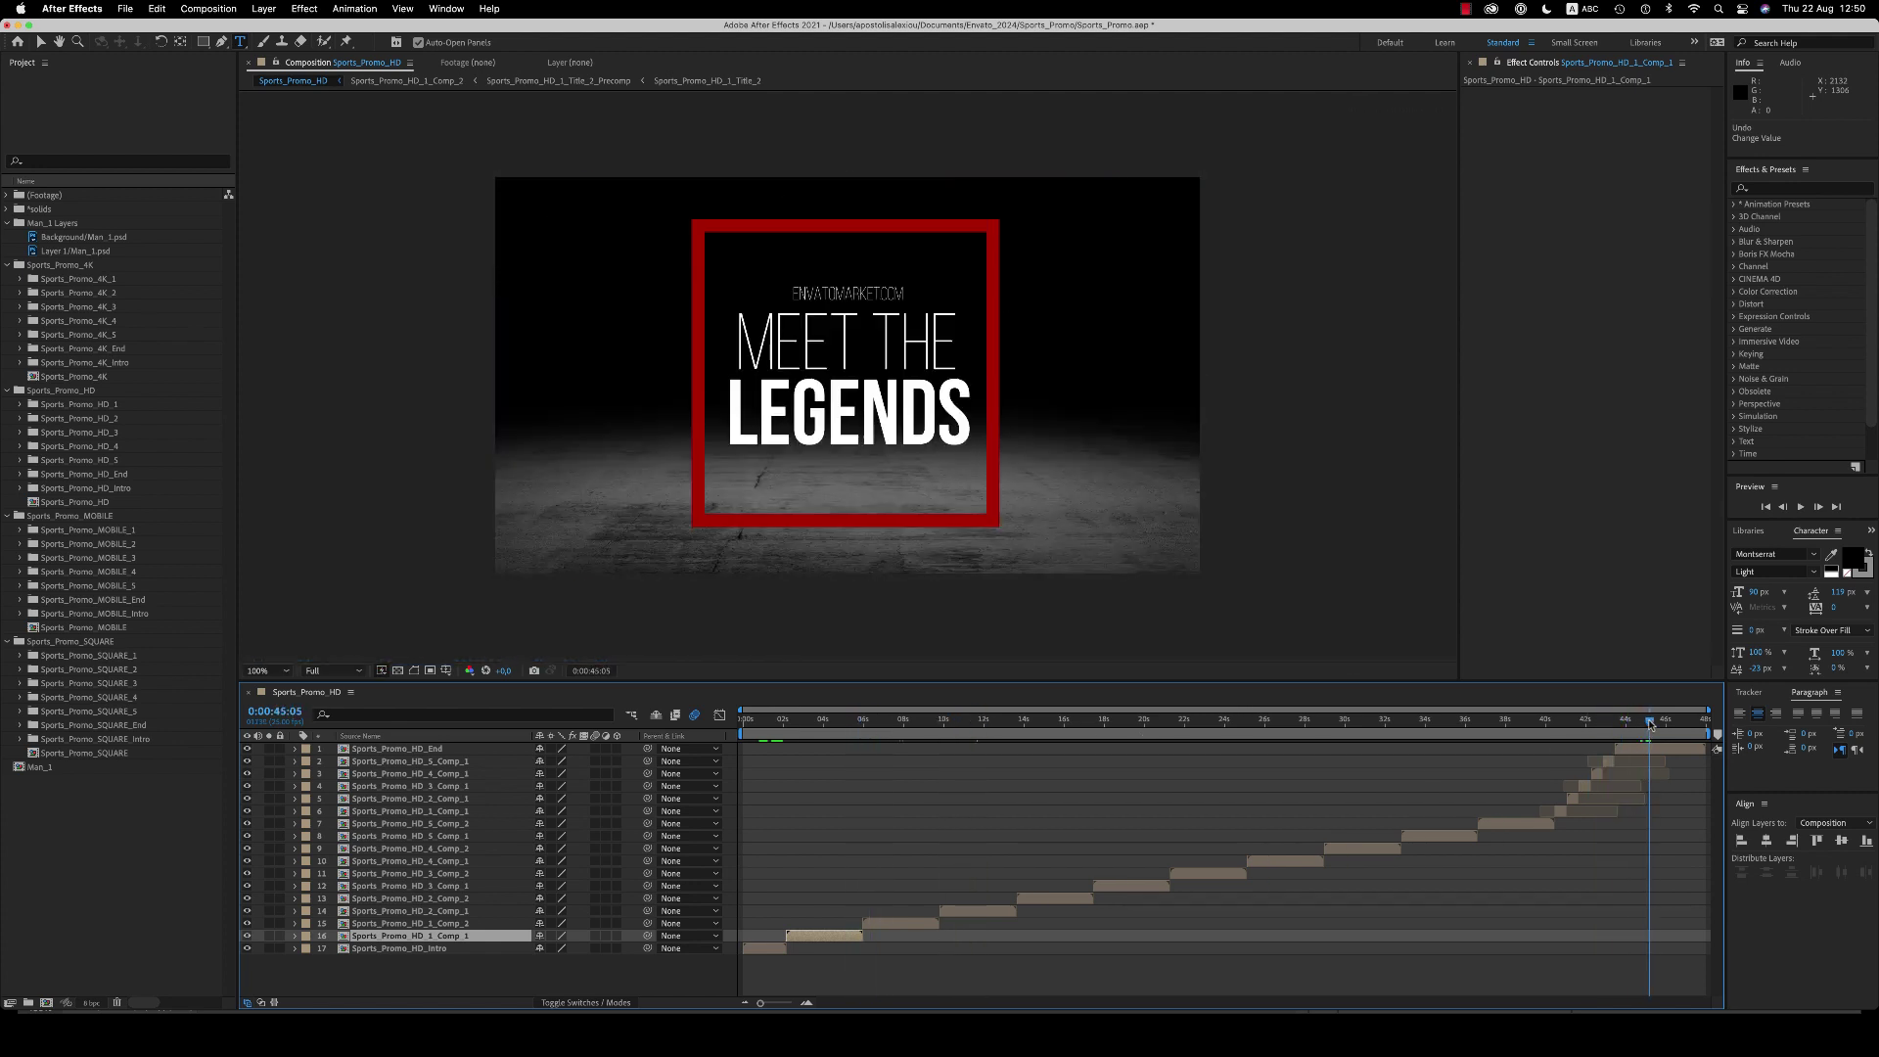
click(1652, 749)
drag(769, 729, 775, 731)
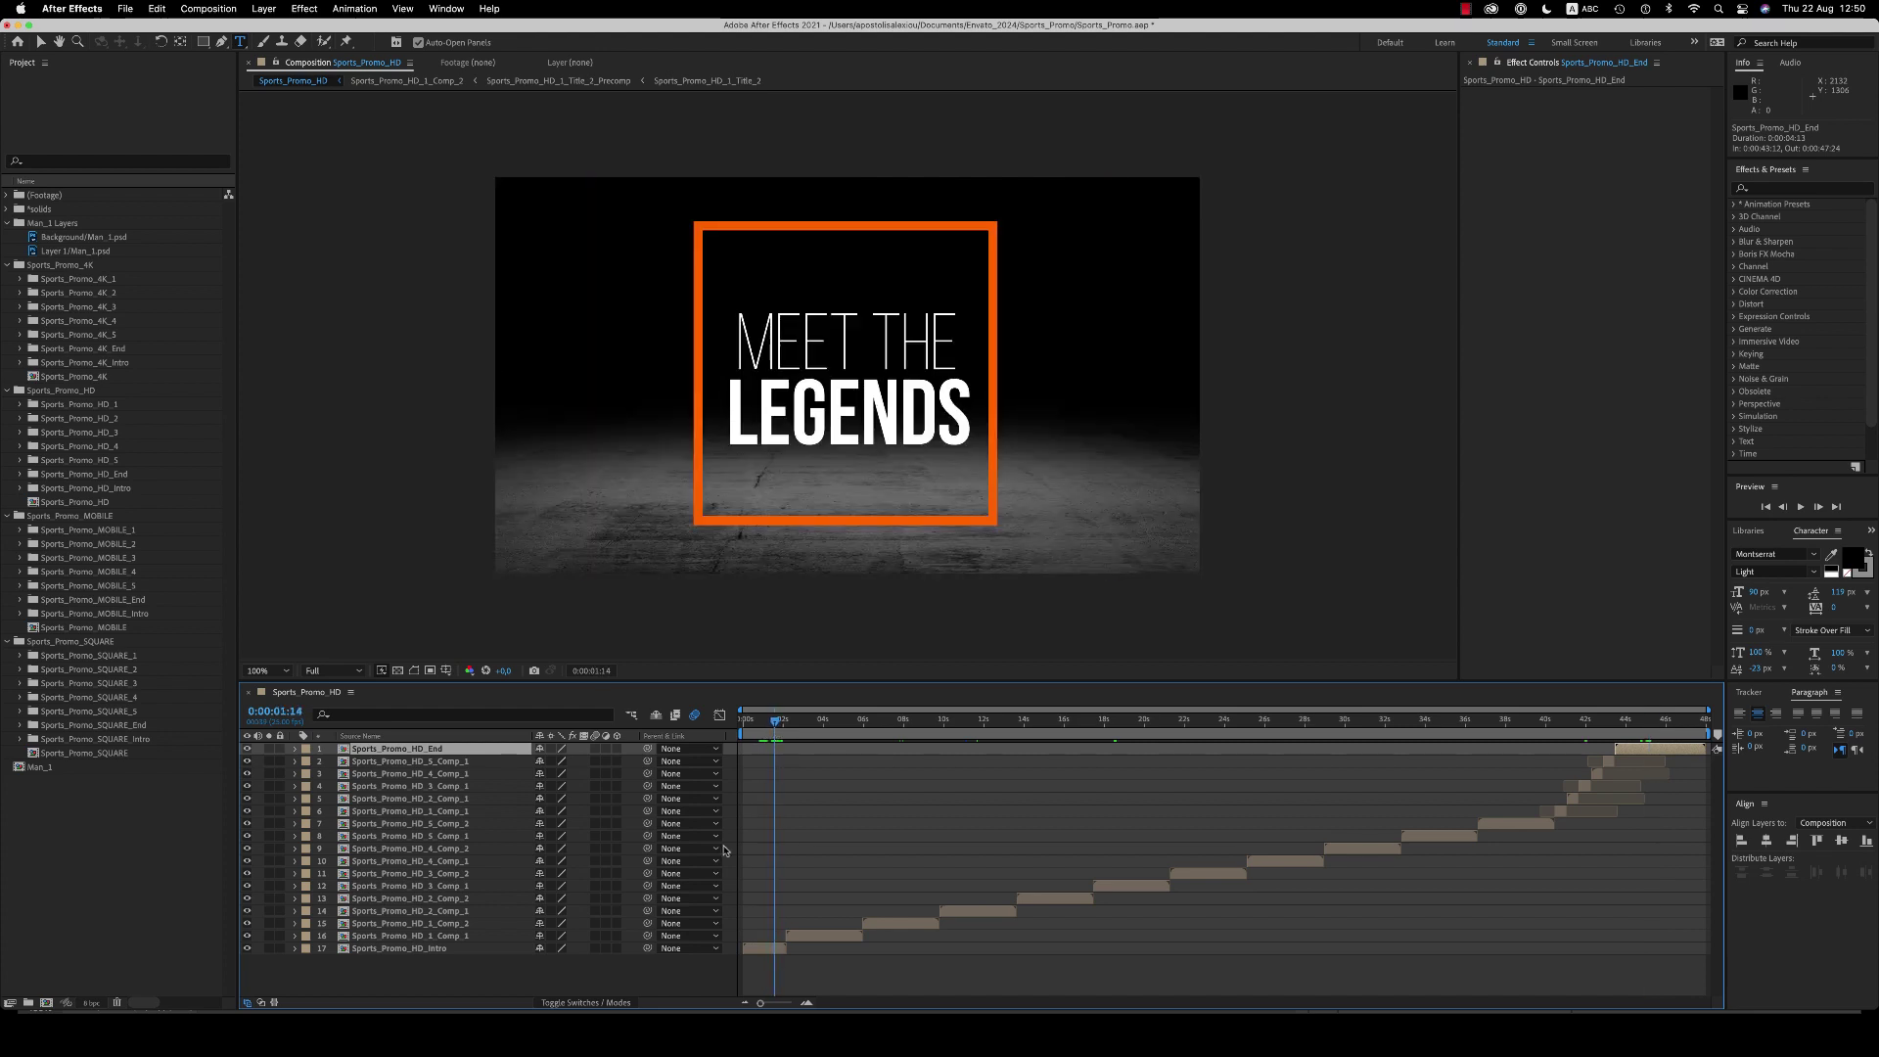
click(671, 1034)
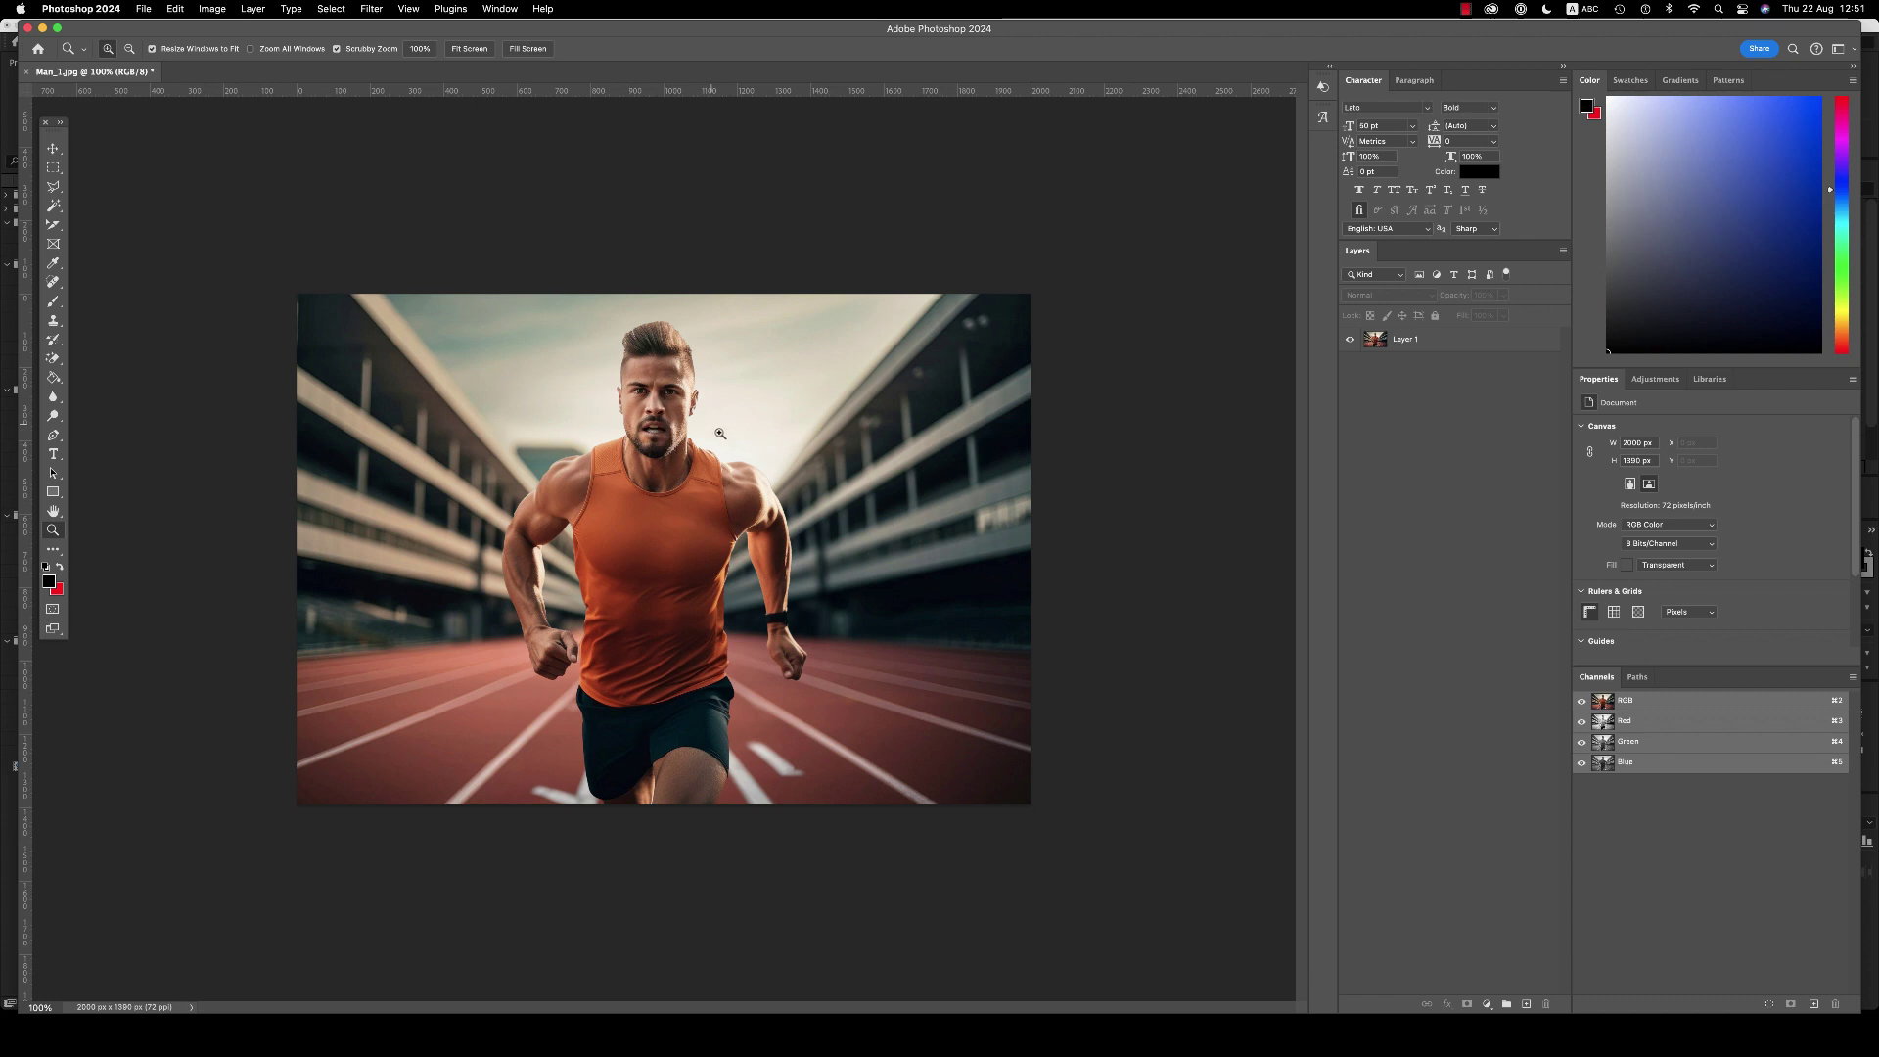
Try out the Move, Polygonal Lasso and Magic Wand tools on Man_1.jpg
click(55, 151)
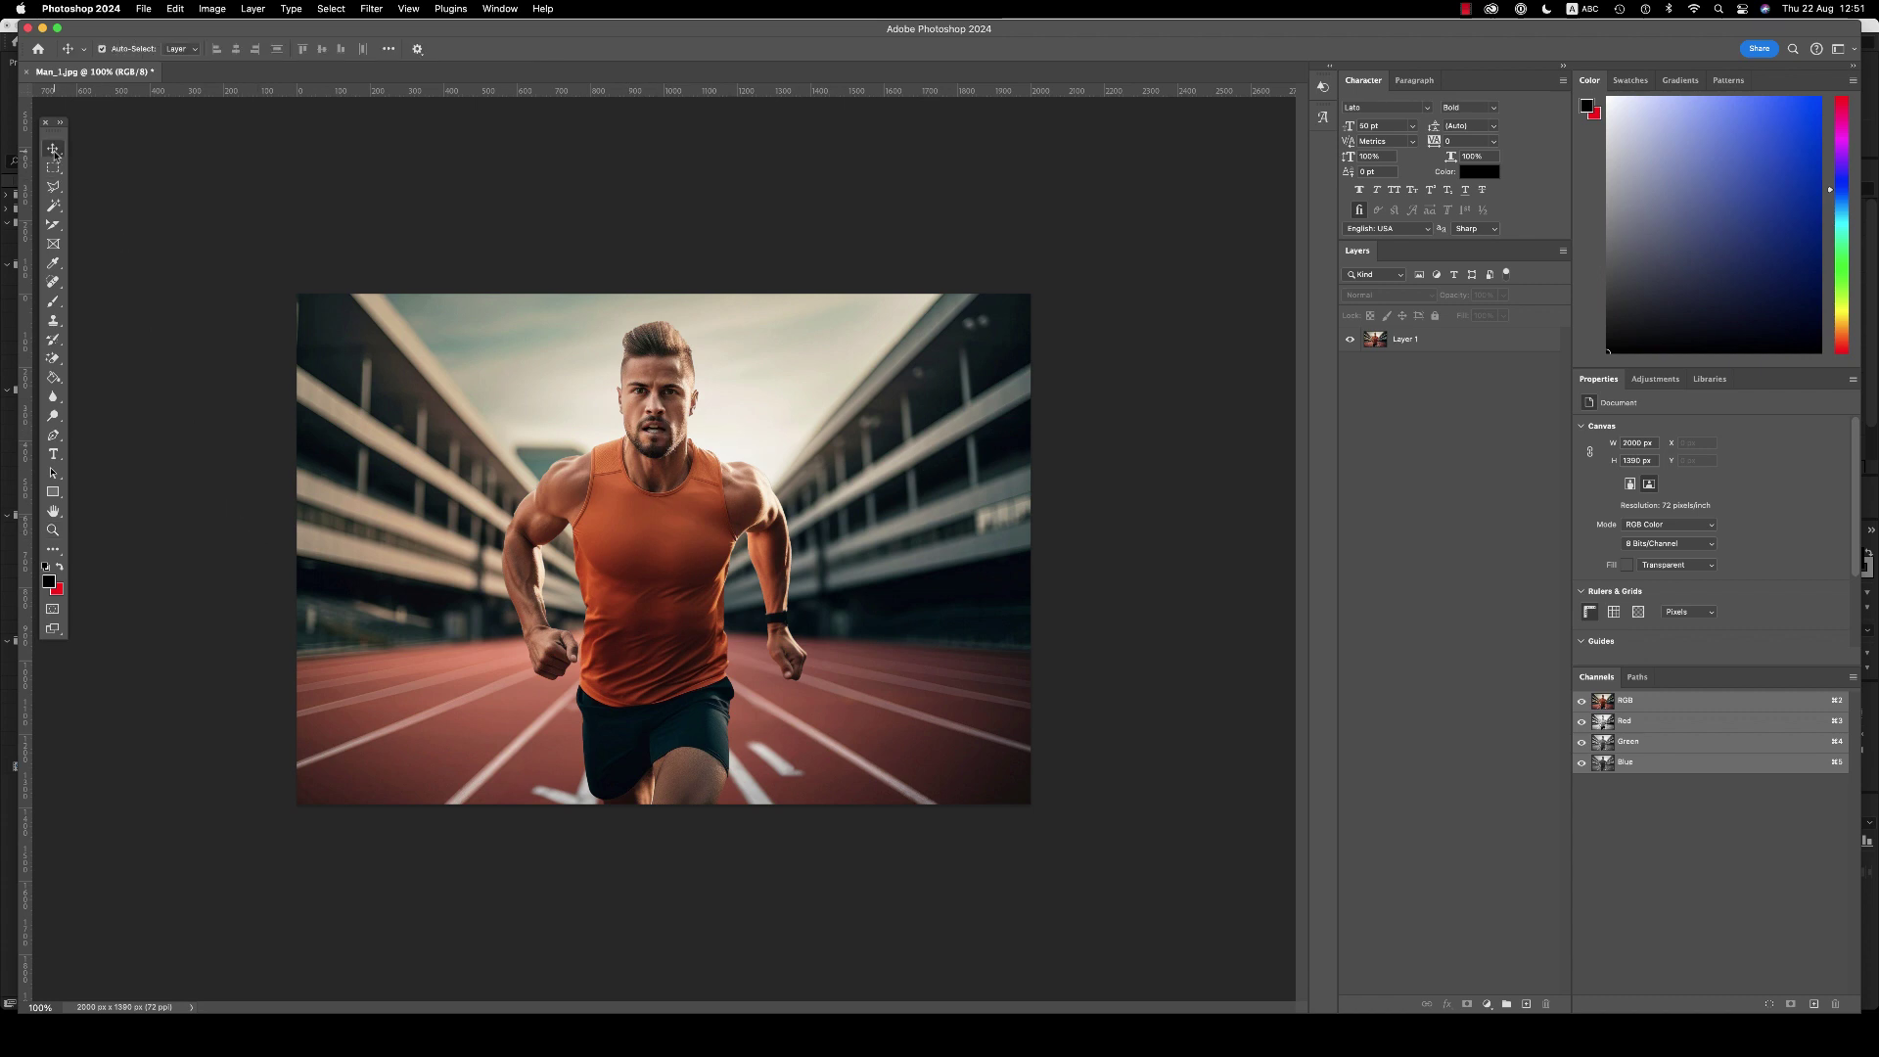
click(53, 206)
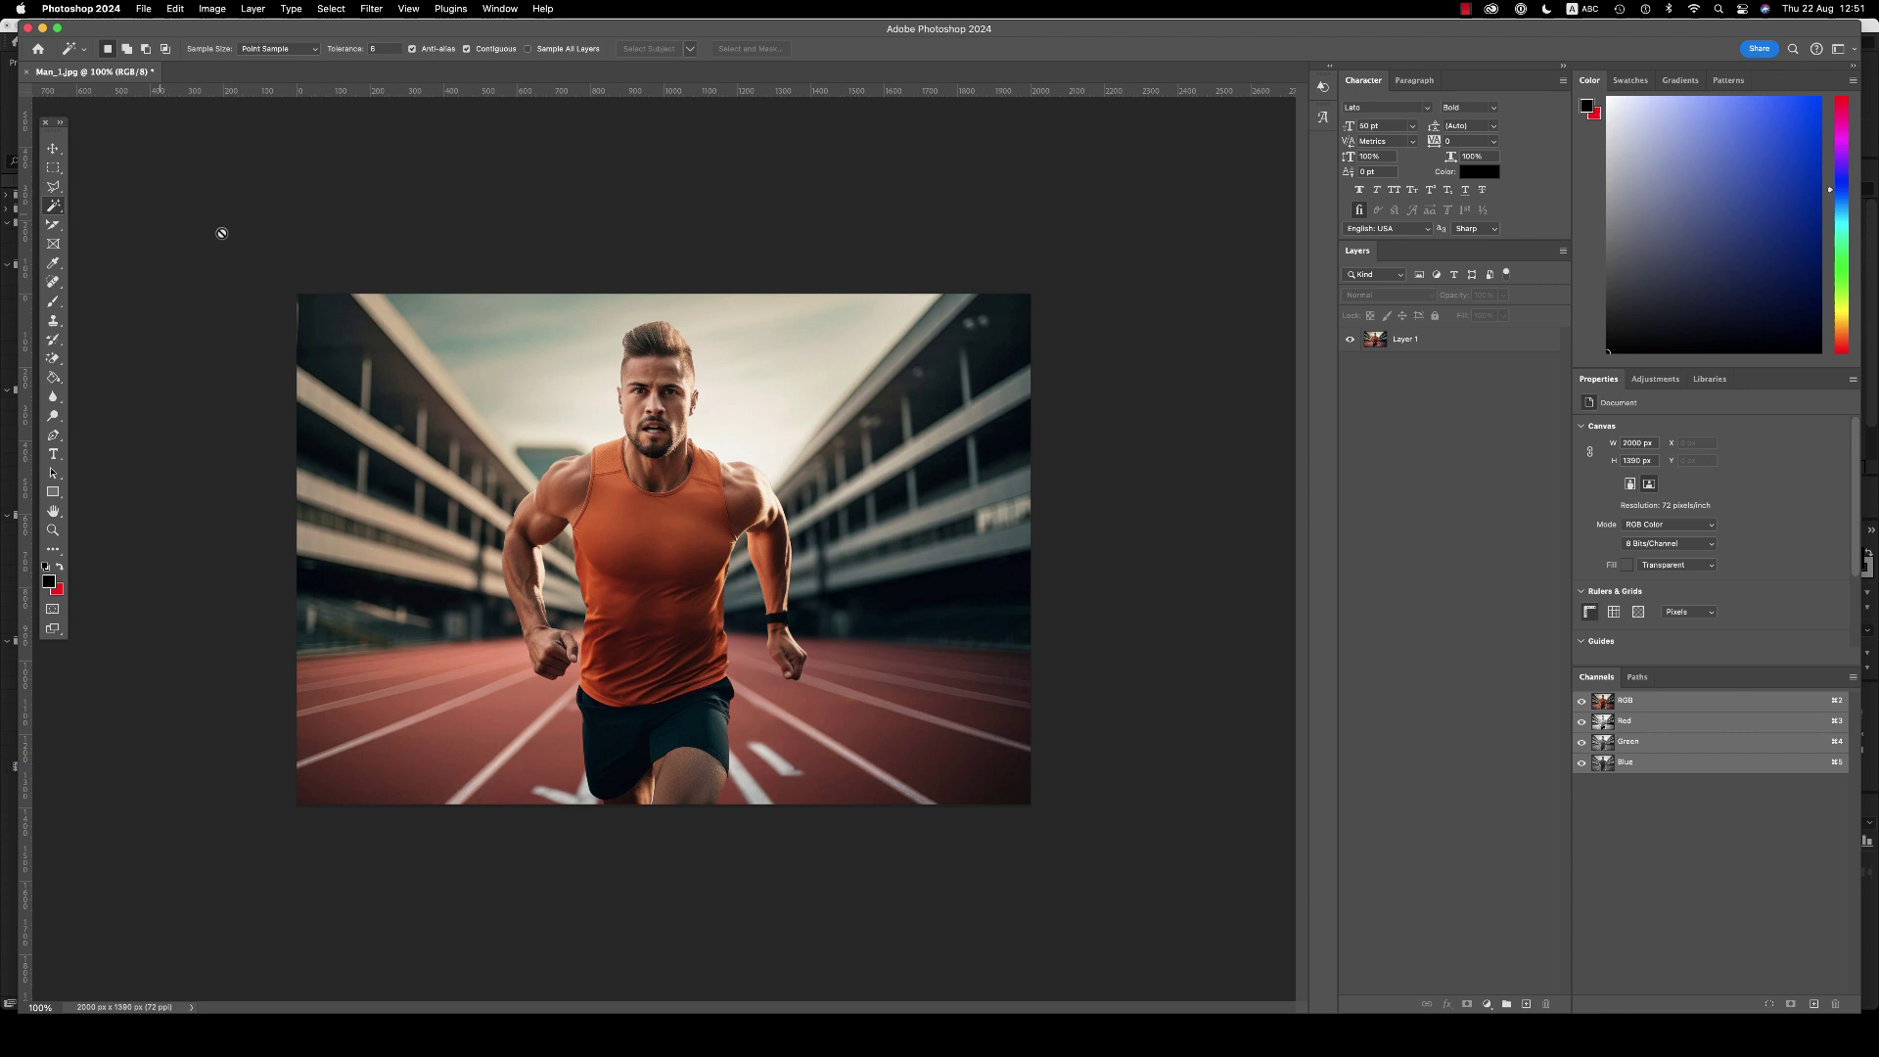
drag(477, 34, 468, 32)
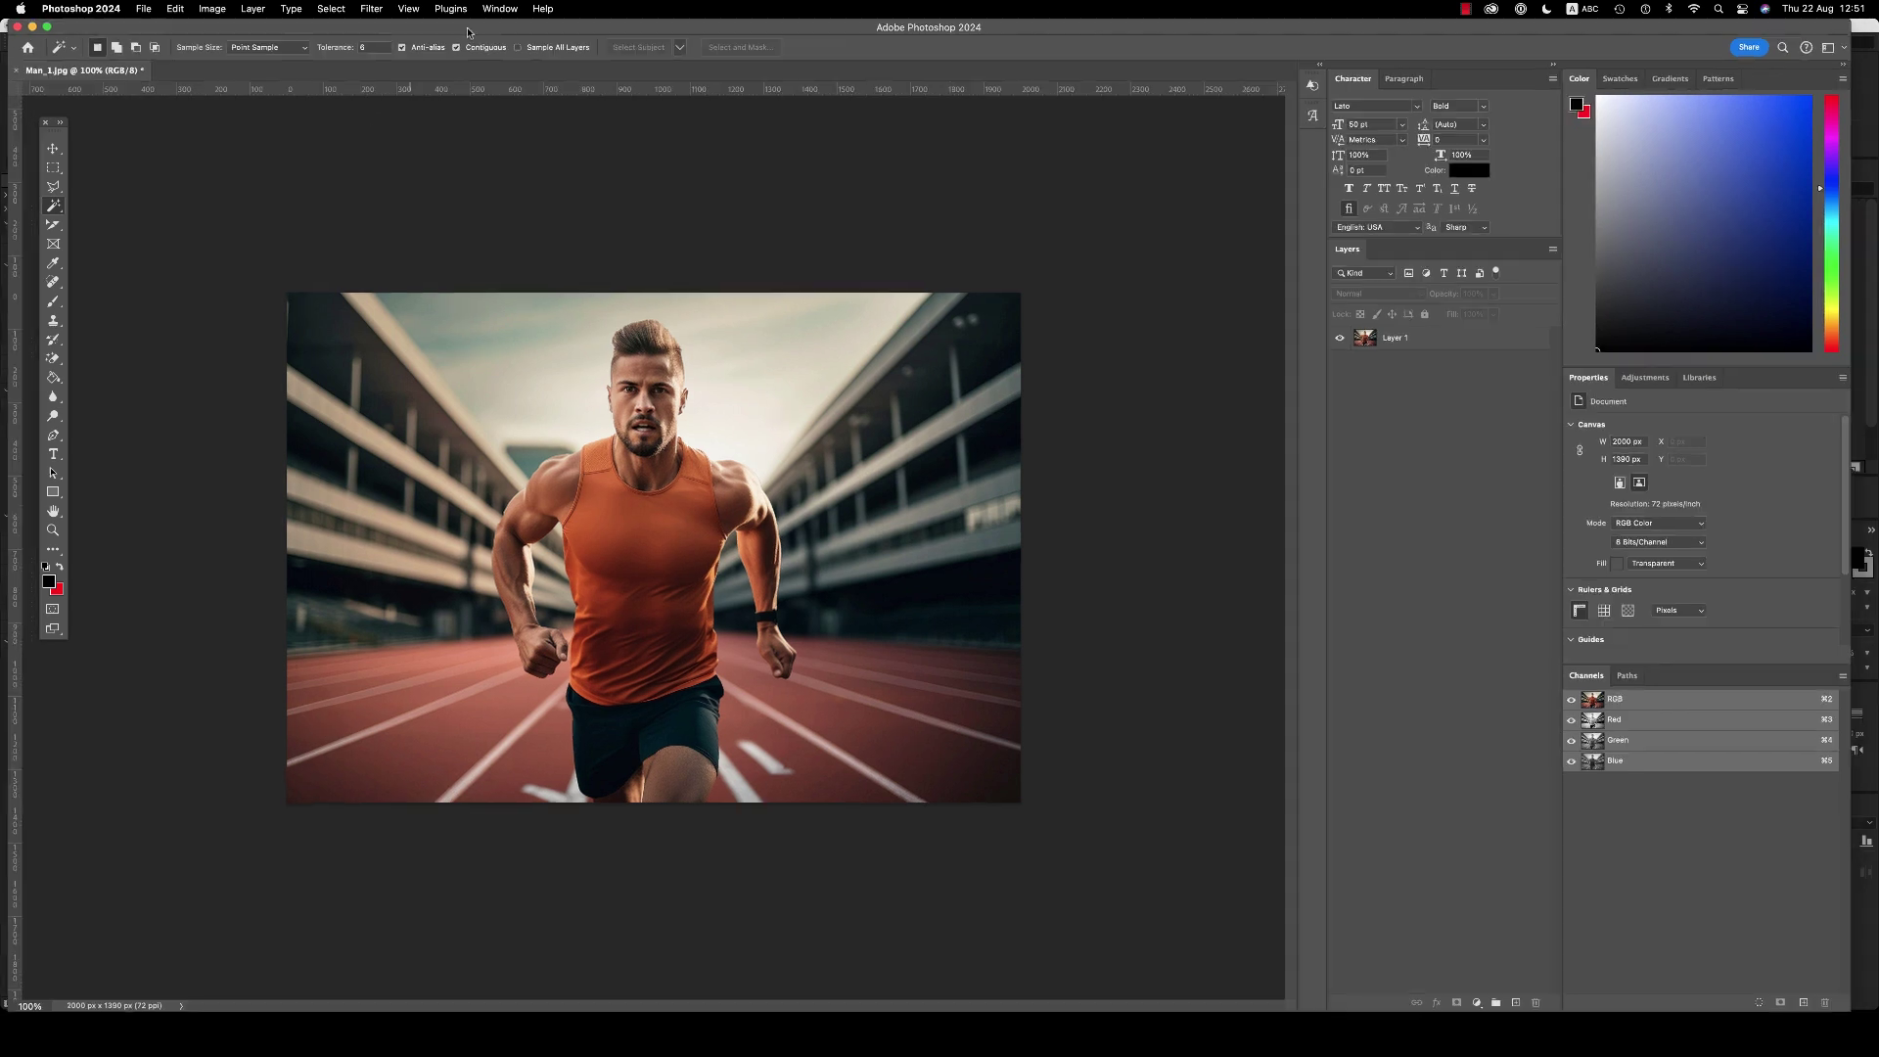
click(54, 152)
click(54, 189)
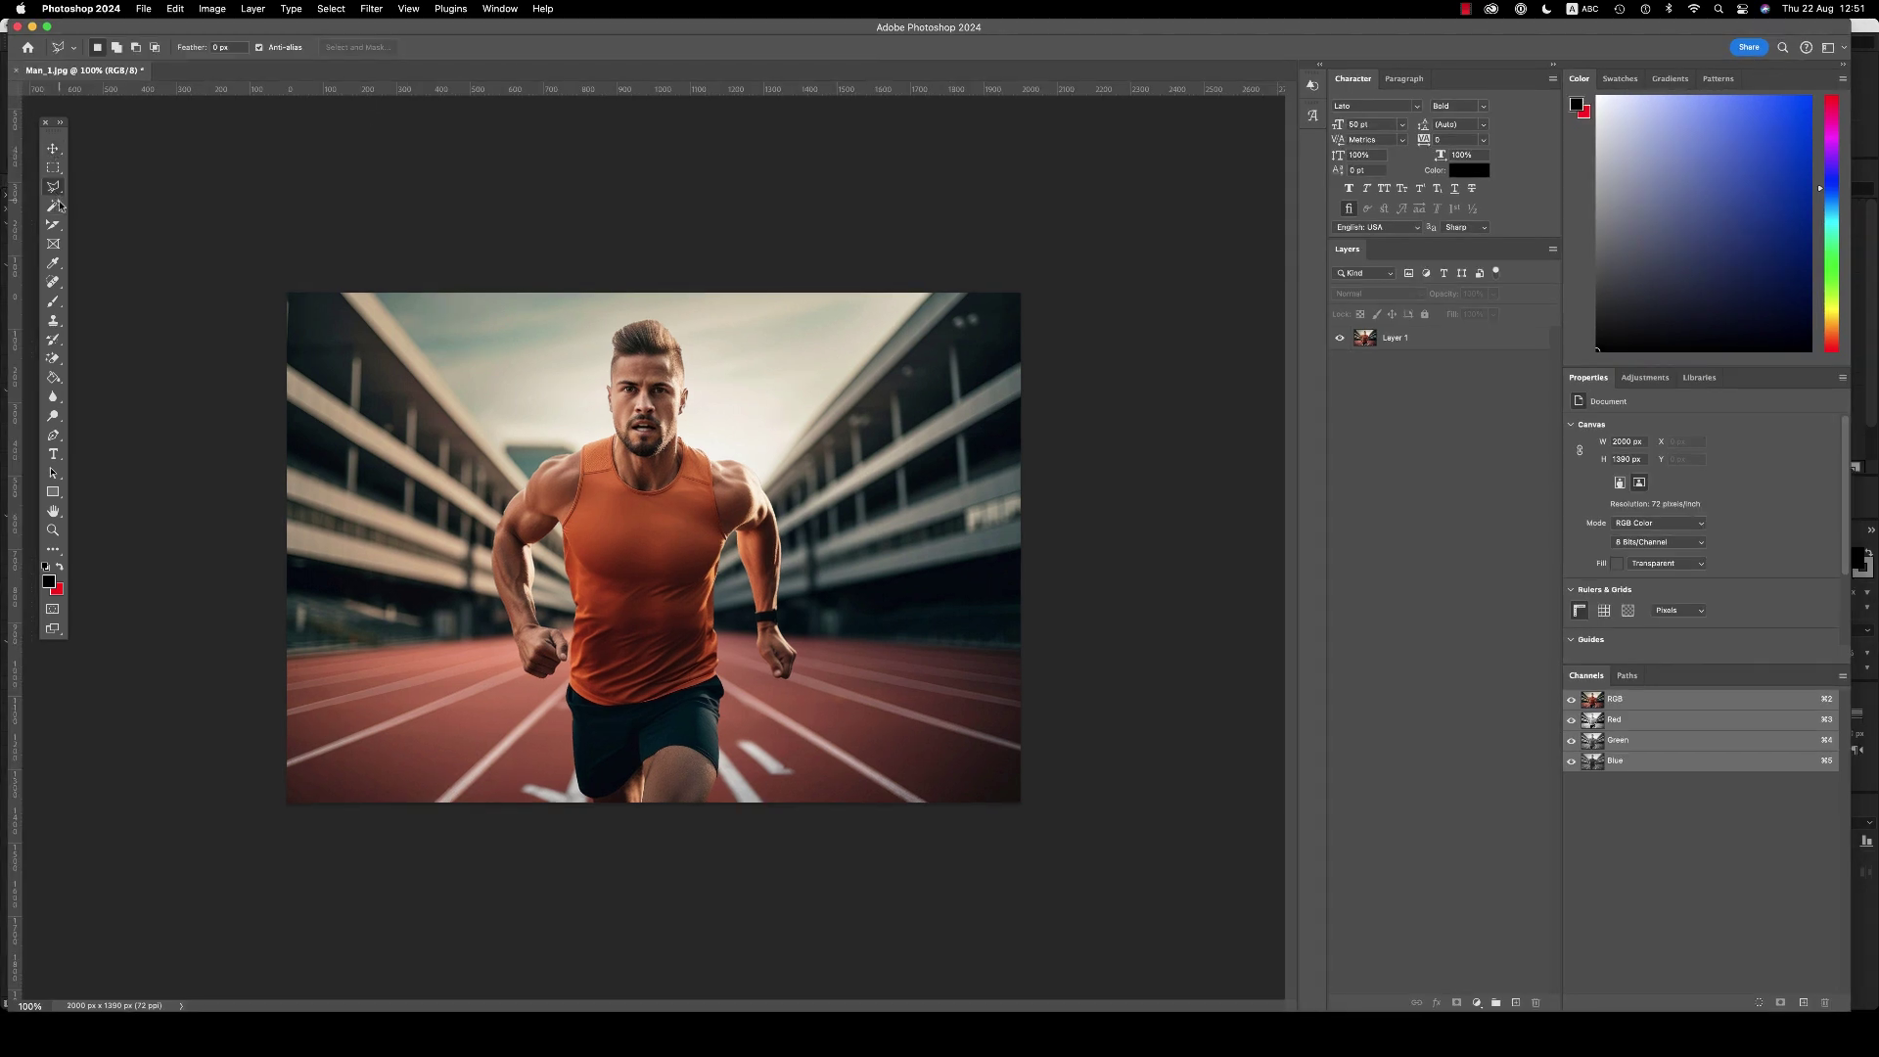
click(55, 205)
Dismiss the no-layer-selected warning, then close Man_1.jpg saving changes
click(926, 469)
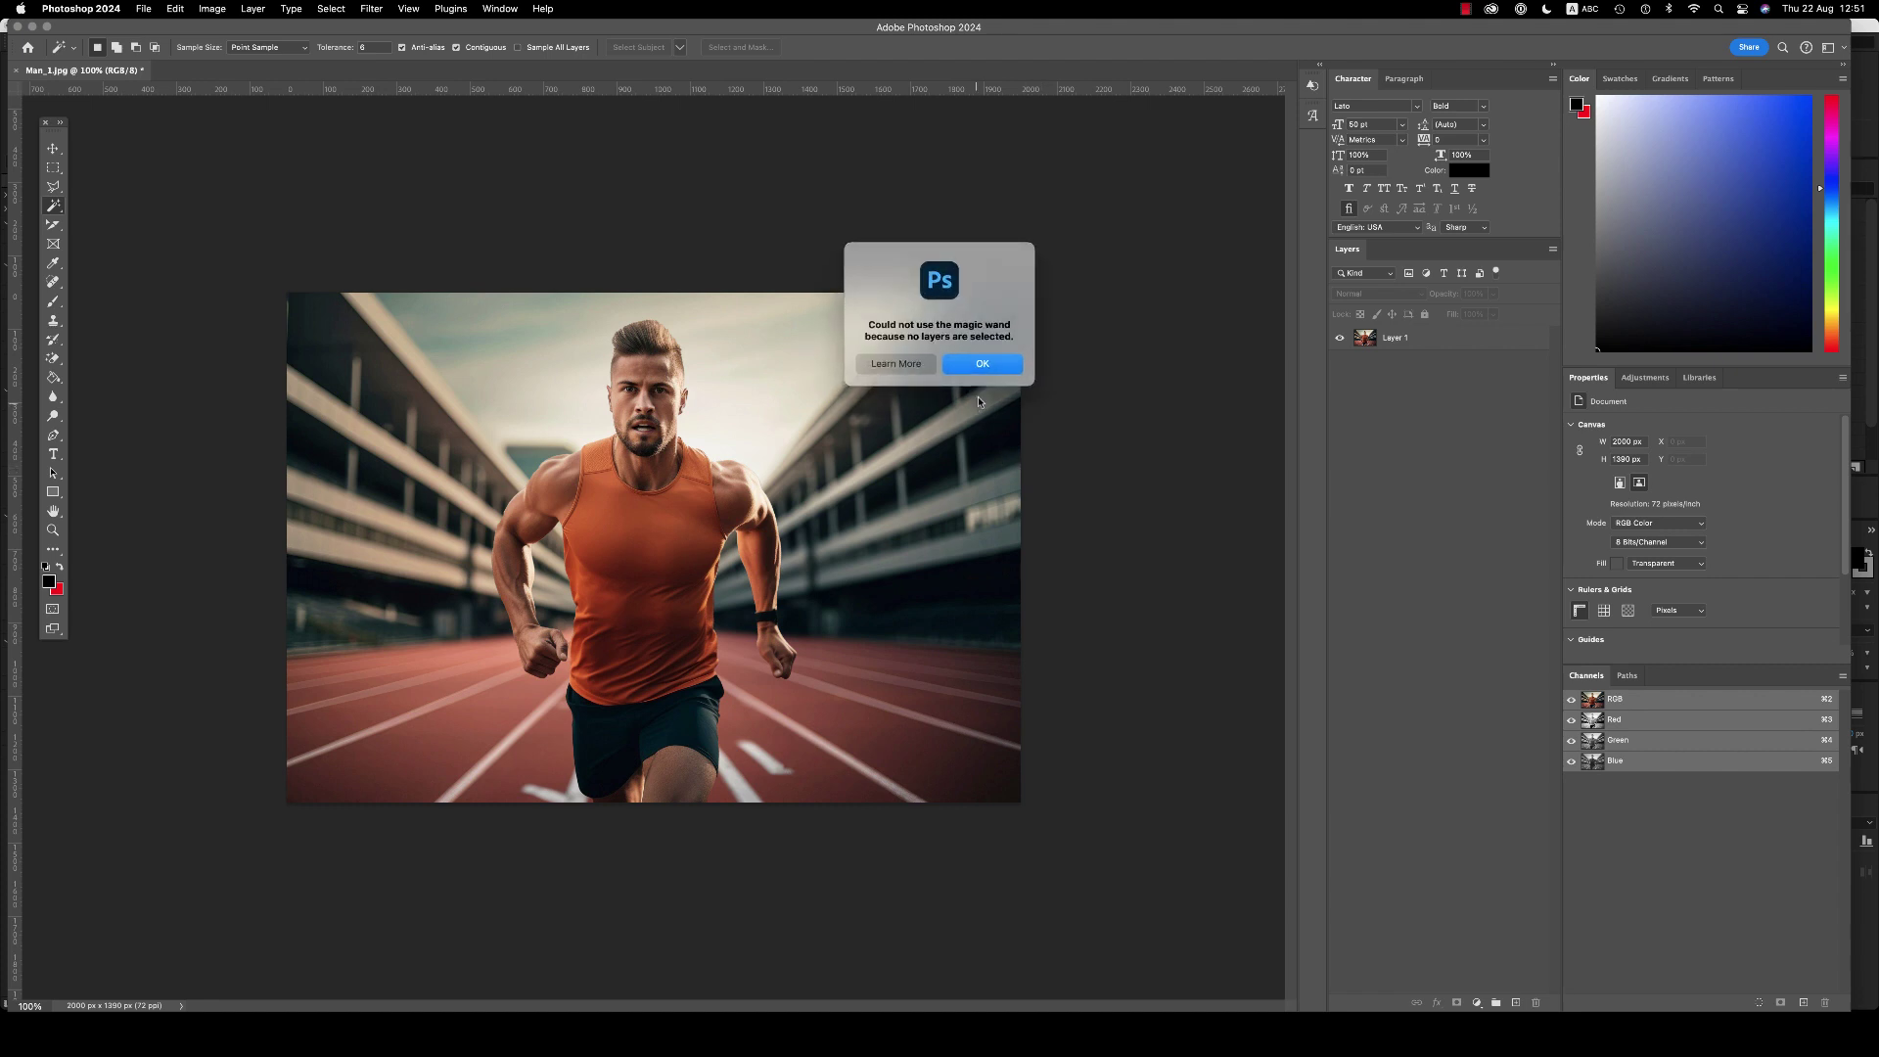
click(903, 370)
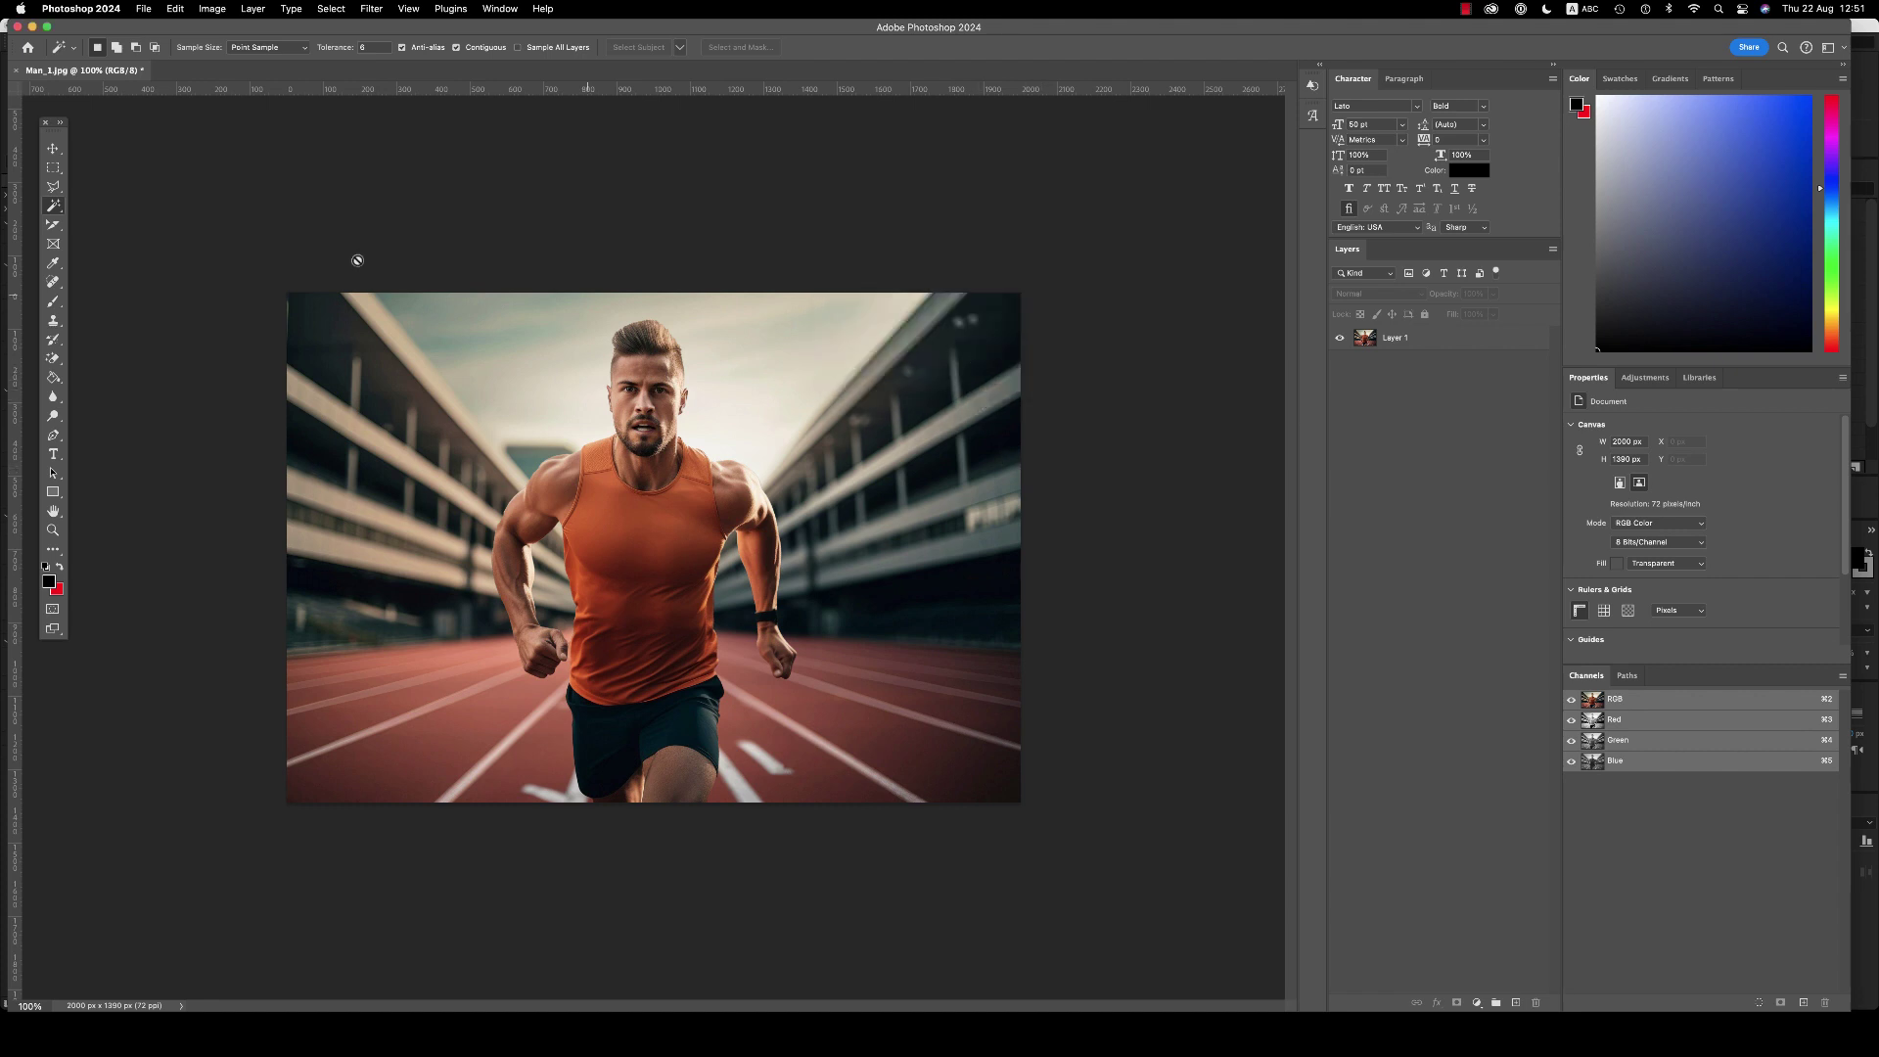
click(16, 72)
click(940, 358)
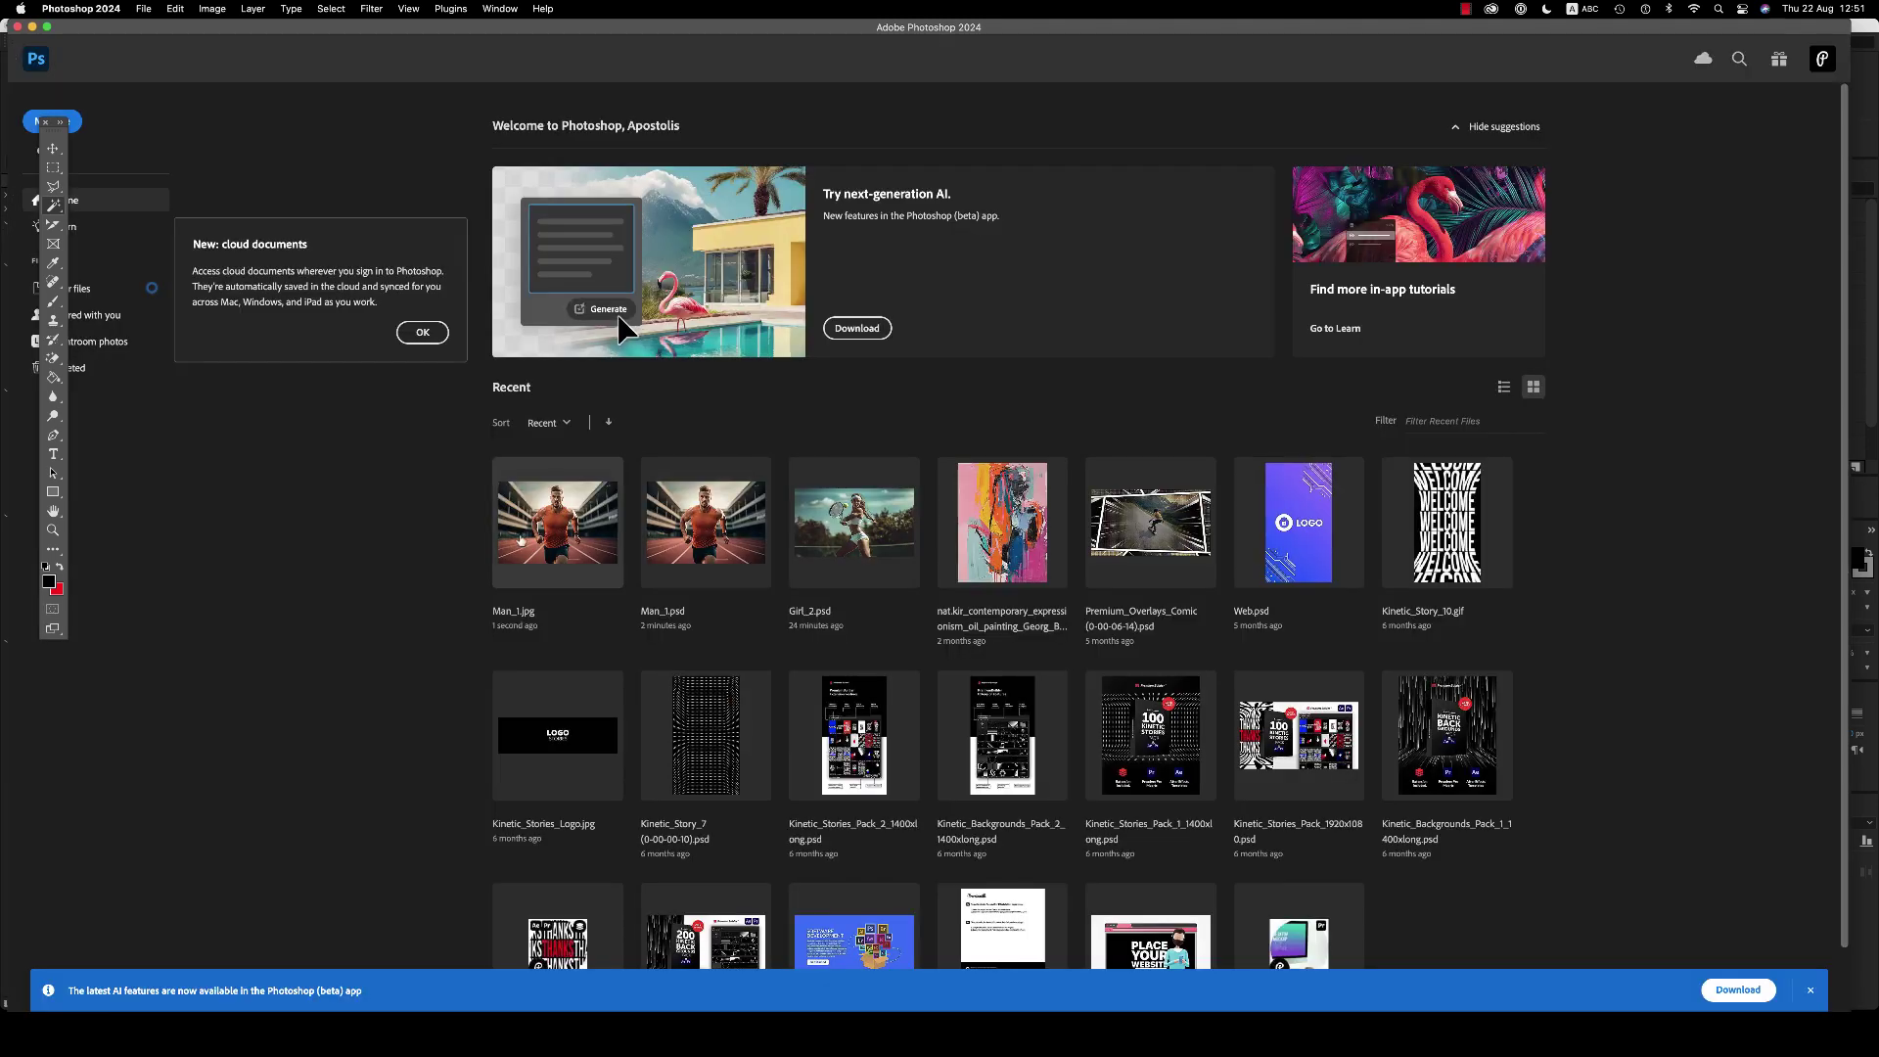
Reopen Man_1.jpg and copy the Select Subject runner onto a new Layer 1
click(521, 539)
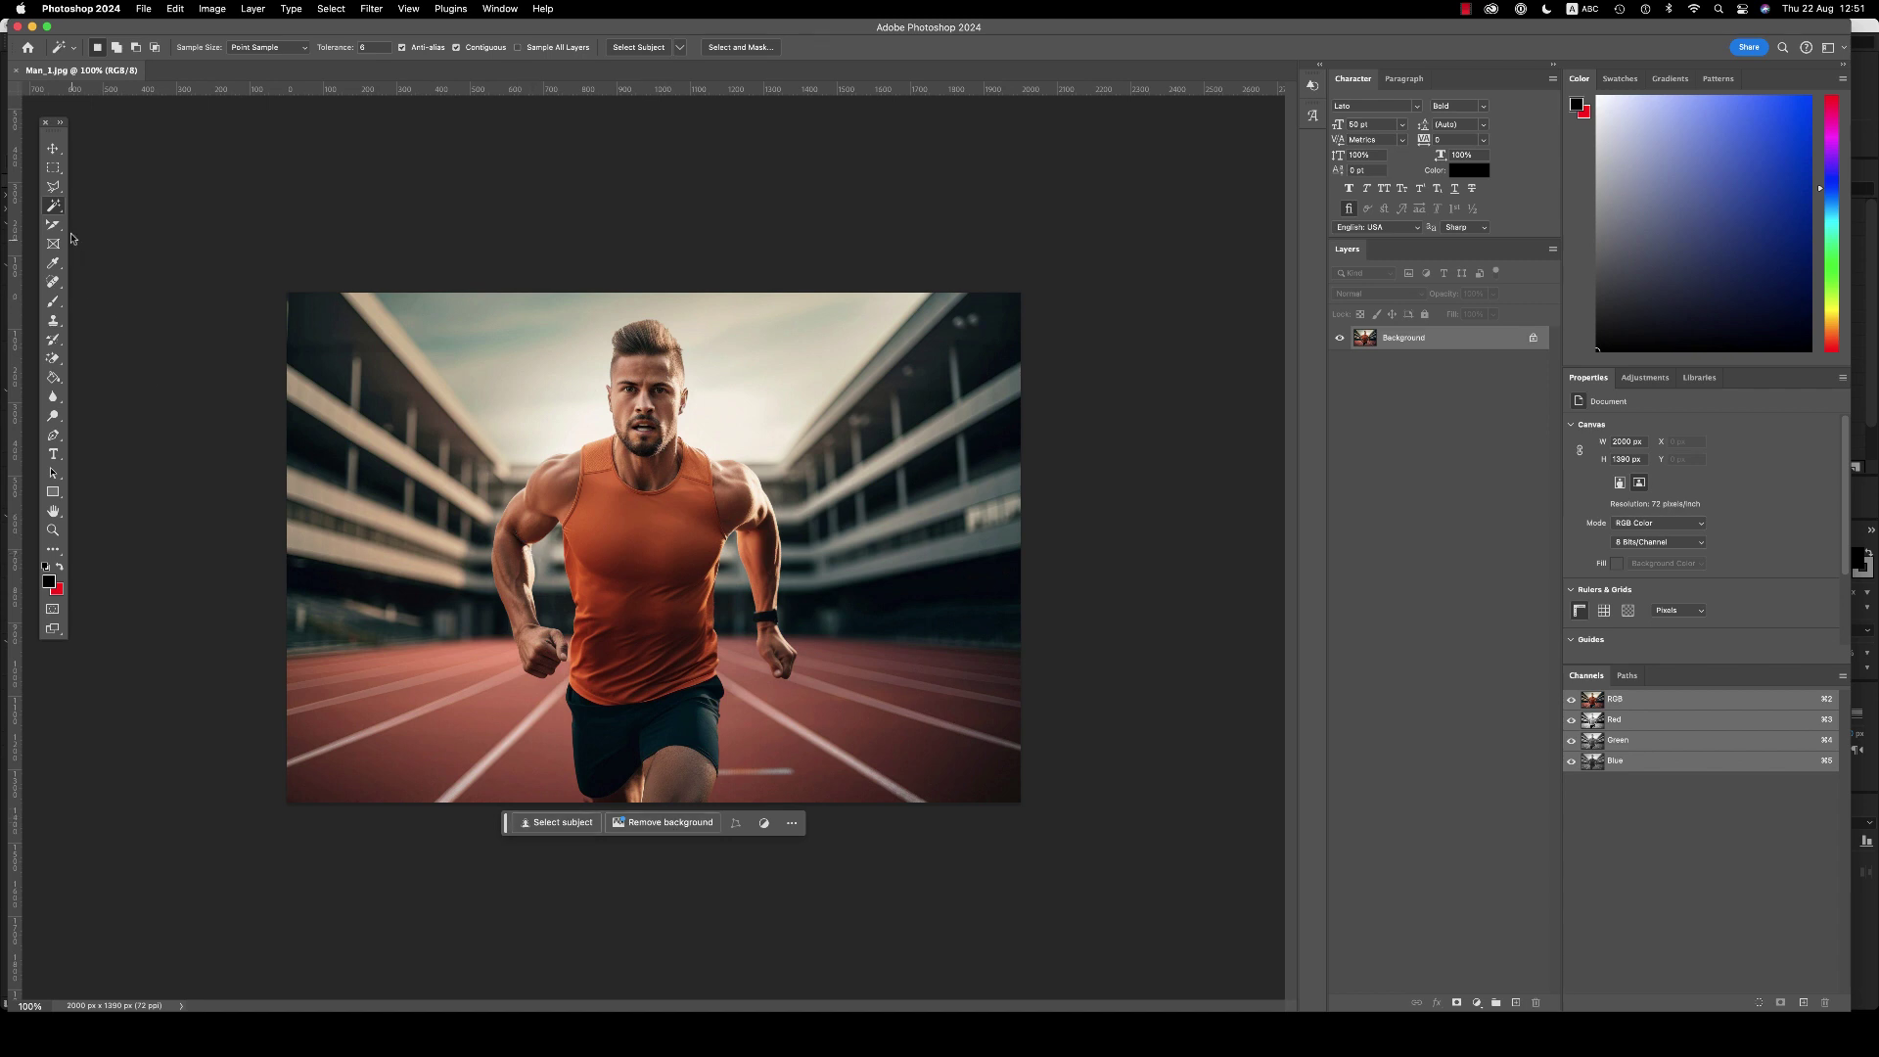
click(559, 827)
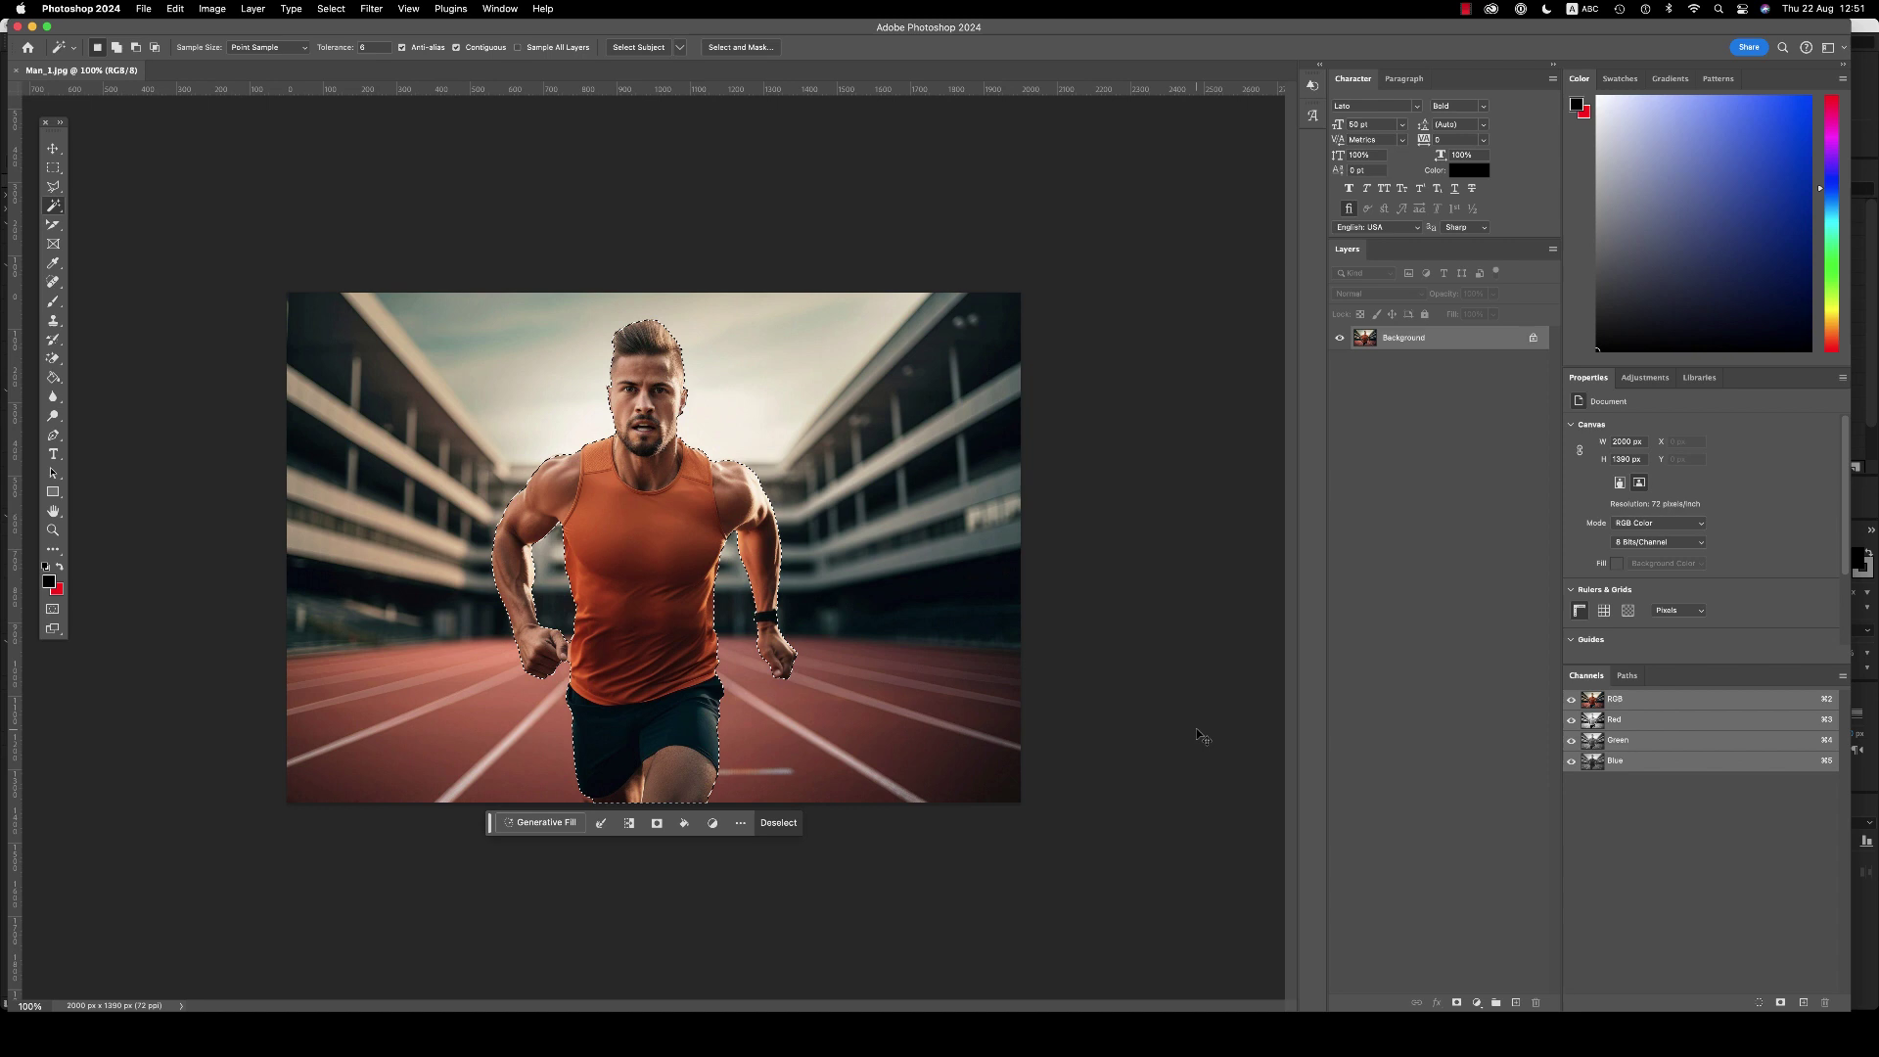
key(cmd+j)
Check the cut-out by toggling the background, then hide Layer 1
click(1340, 362)
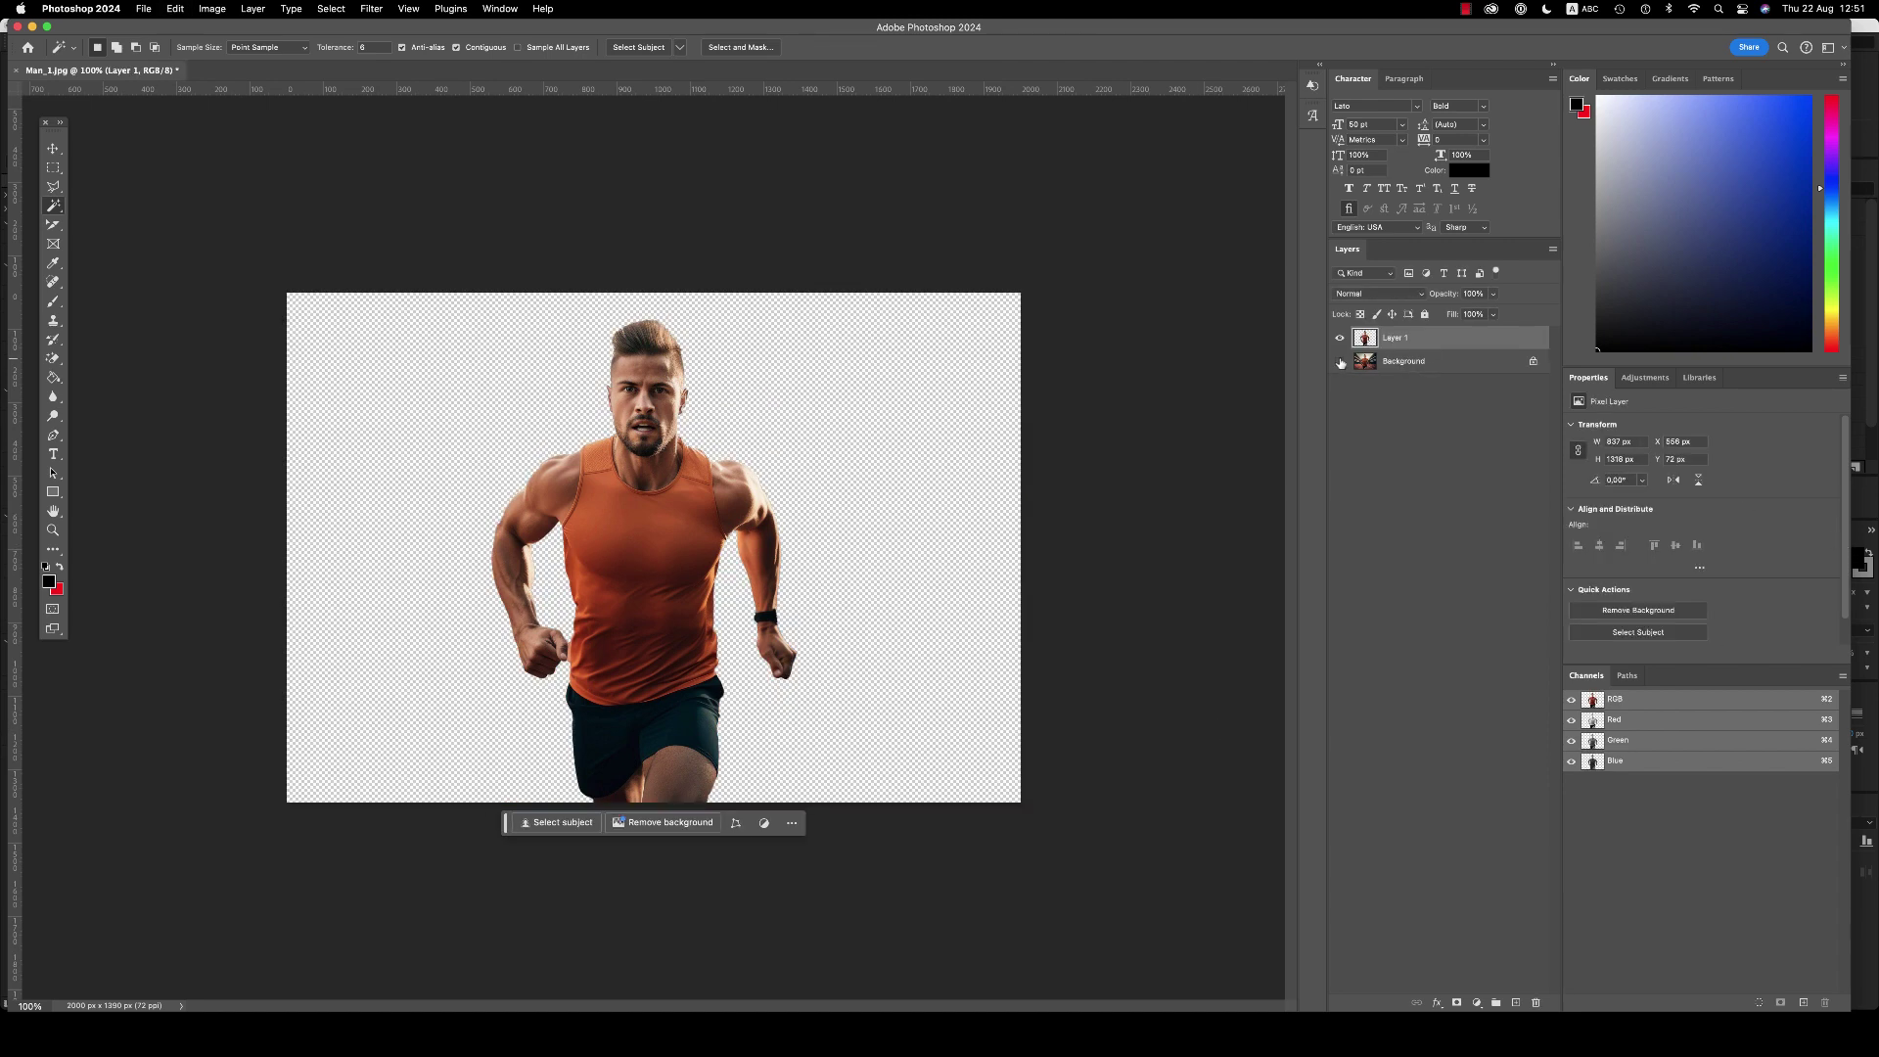
click(1340, 361)
click(1343, 338)
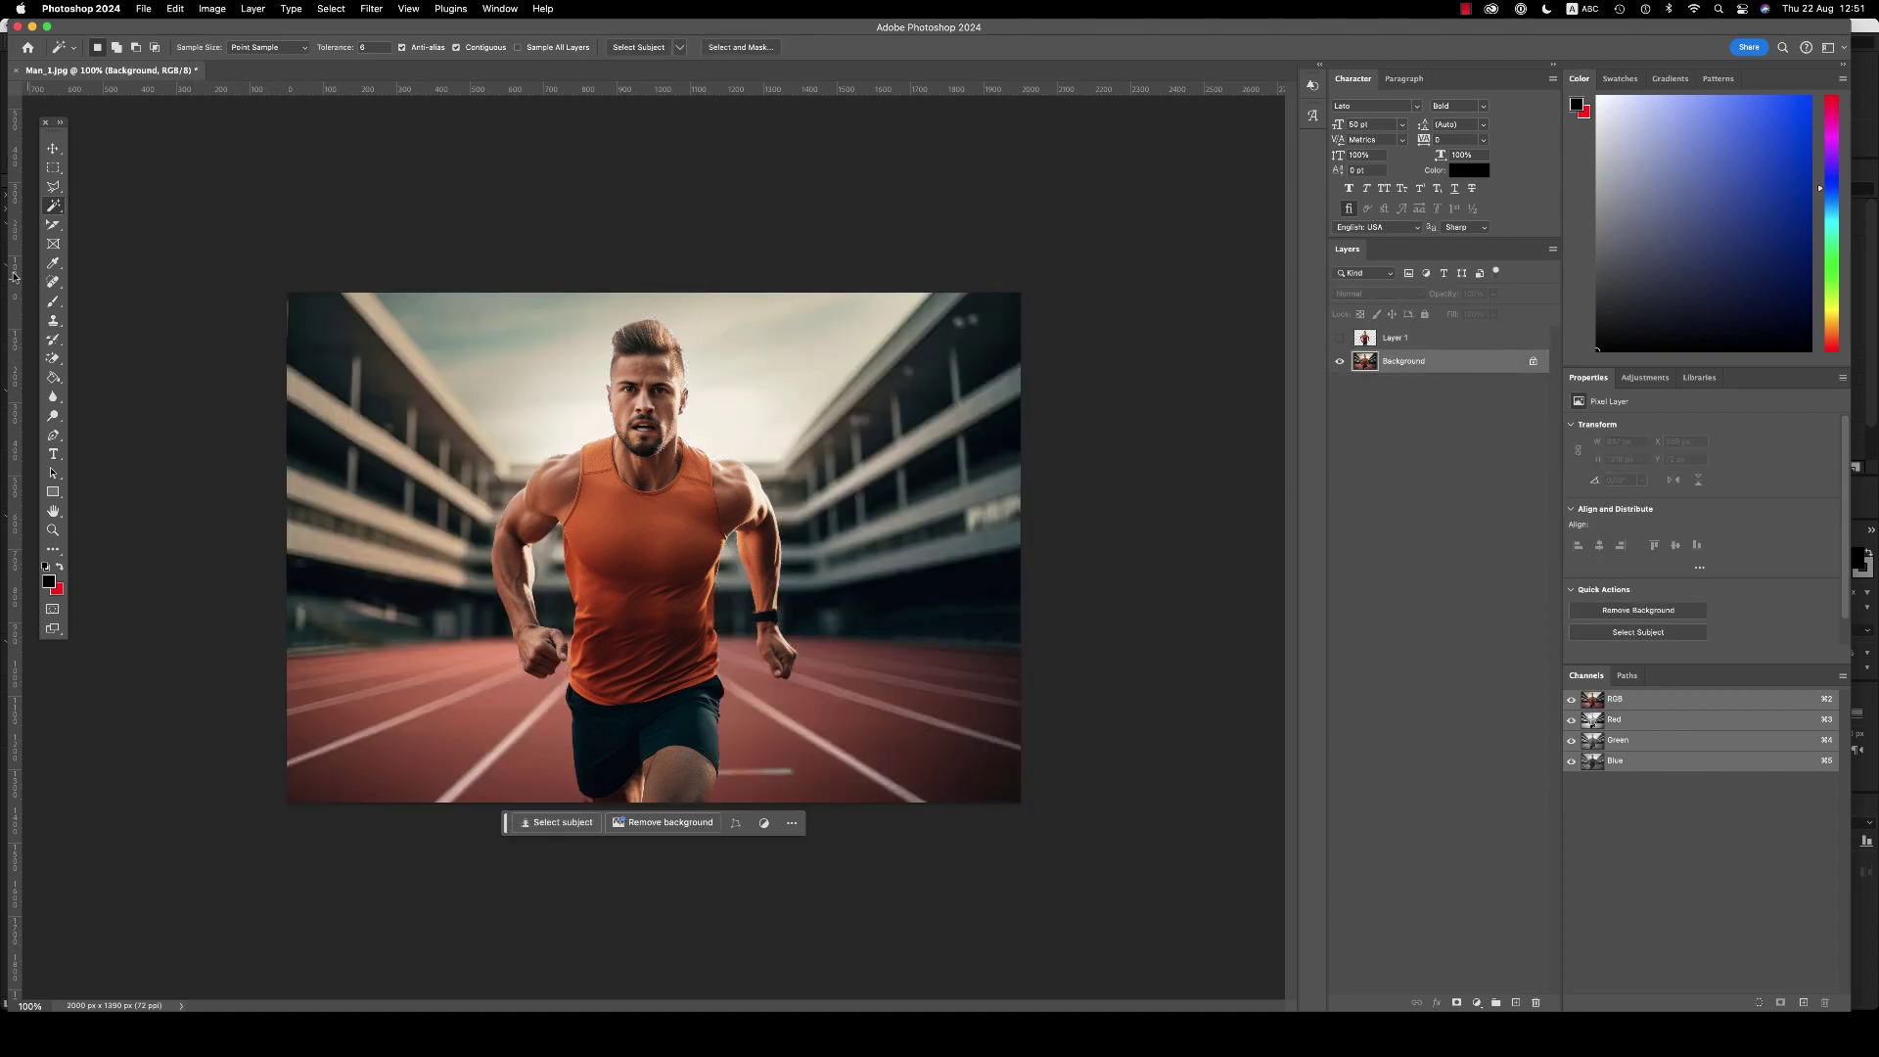
click(54, 186)
Draw a Polygonal Lasso selection around the runner on the Background layer
click(480, 839)
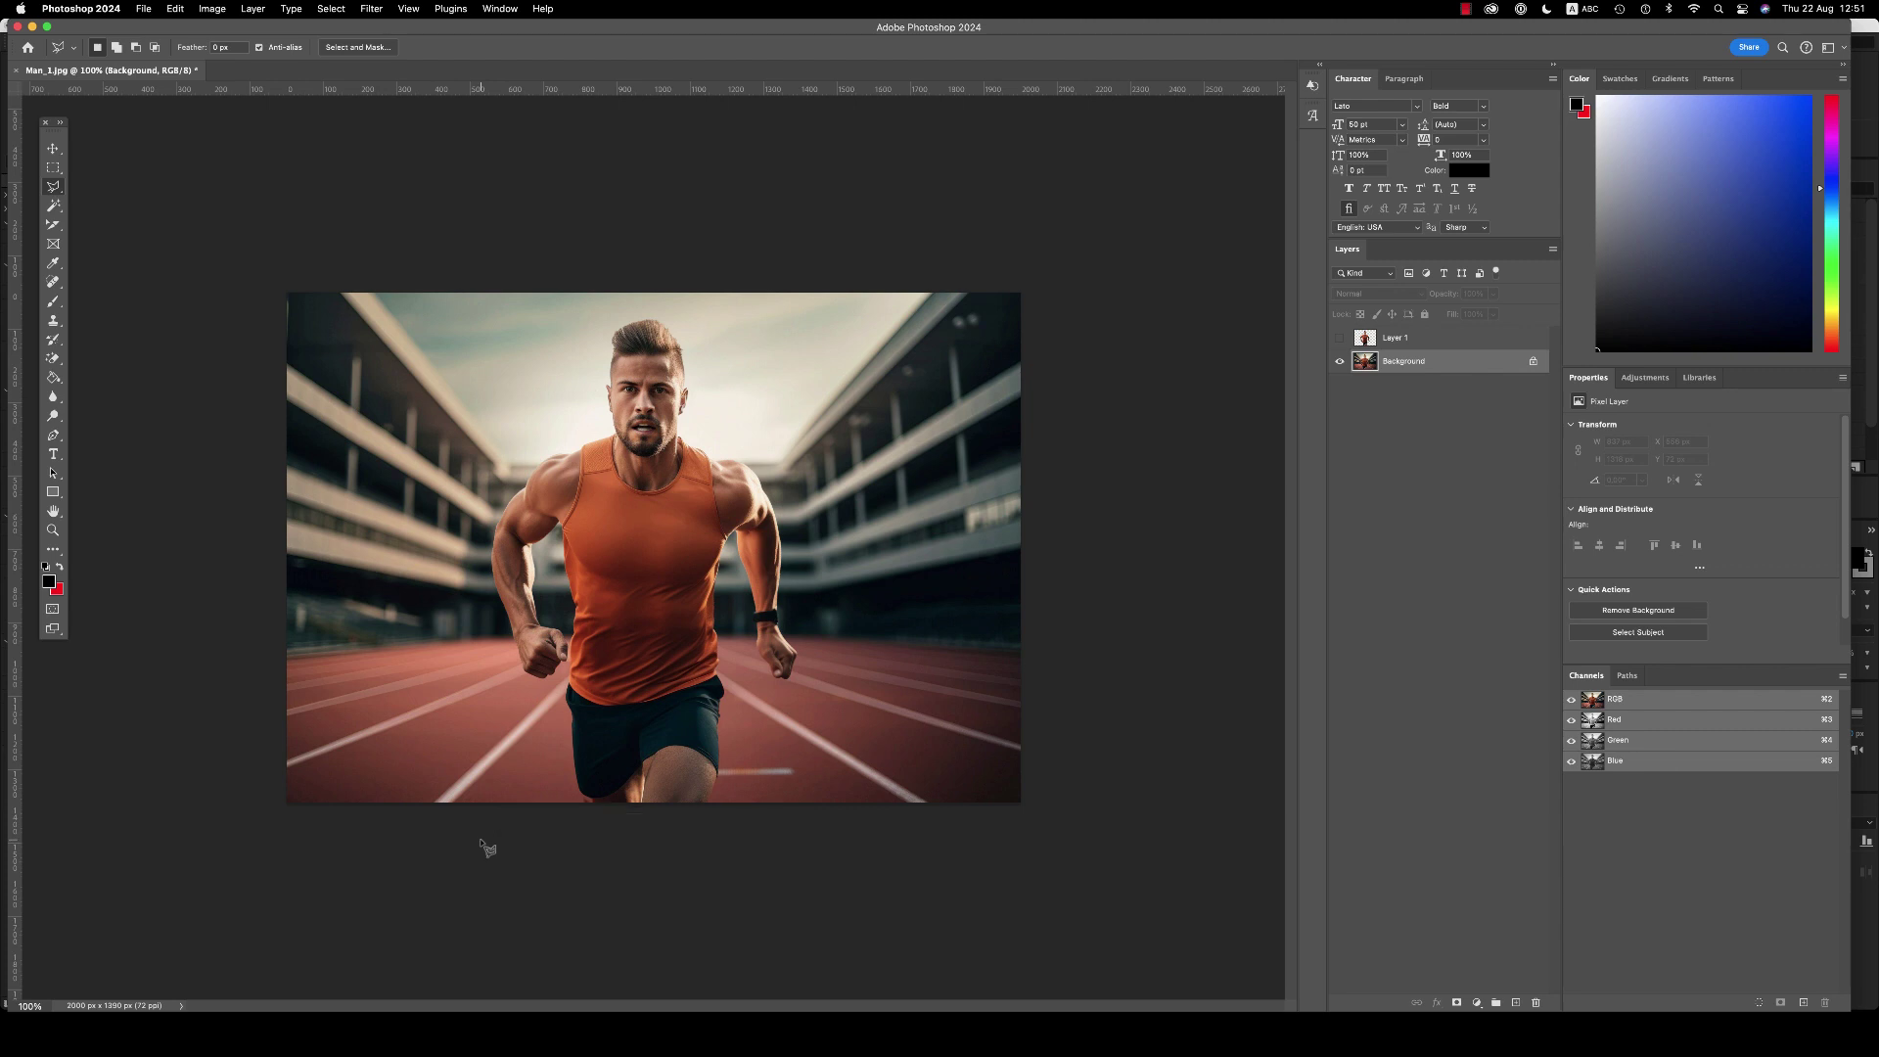
click(529, 757)
click(465, 578)
click(470, 461)
click(585, 321)
click(671, 298)
click(768, 380)
click(824, 608)
click(818, 738)
click(763, 811)
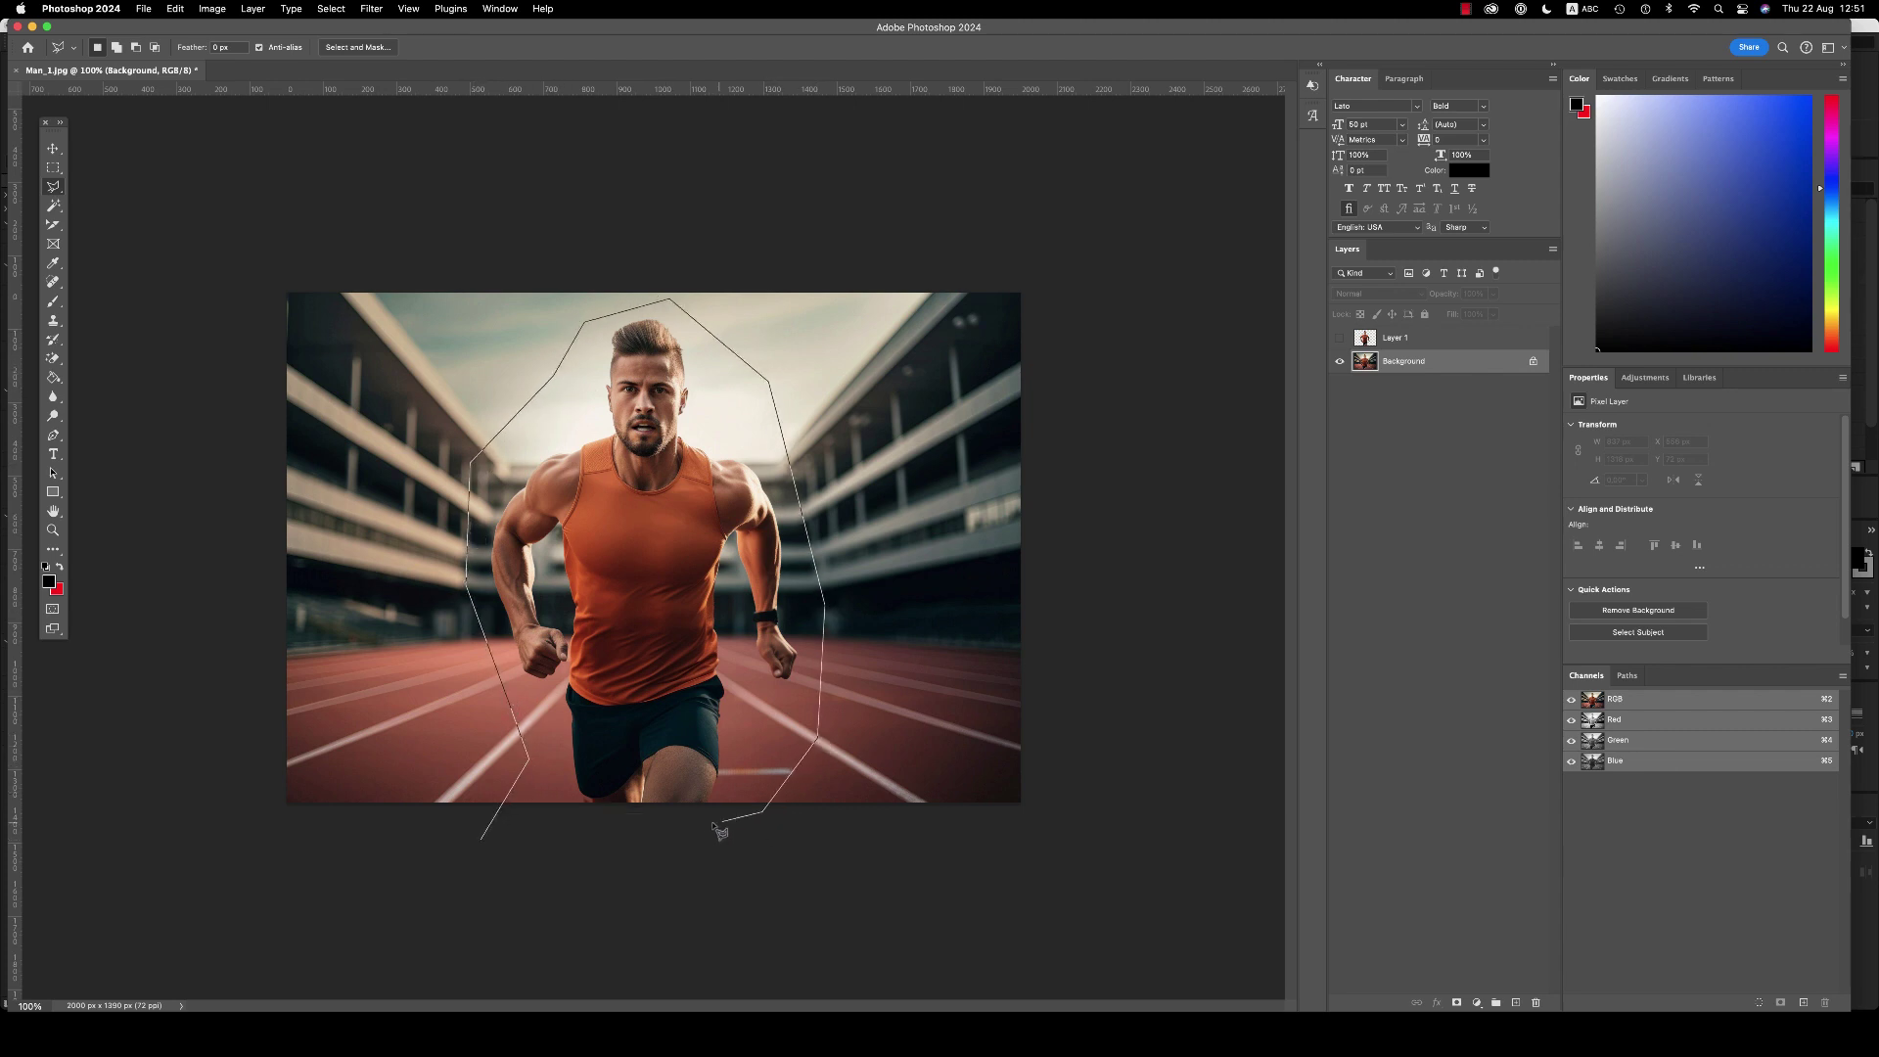
click(691, 830)
double_click(527, 835)
Generative Fill the selection with empty track and merge it into the background
click(543, 861)
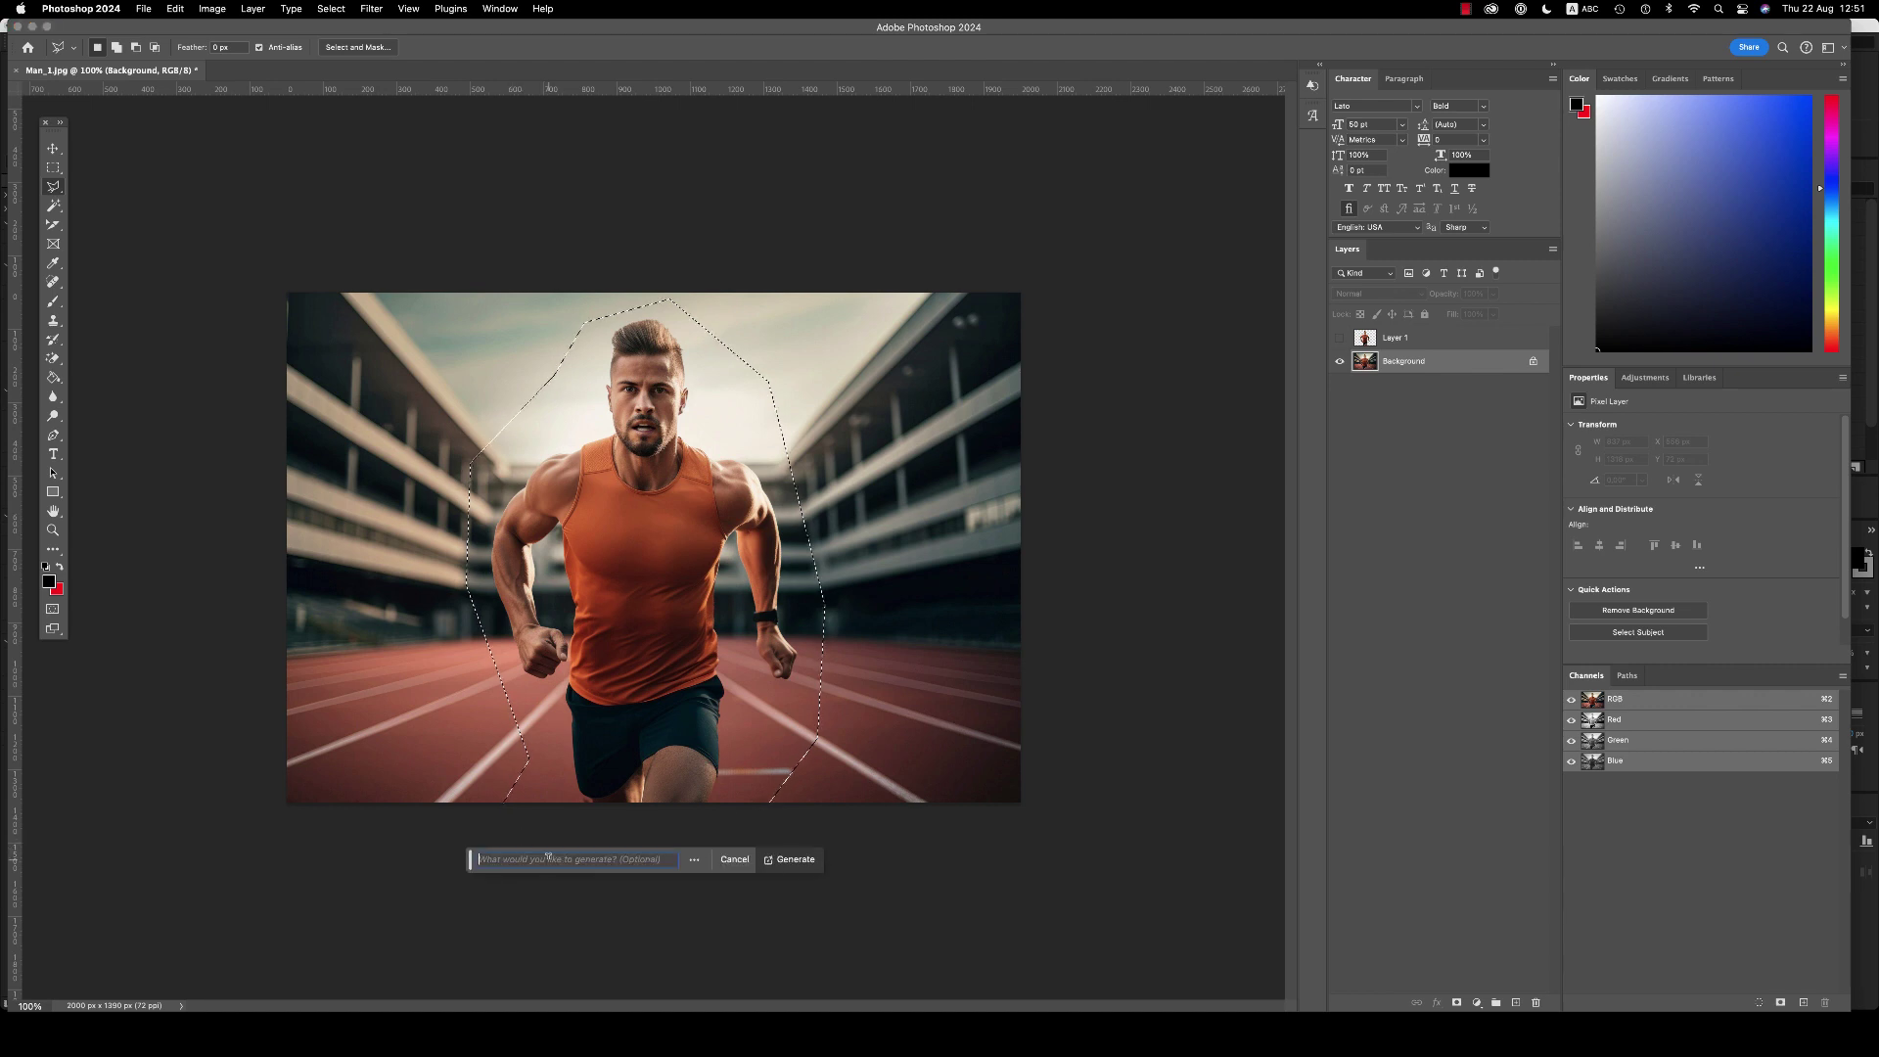
click(791, 860)
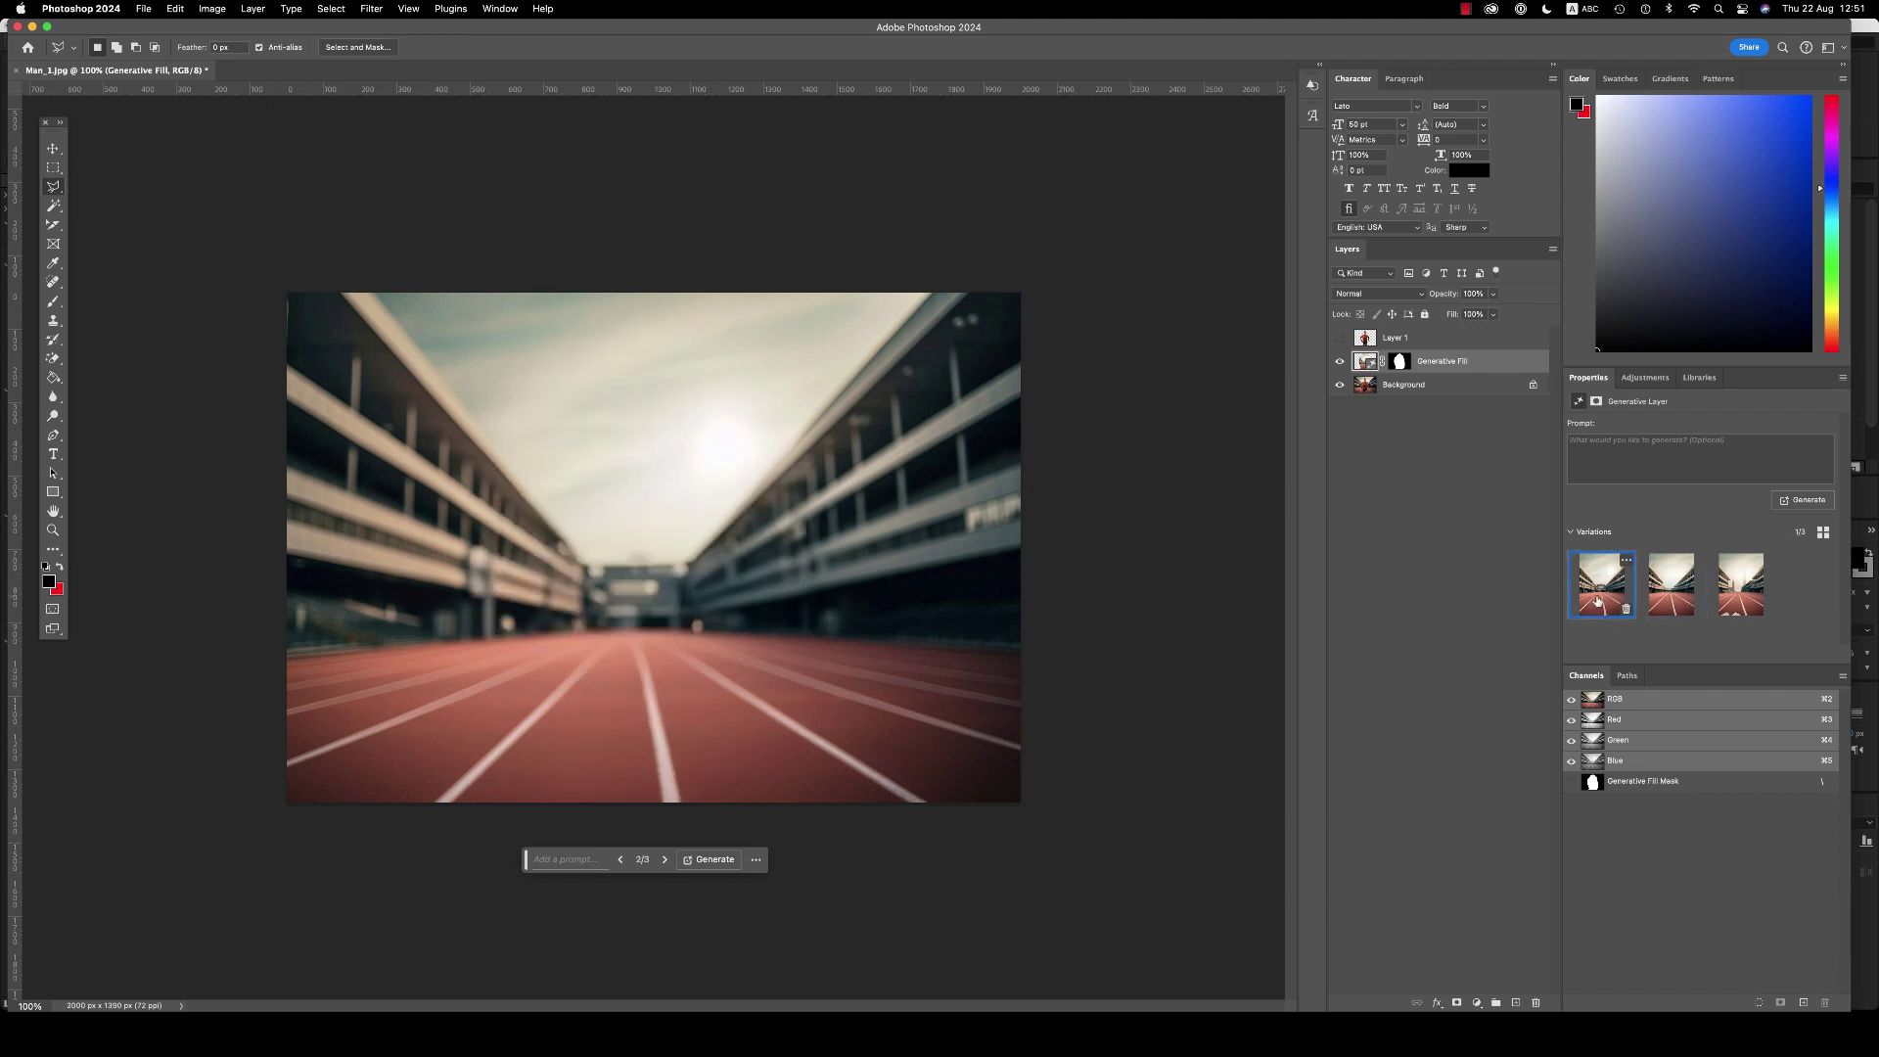
key(Delete)
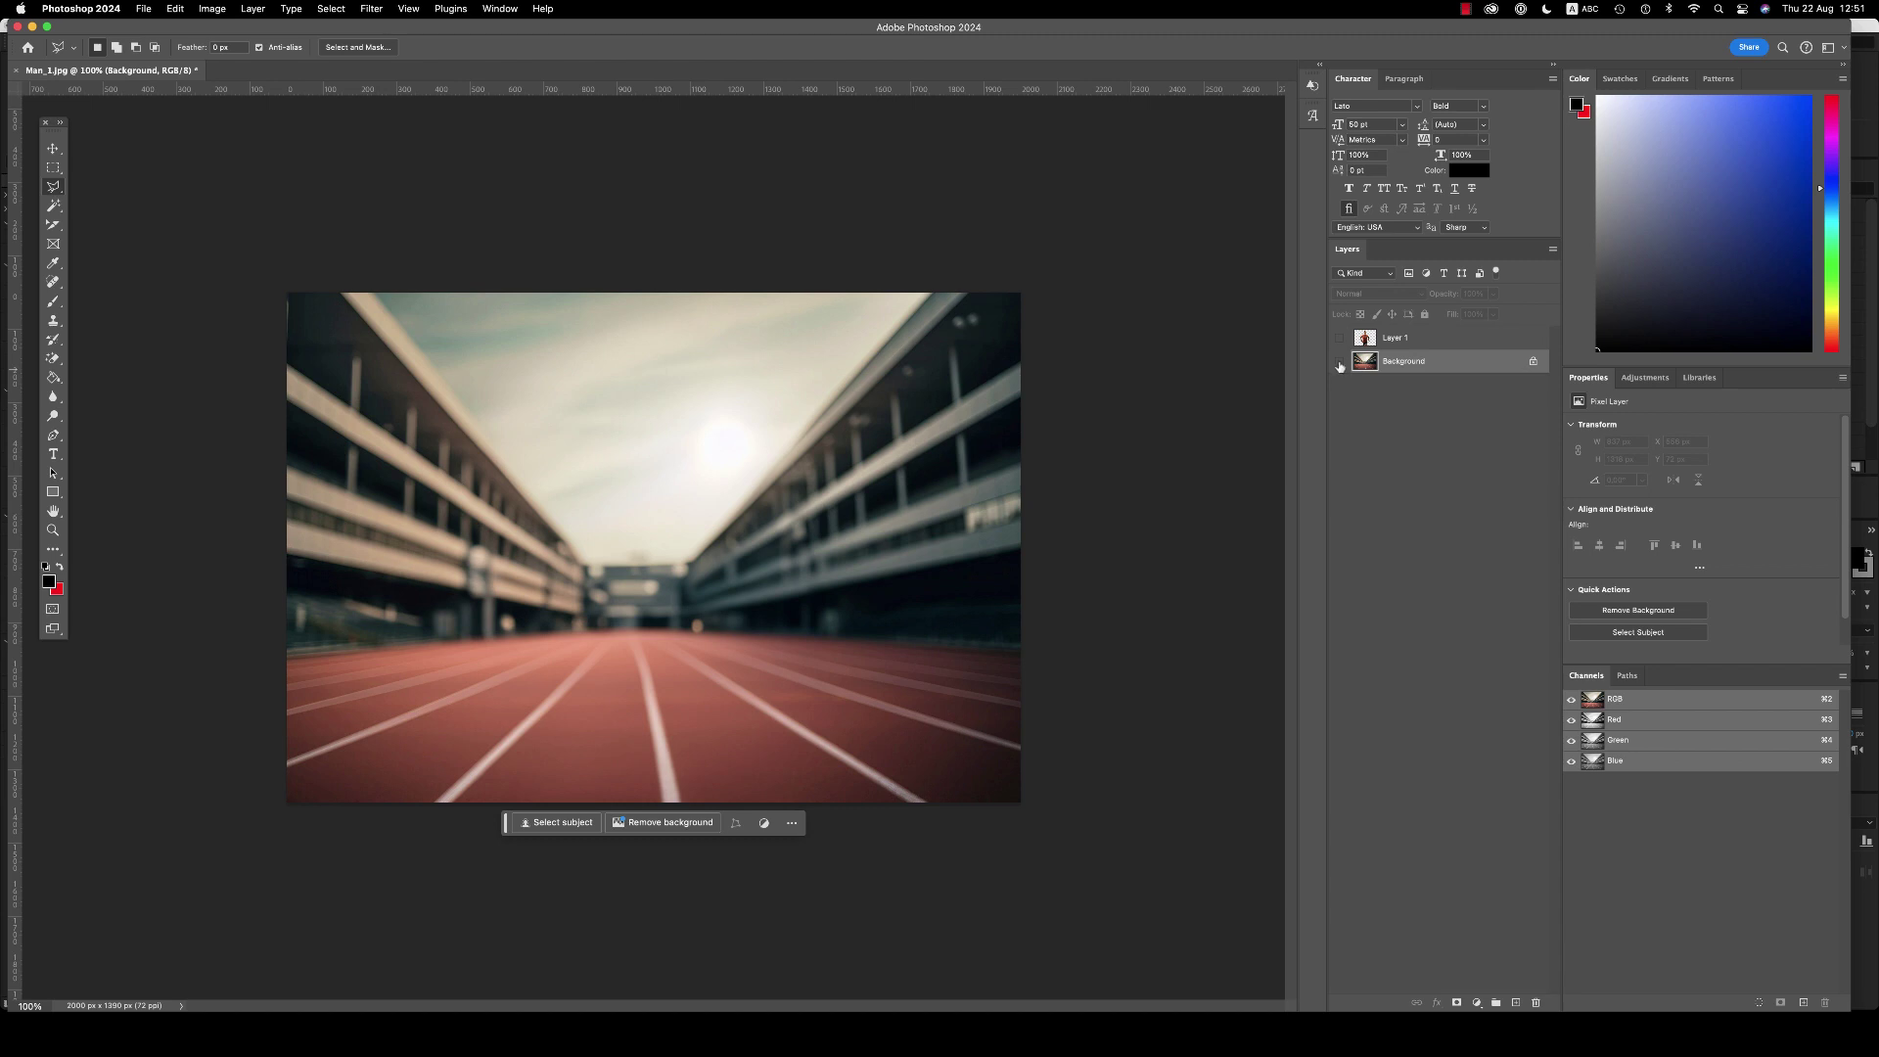
Hide the filled background, show only the runner Layer 1, and return to After Effects
click(1340, 363)
click(1339, 339)
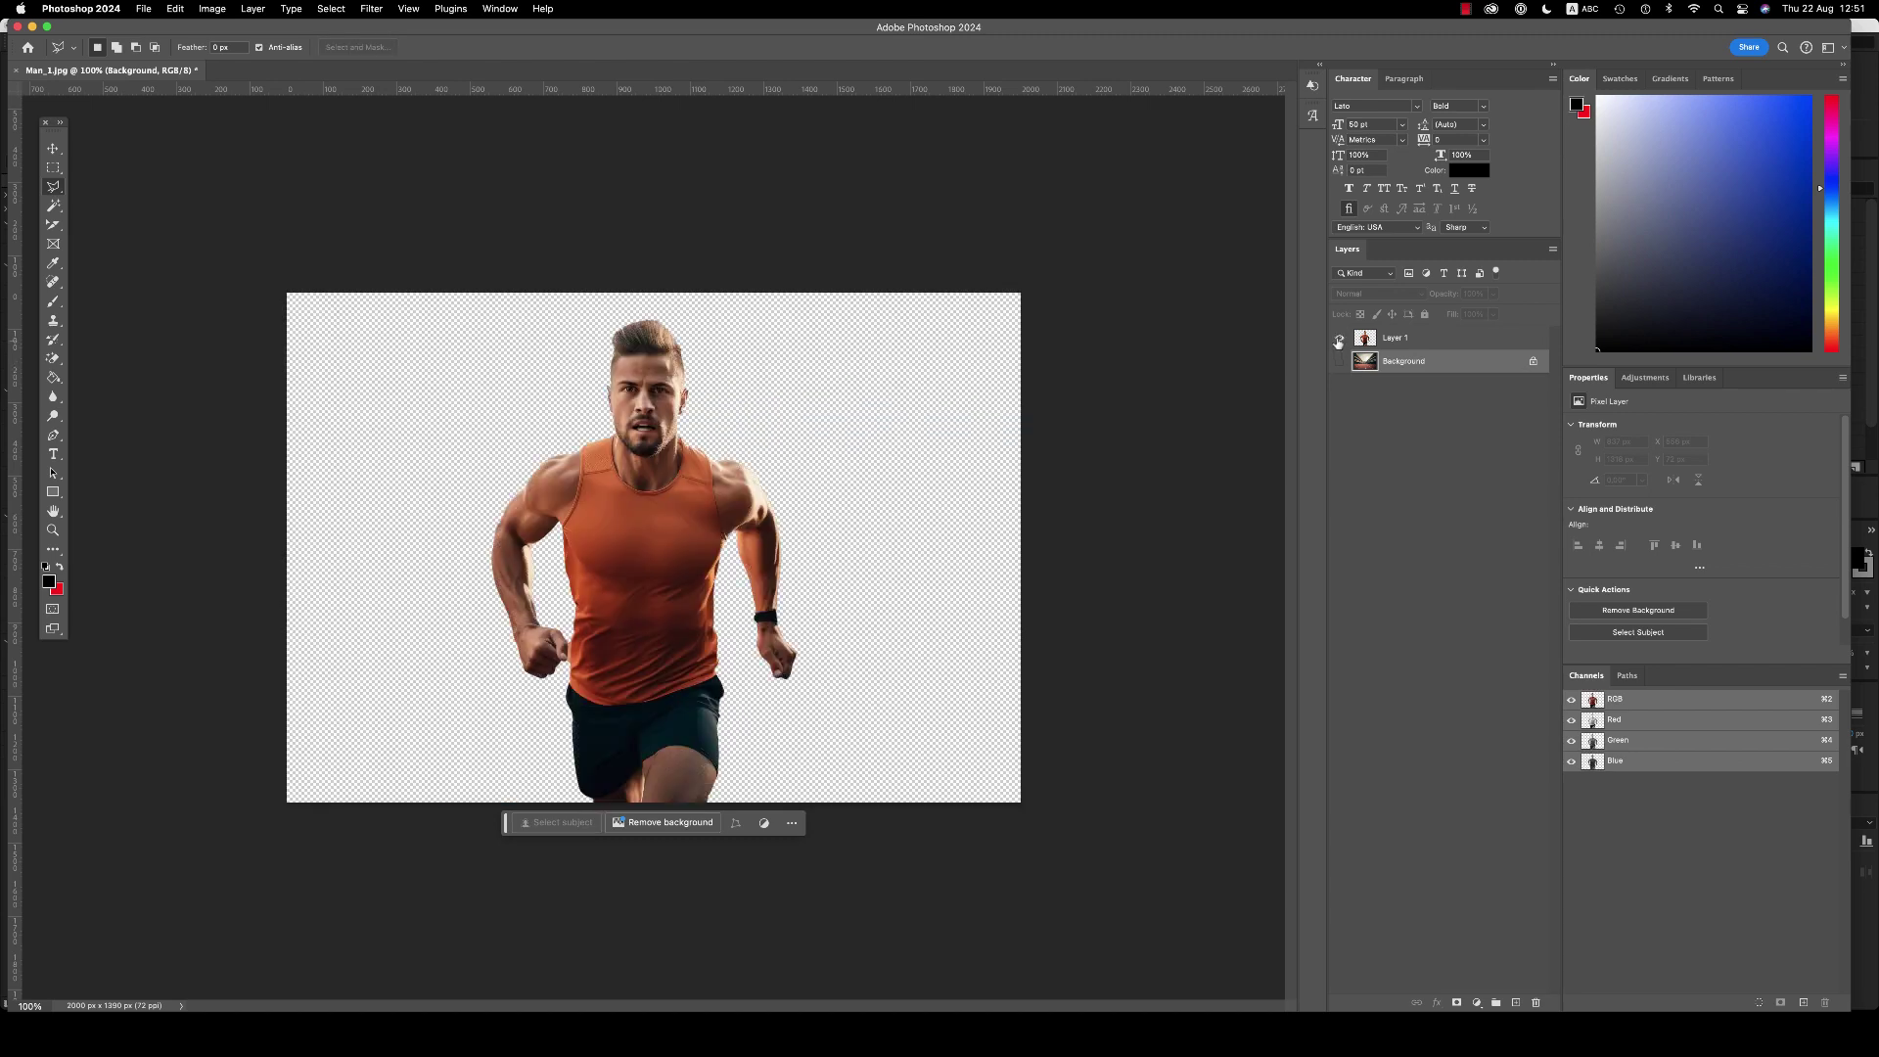
click(1427, 340)
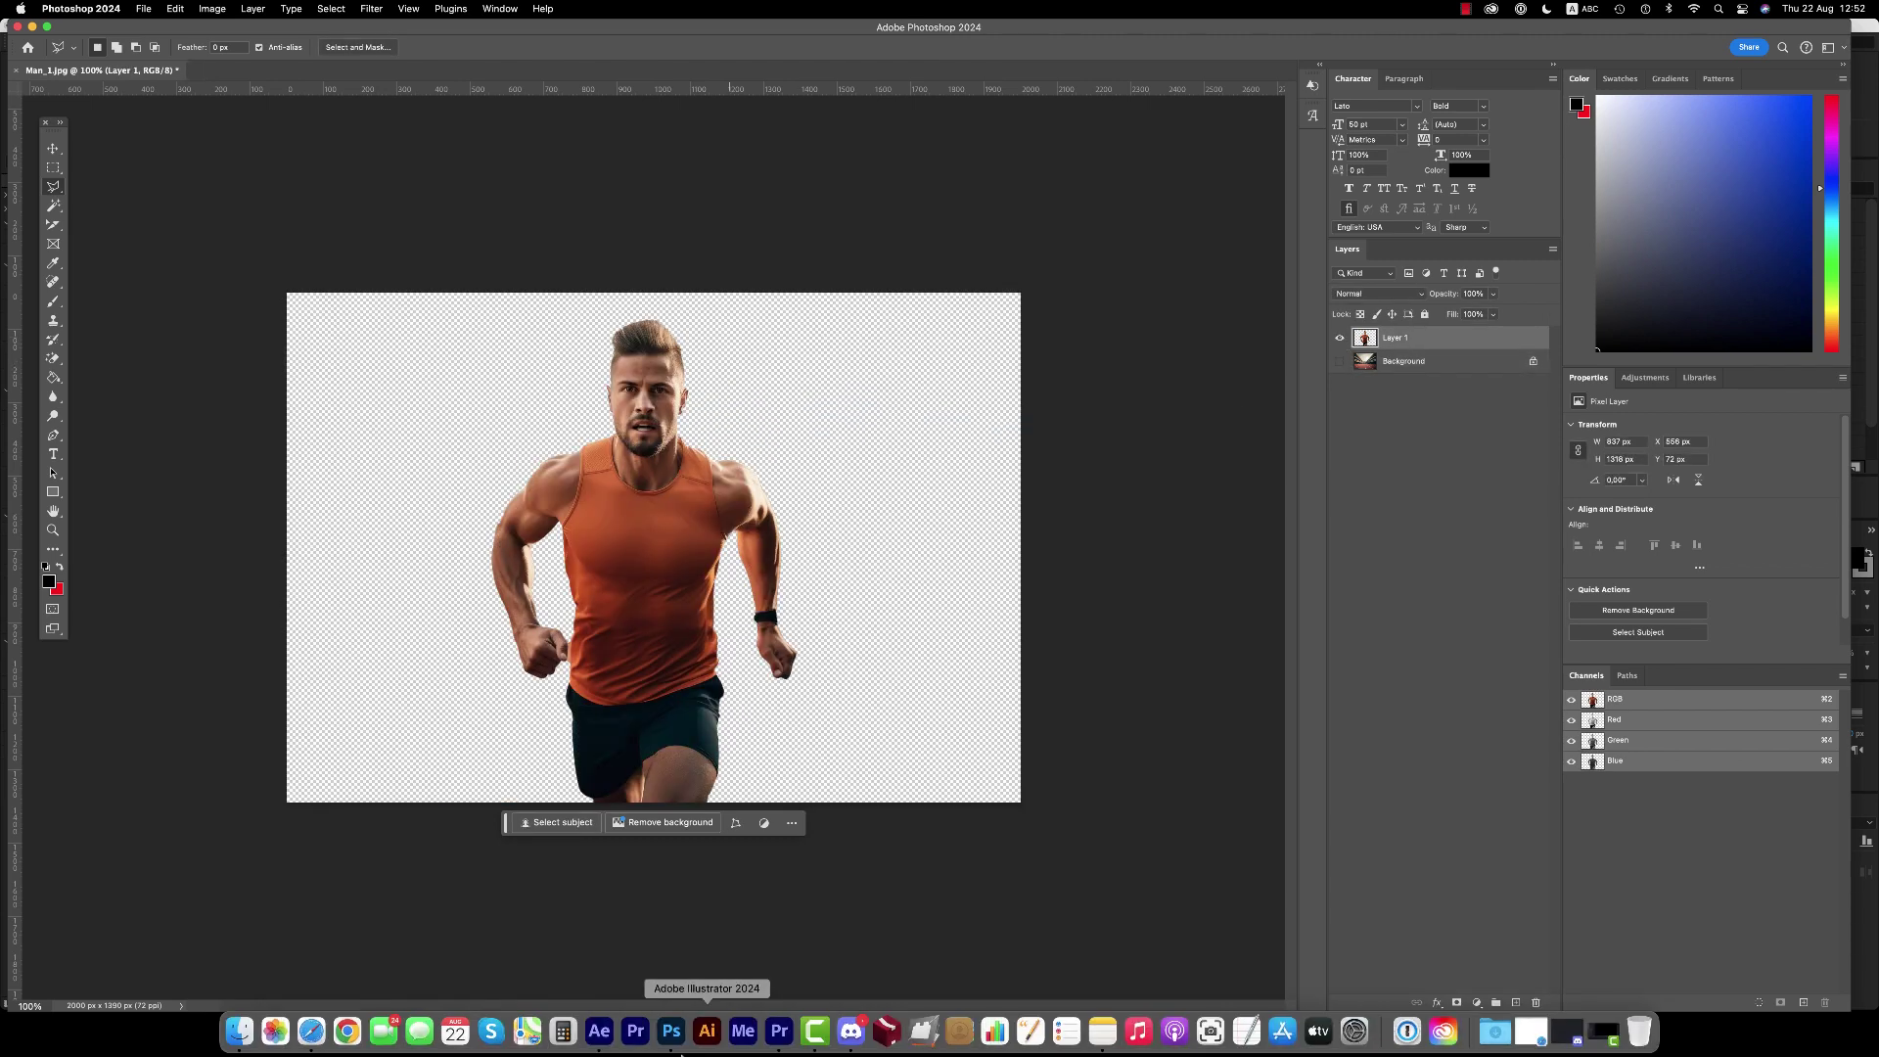
click(600, 1028)
Preview the updated promo, then jump to the RUNNING 100M shot at 0:00:07:21
key(space)
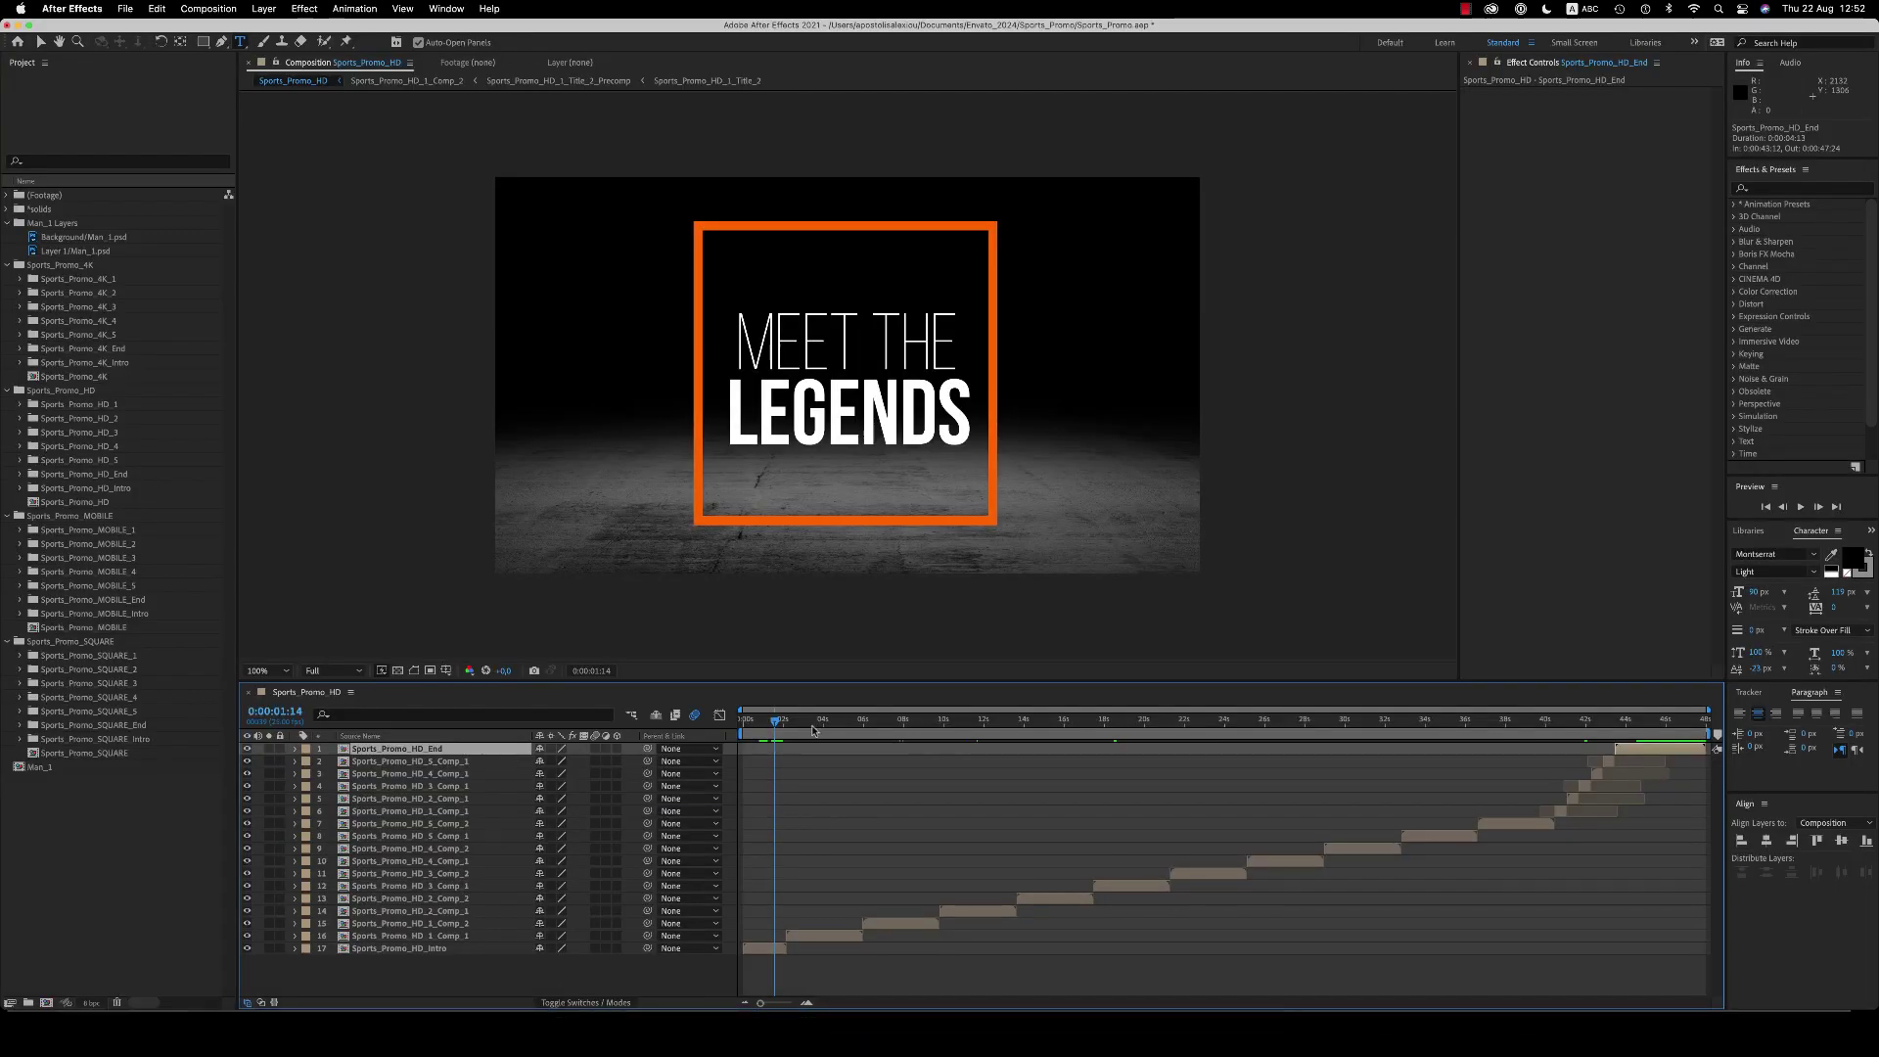
key(space)
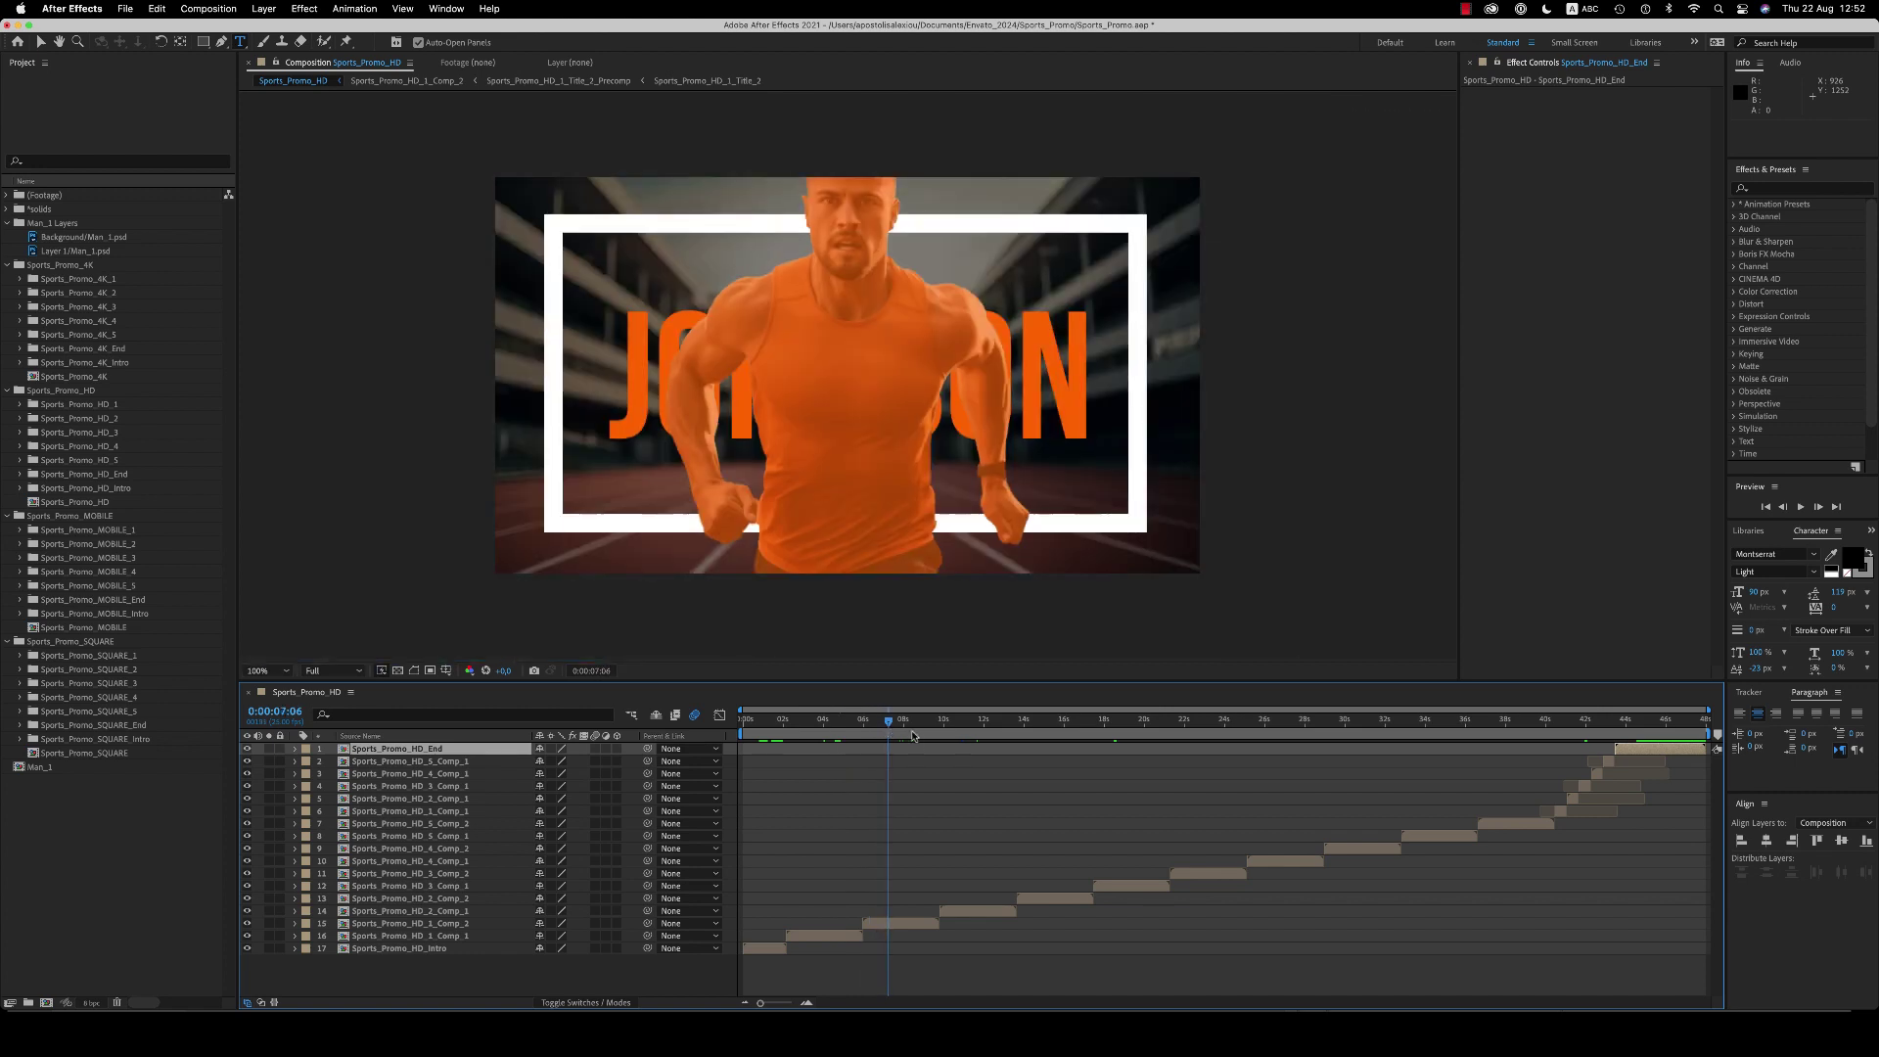
click(900, 726)
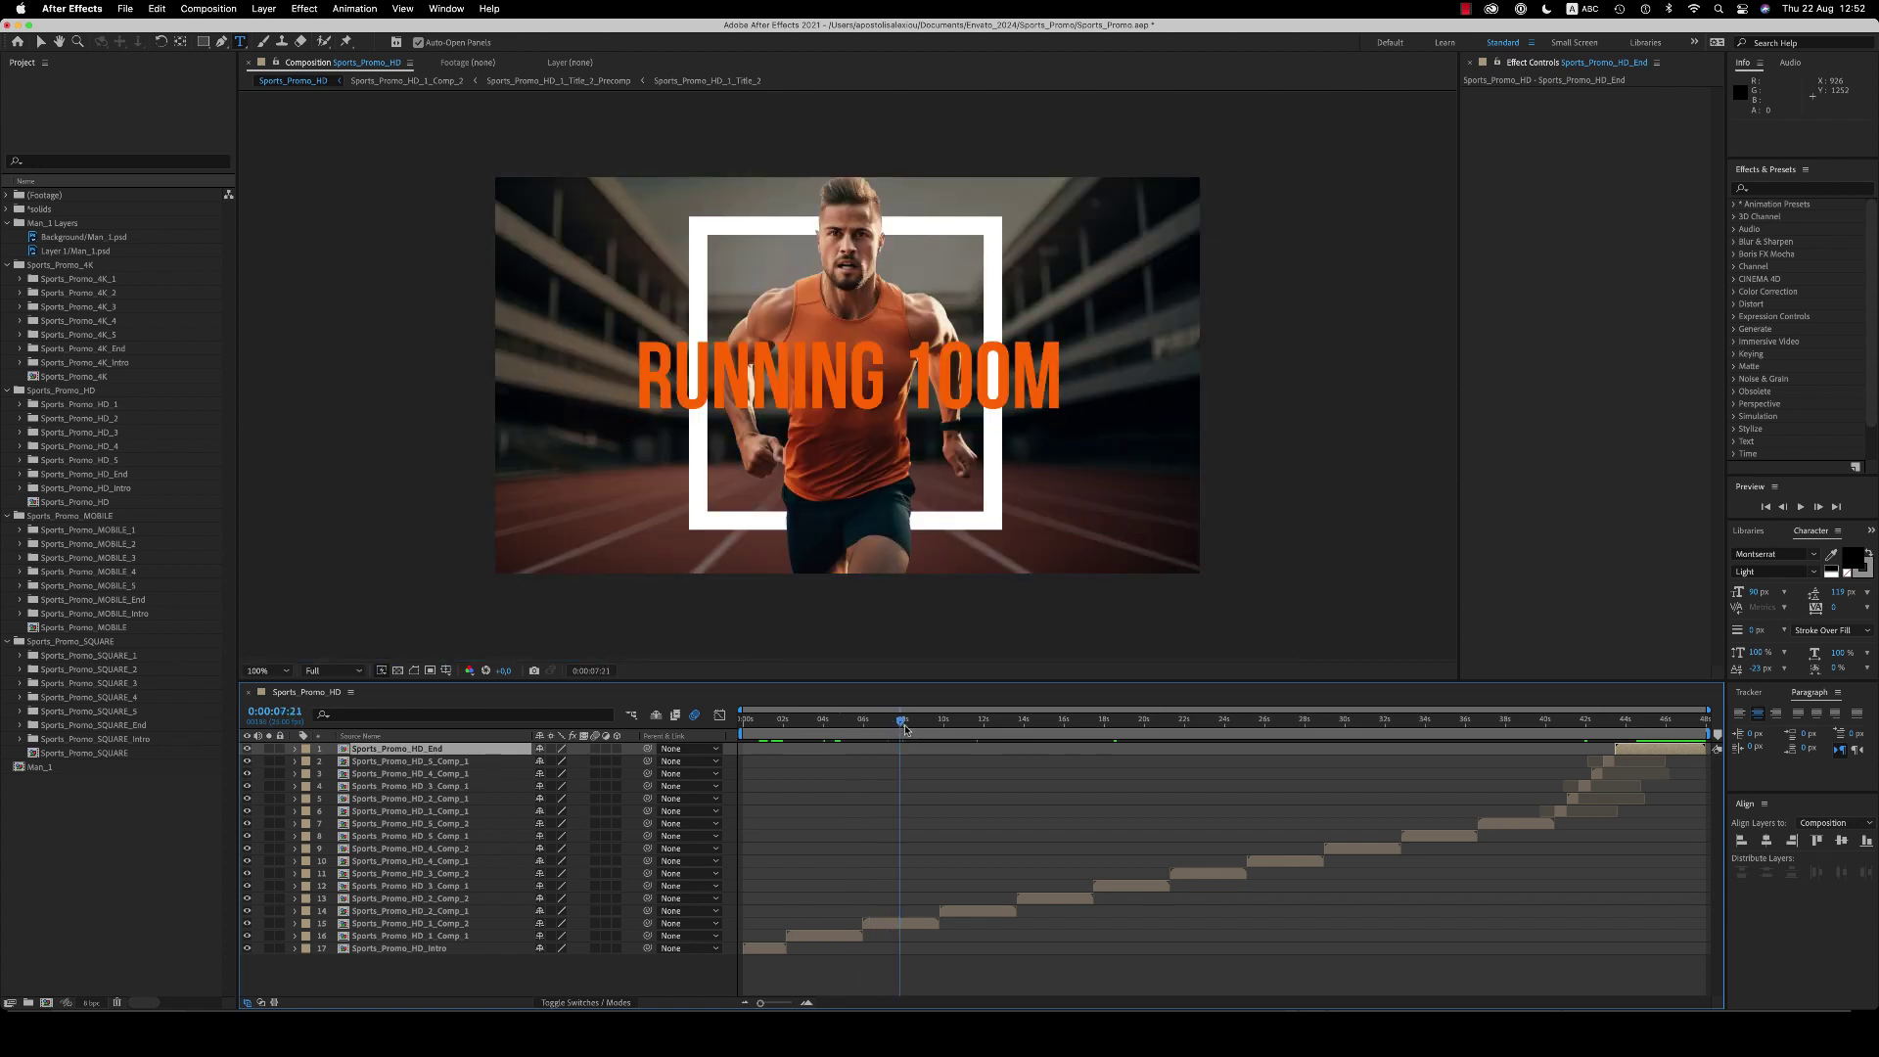